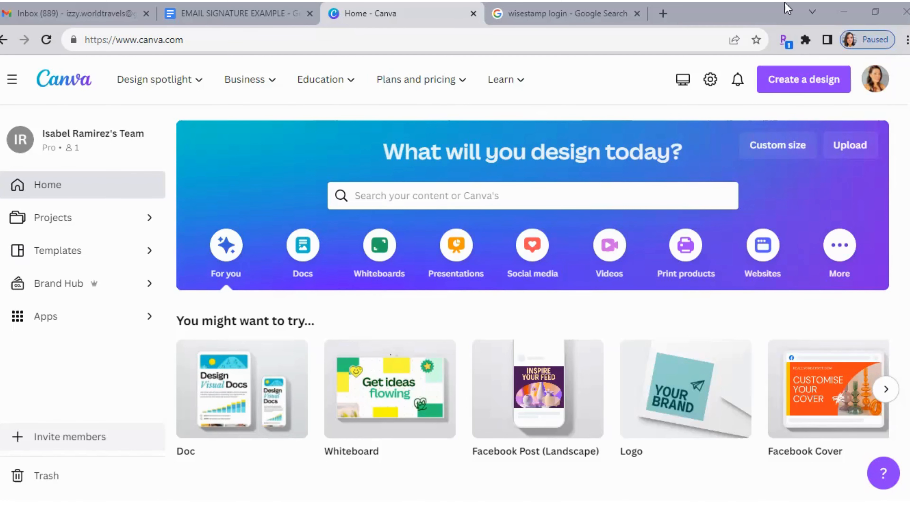
# Step: Switch to the browser tab with the 'wisestamp login' Google search results
pyautogui.click(533, 13)
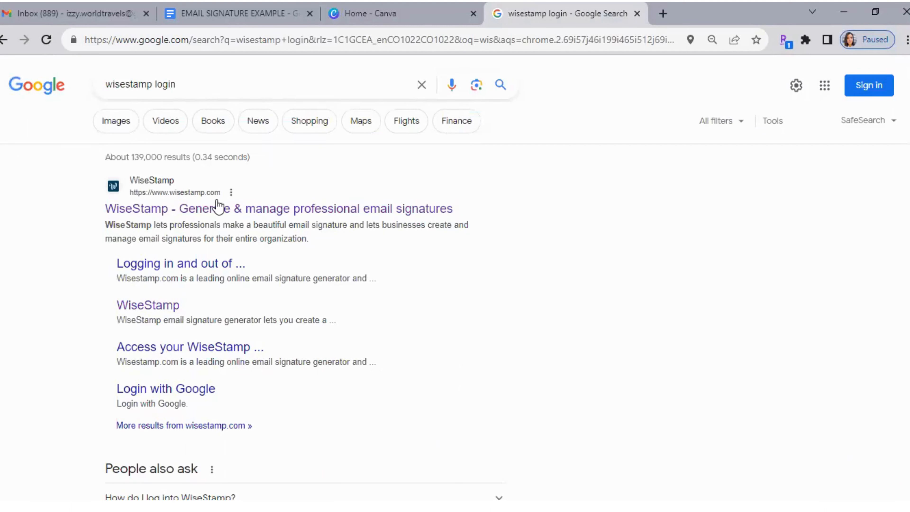
# Step: Open the WiseStamp homepage from the first result and scroll through its signature templates
pyautogui.click(317, 216)
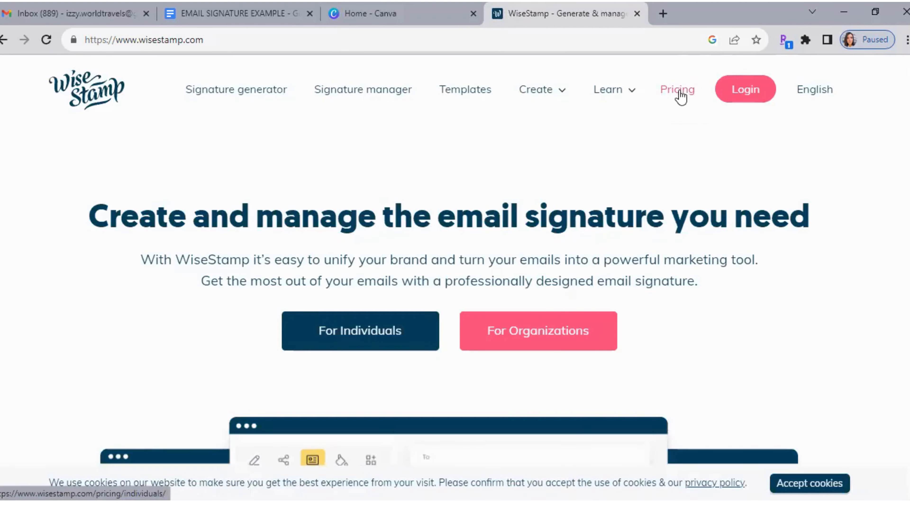
pyautogui.scroll(-6, 456, 287)
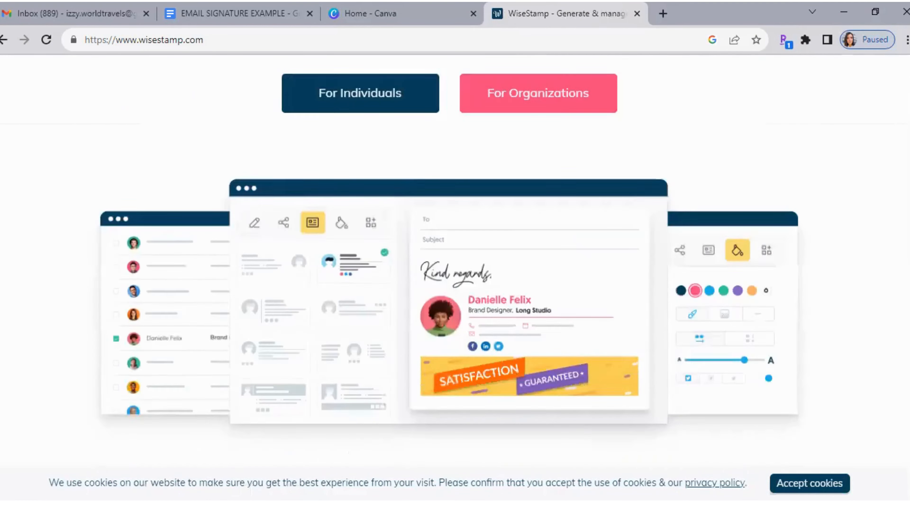
pyautogui.scroll(-8, 455, 287)
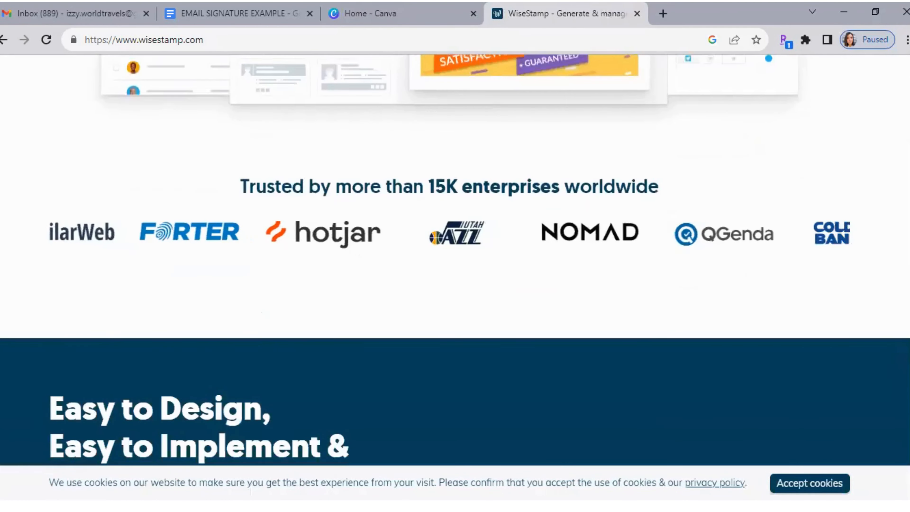
pyautogui.scroll(-18, 455, 287)
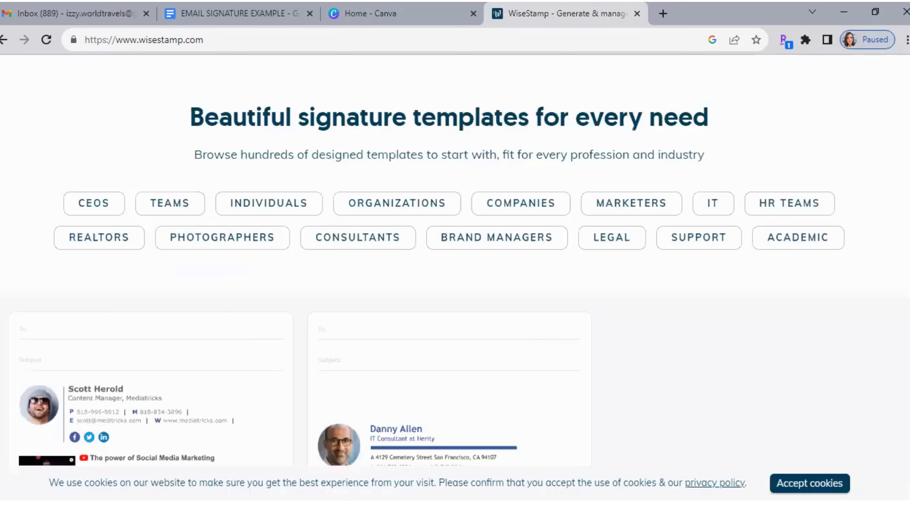
pyautogui.scroll(-9, 125, 212)
pyautogui.scroll(2, 124, 212)
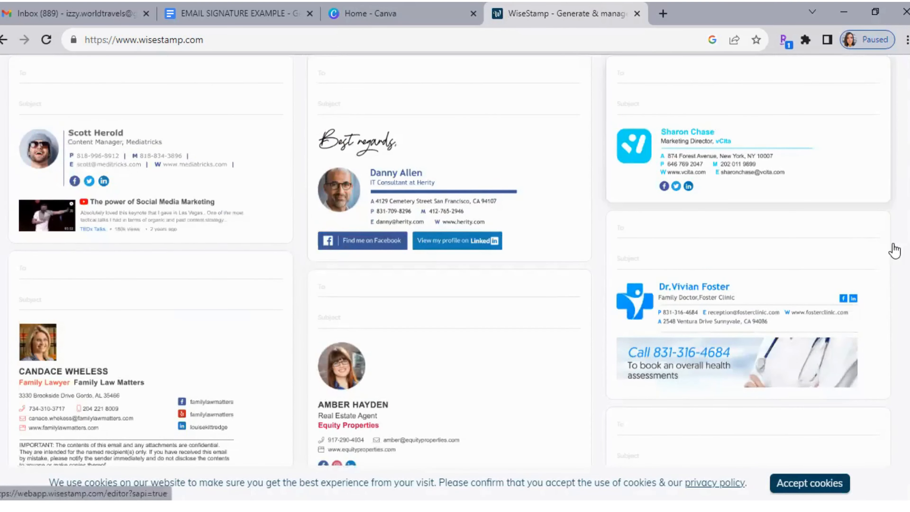
pyautogui.scroll(20, 456, 260)
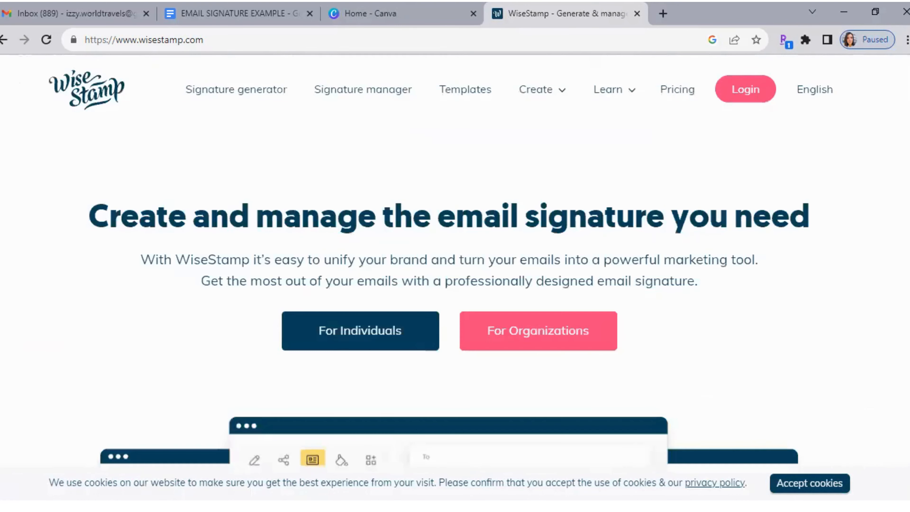
# Step: Review WiseStamp's Basic, PRO and Soho pricing plans, then close the WiseStamp tab
pyautogui.click(679, 92)
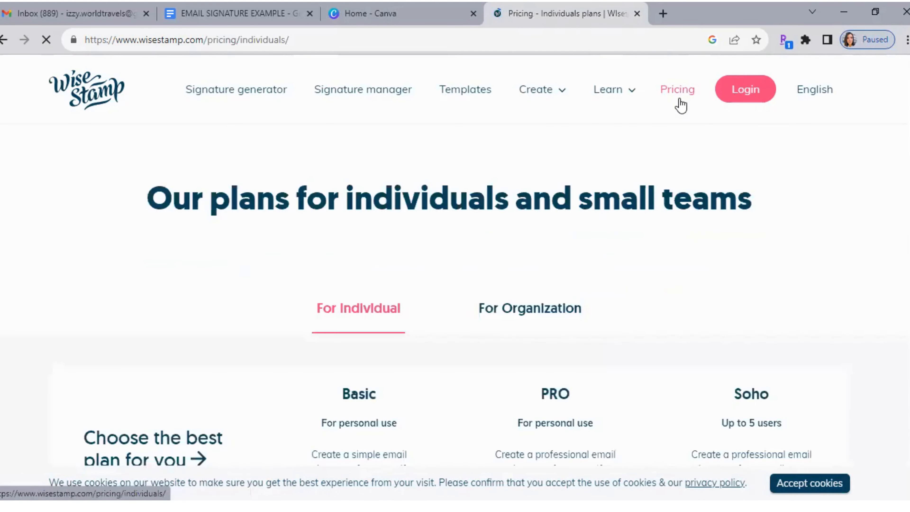
pyautogui.scroll(-4, 456, 287)
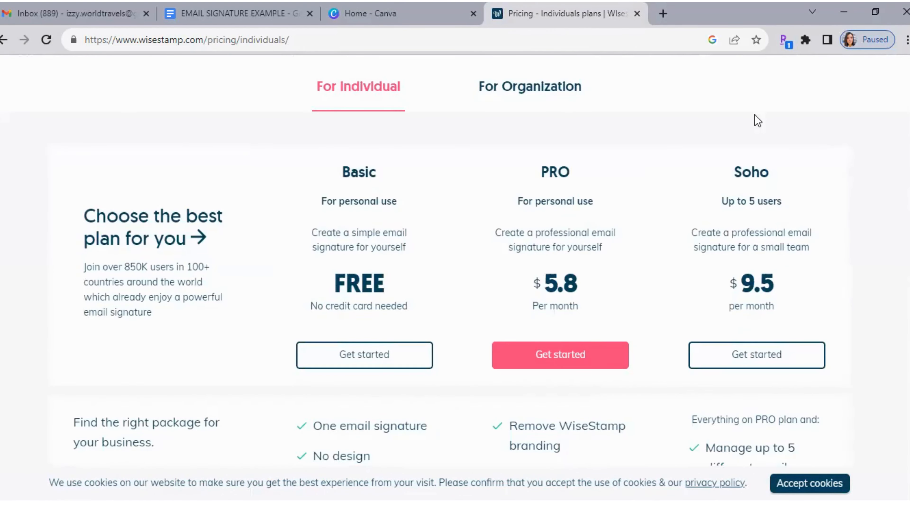
pyautogui.scroll(-5, 406, 235)
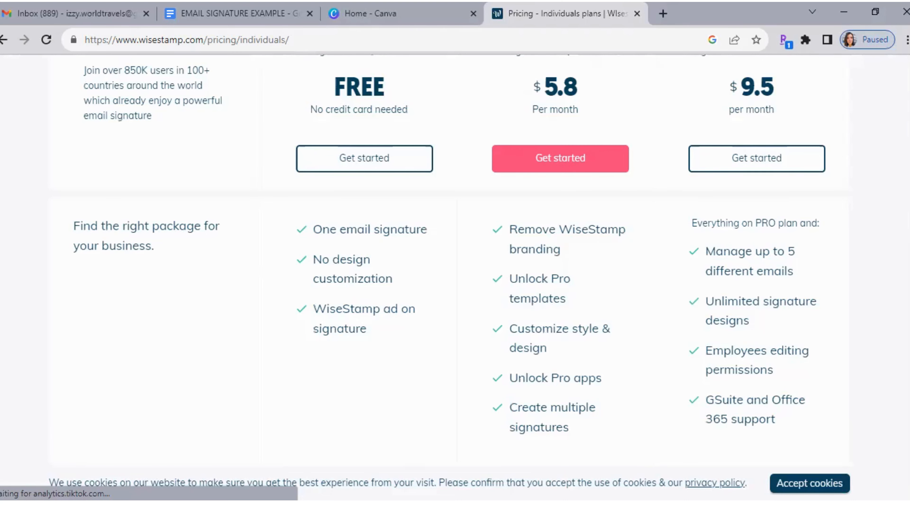
pyautogui.scroll(3, 565, 175)
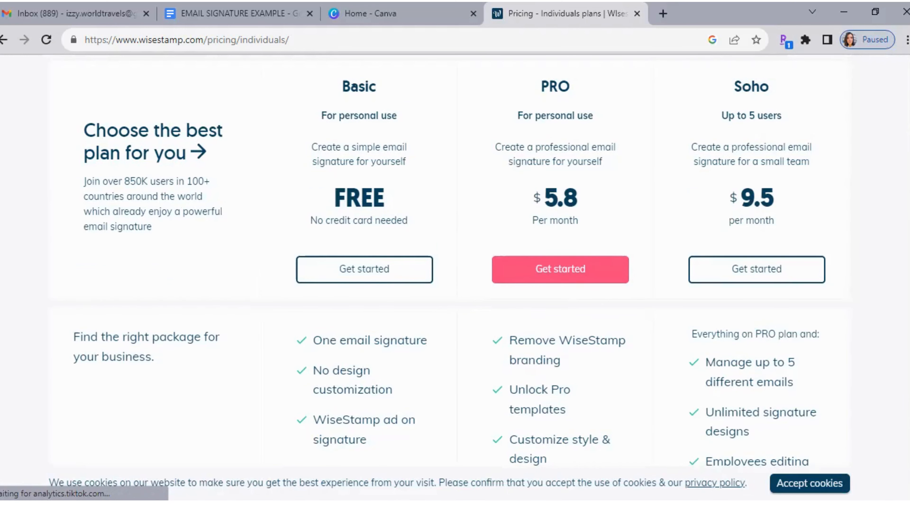
pyautogui.scroll(6, 455, 273)
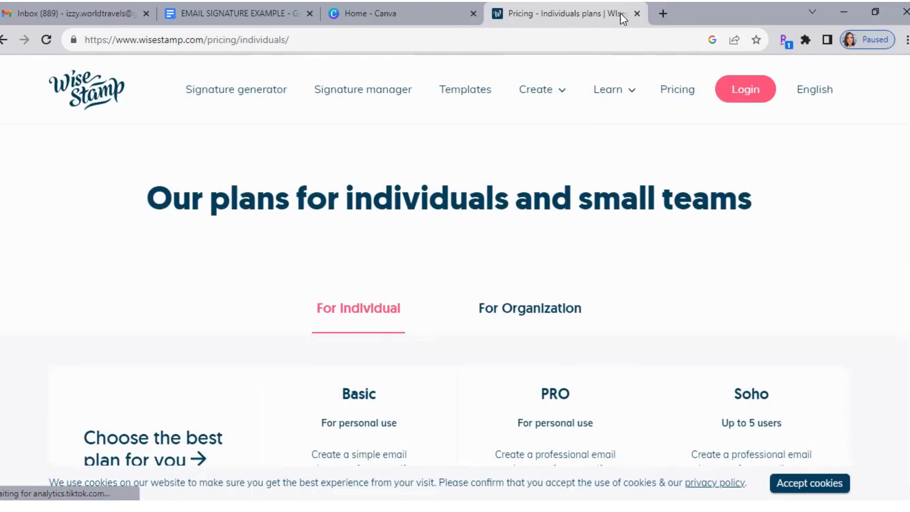
pyautogui.click(638, 14)
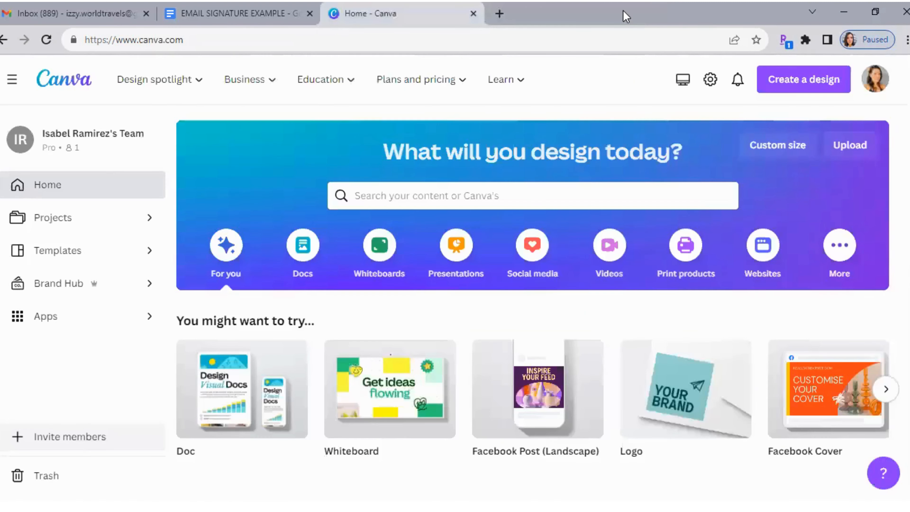
# Step: Switch to the 'EMAIL SIGNATURE EXAMPLE' Google Docs document
pyautogui.click(240, 17)
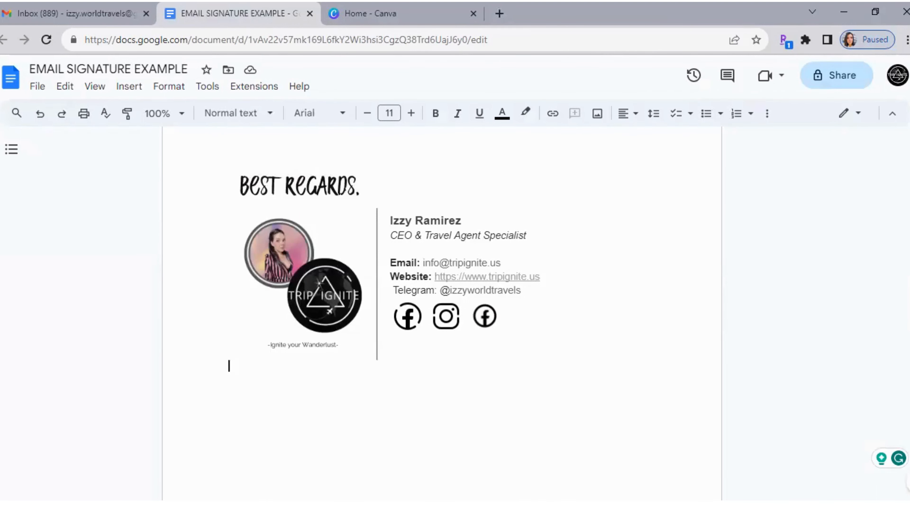
# Step: Inspect the signature's photo and logo image, Best Regards heading and contact text lines
pyautogui.scroll(-1, 442, 305)
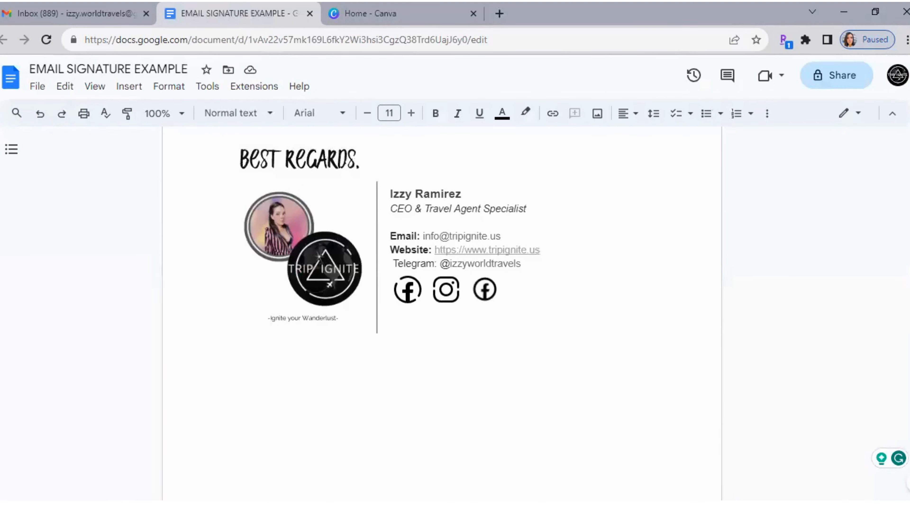
pyautogui.scroll(1, 376, 300)
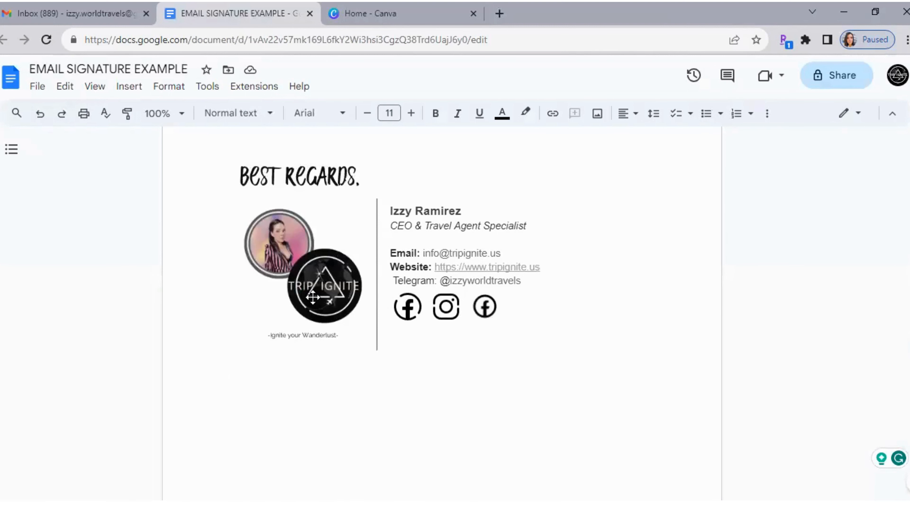
pyautogui.click(290, 219)
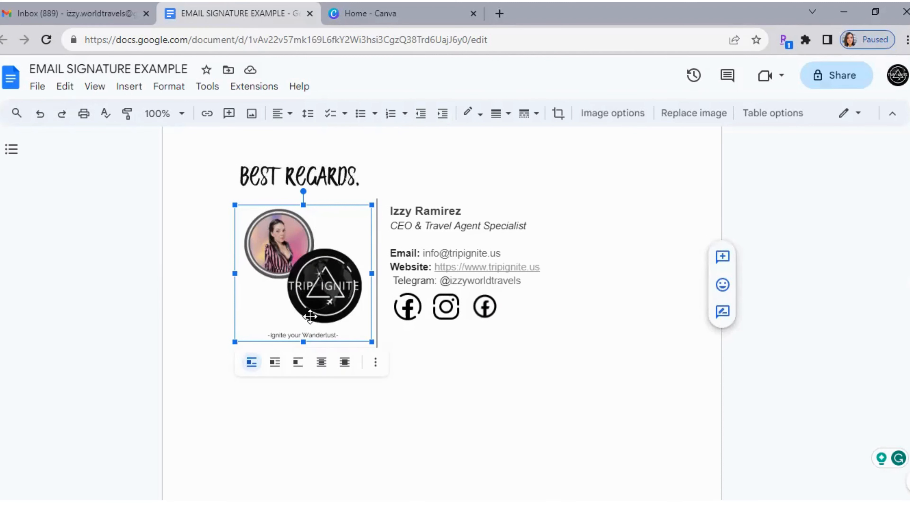
pyautogui.click(306, 169)
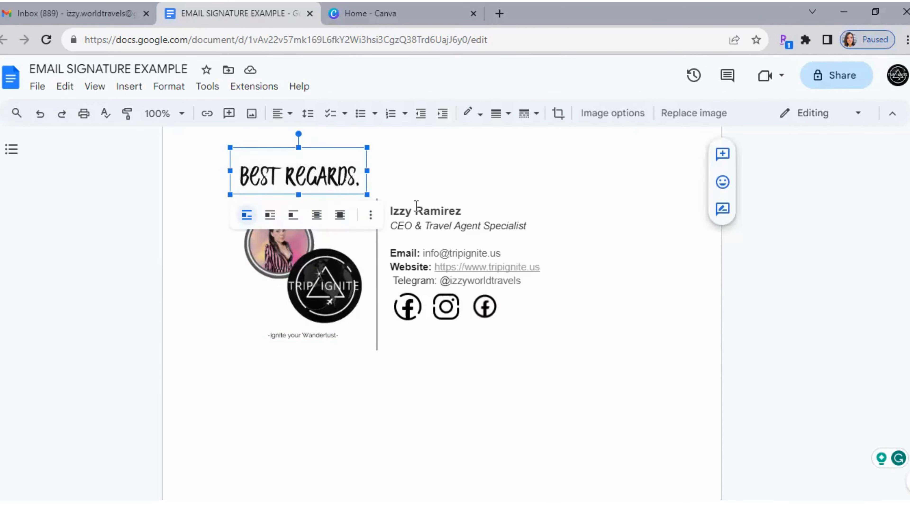
pyautogui.moveTo(394, 211); pyautogui.dragTo(529, 284)
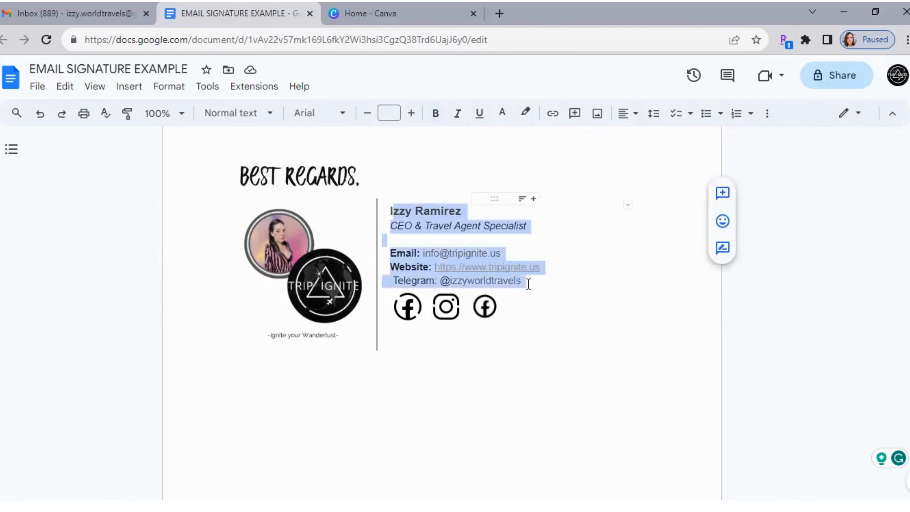
pyautogui.click(509, 250)
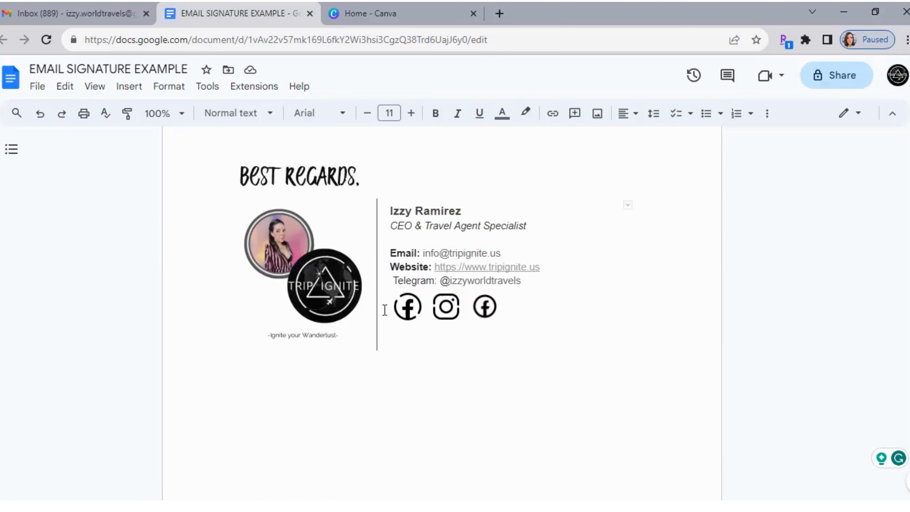
# Step: Delete the duplicate third social icon below the contact details
pyautogui.click(487, 307)
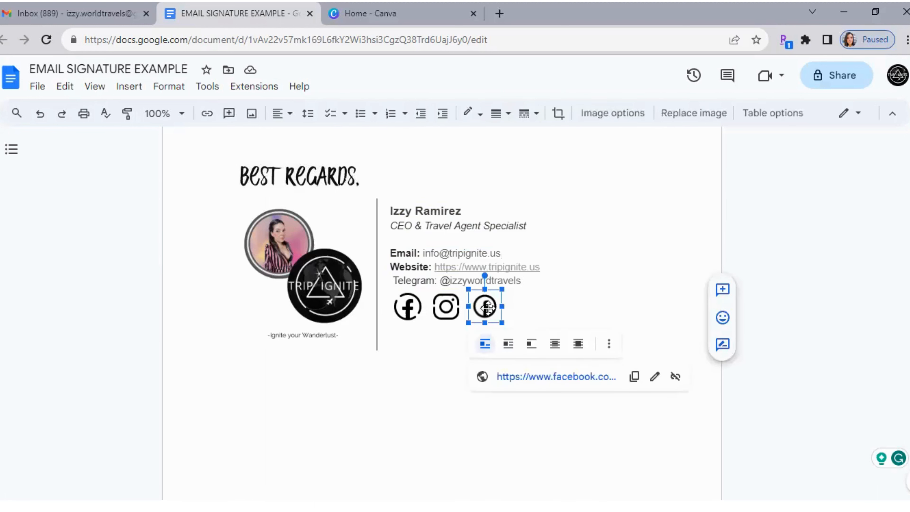
pyautogui.press('Delete')
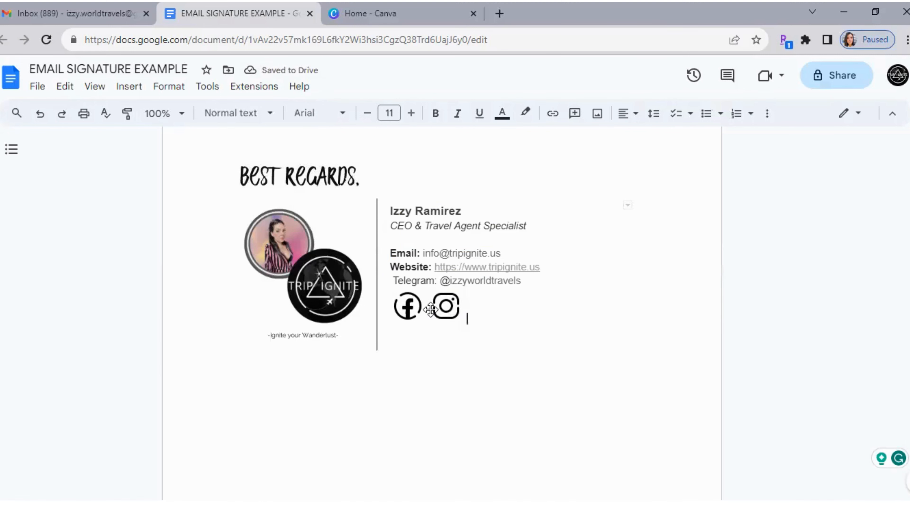
pyautogui.click(499, 16)
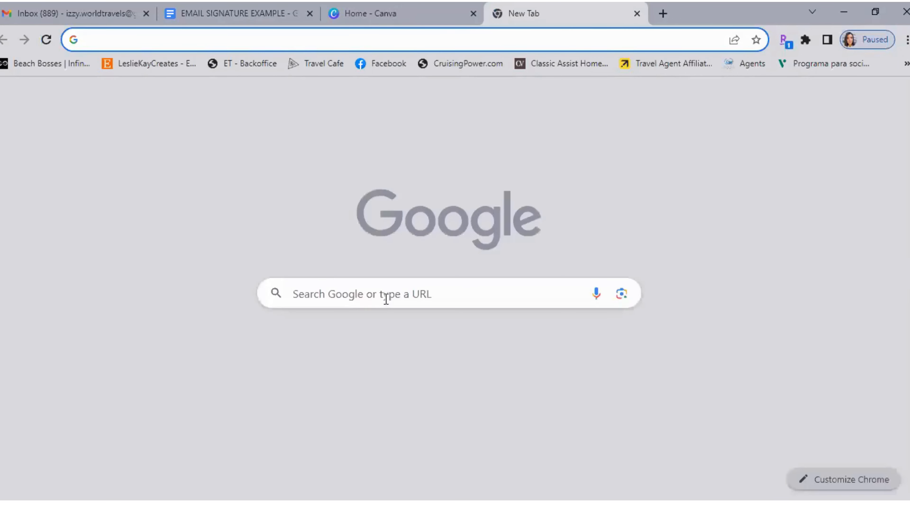
# Step: Search Google for 'free icons' and scroll down the results
pyautogui.click(386, 299)
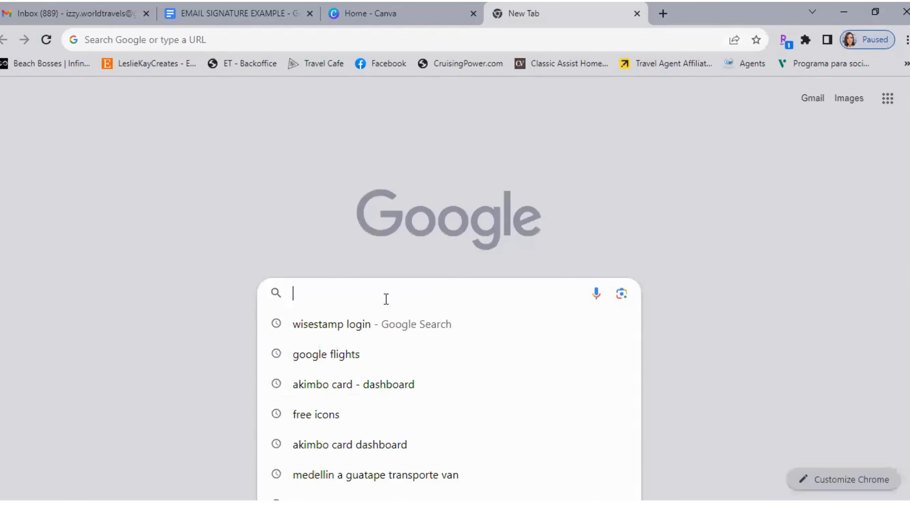
pyautogui.press('Down')
pyautogui.press('Down')
pyautogui.press('Down')
pyautogui.press('Down')
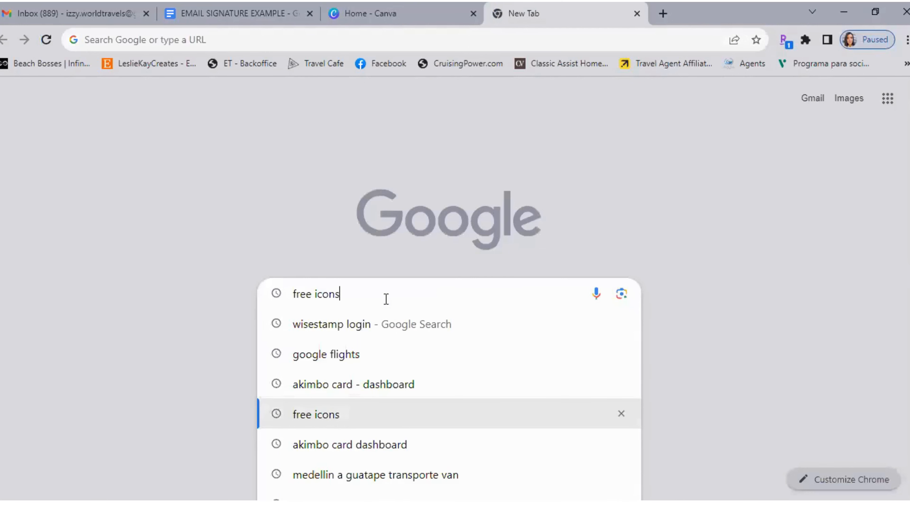
pyautogui.press('Return')
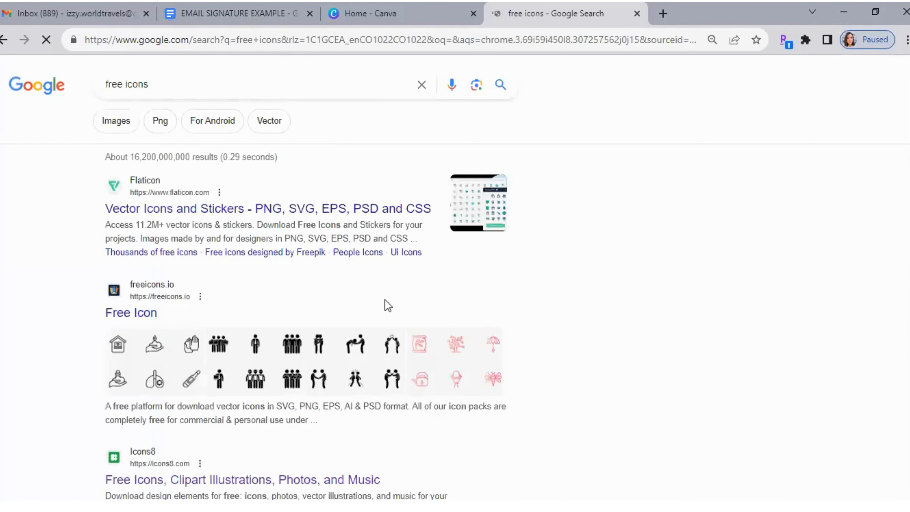
pyautogui.scroll(-5, 142, 192)
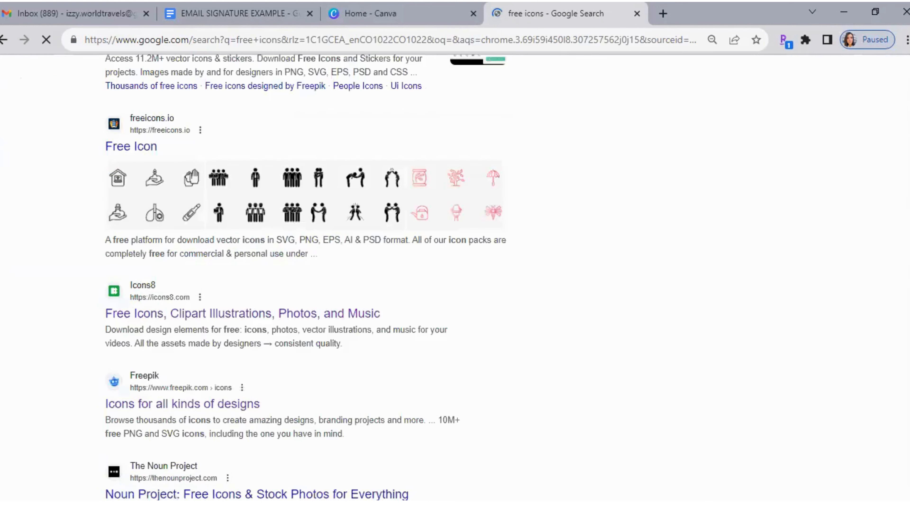
pyautogui.scroll(-3, 142, 191)
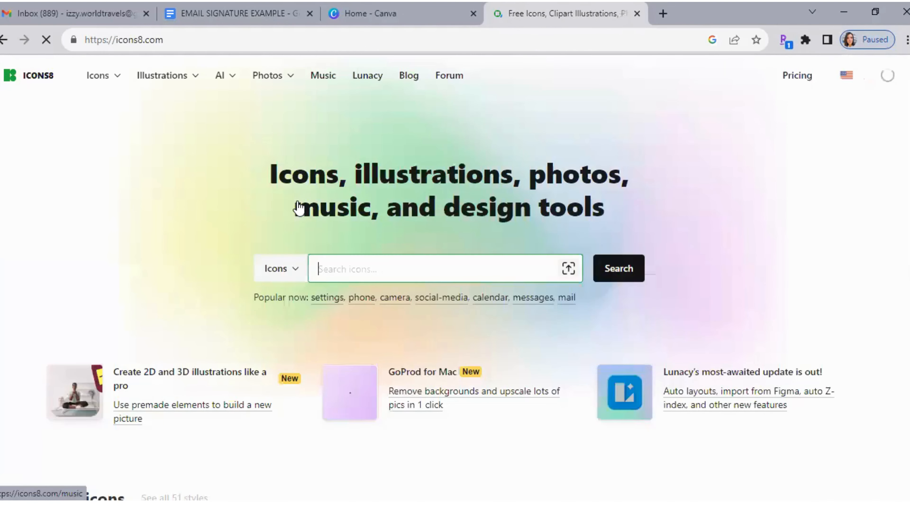
# Step: Search Icons8 for 'social media' to bring up the Social media icons results
pyautogui.write('social media')
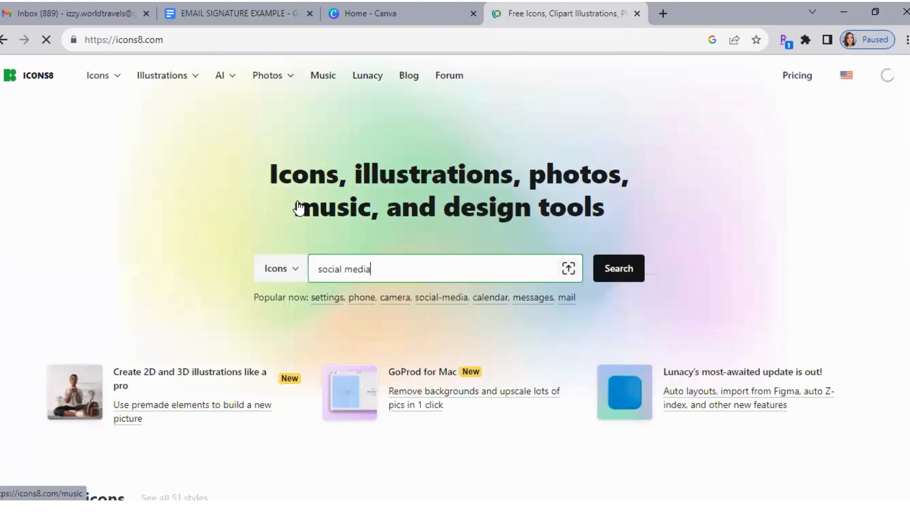
pyautogui.click(606, 284)
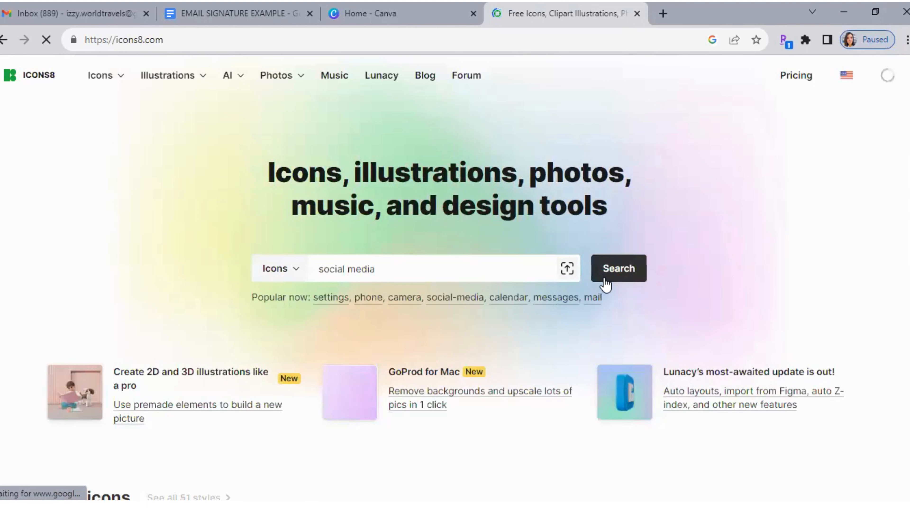
pyautogui.click(465, 265)
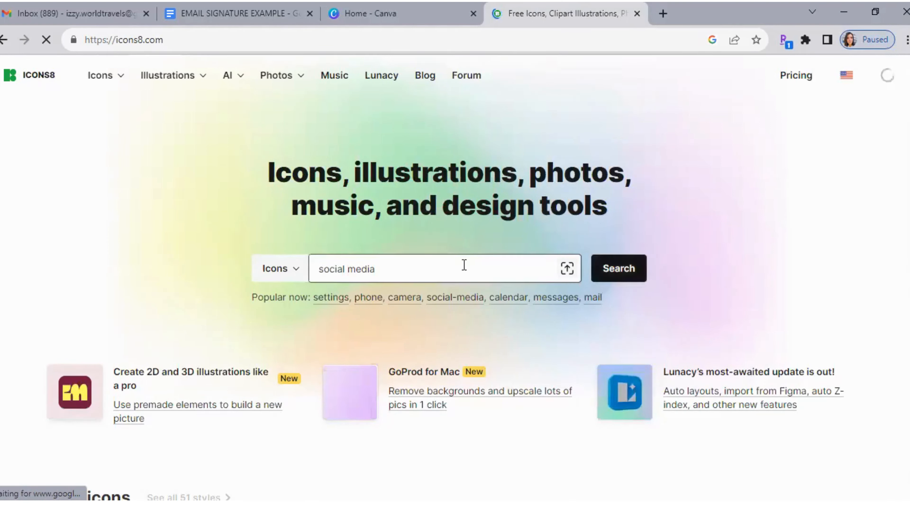
pyautogui.click(619, 282)
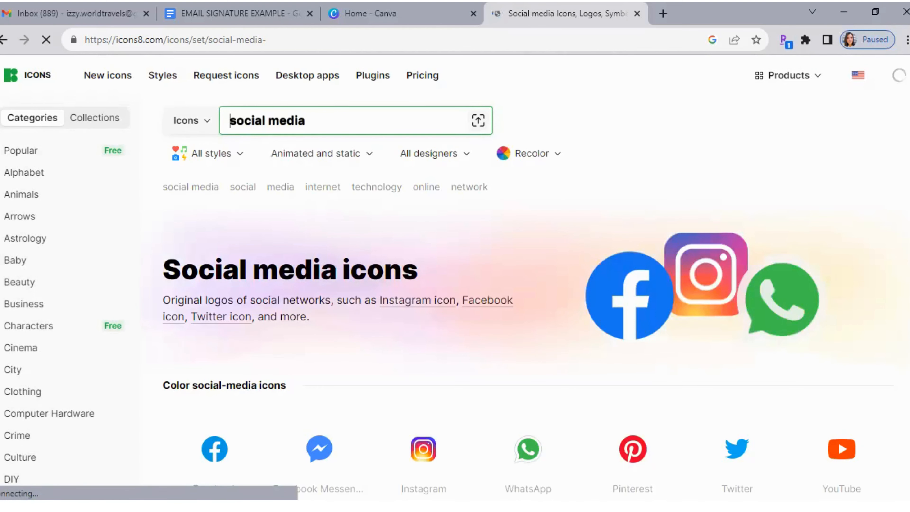
pyautogui.scroll(-1, 525, 297)
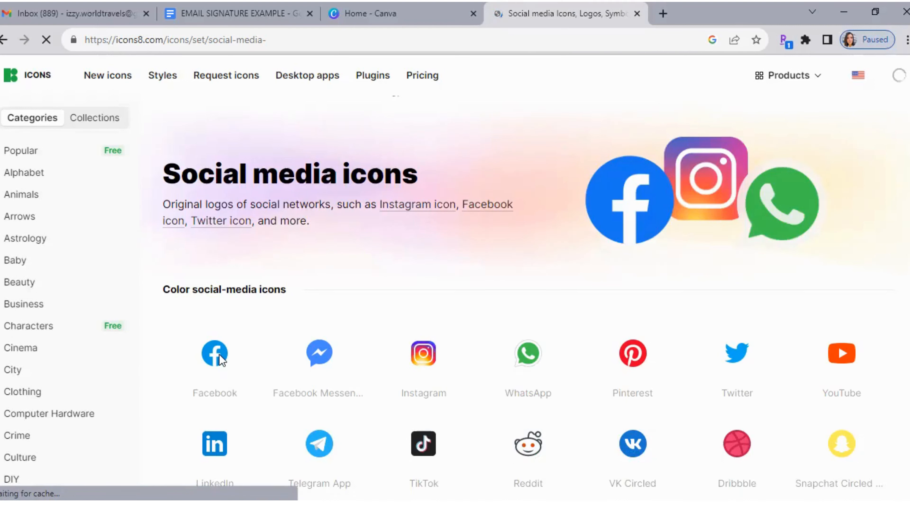
pyautogui.scroll(-5, 219, 354)
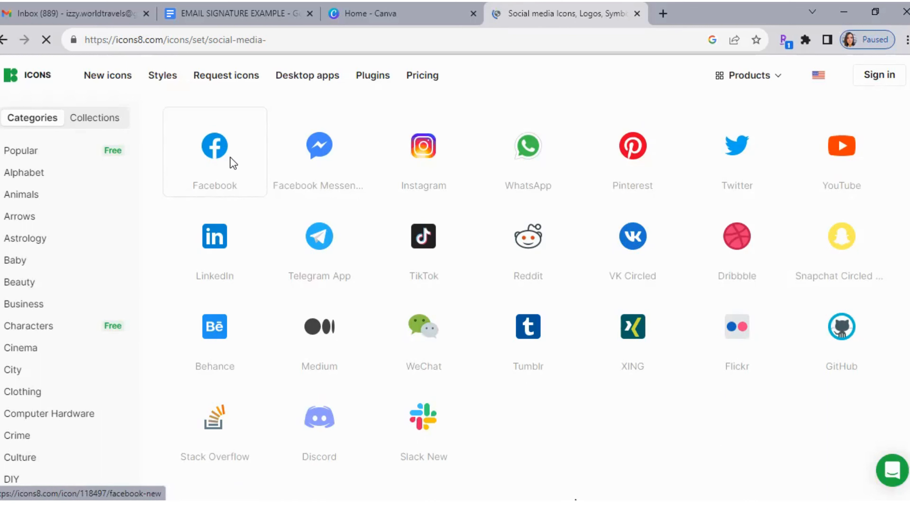
pyautogui.rightClick(221, 158)
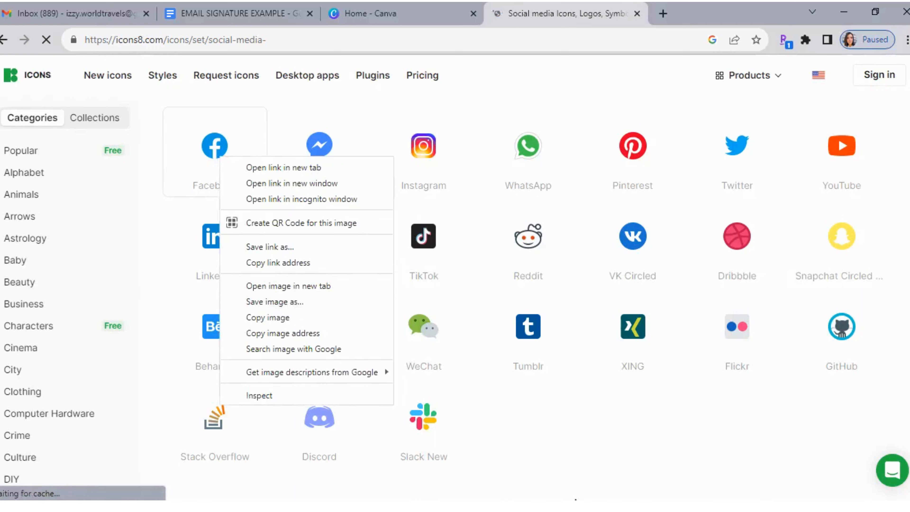
pyautogui.press('Escape')
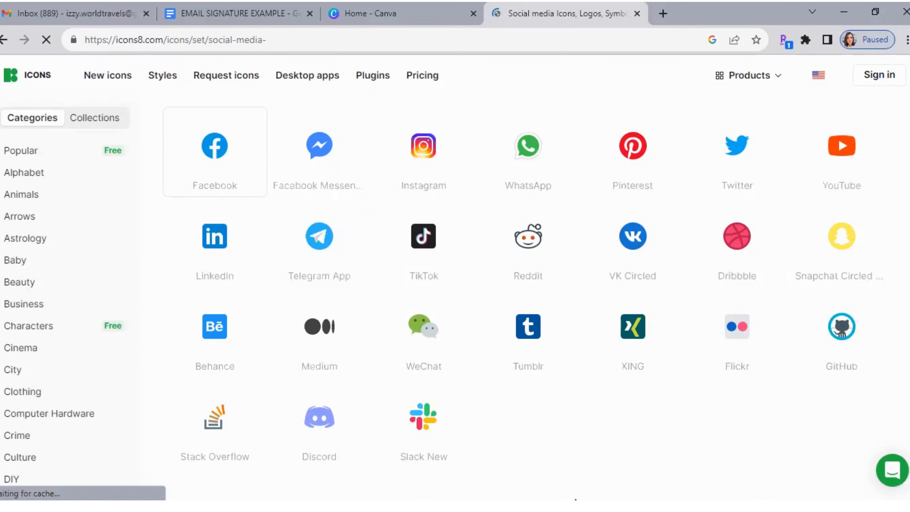
pyautogui.scroll(-5, 527, 287)
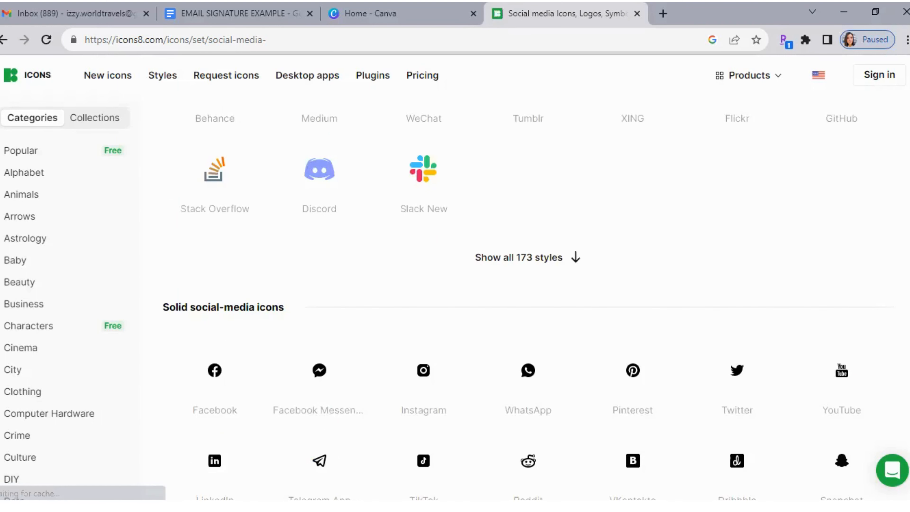
pyautogui.scroll(-2, 526, 287)
pyautogui.scroll(-1, 513, 293)
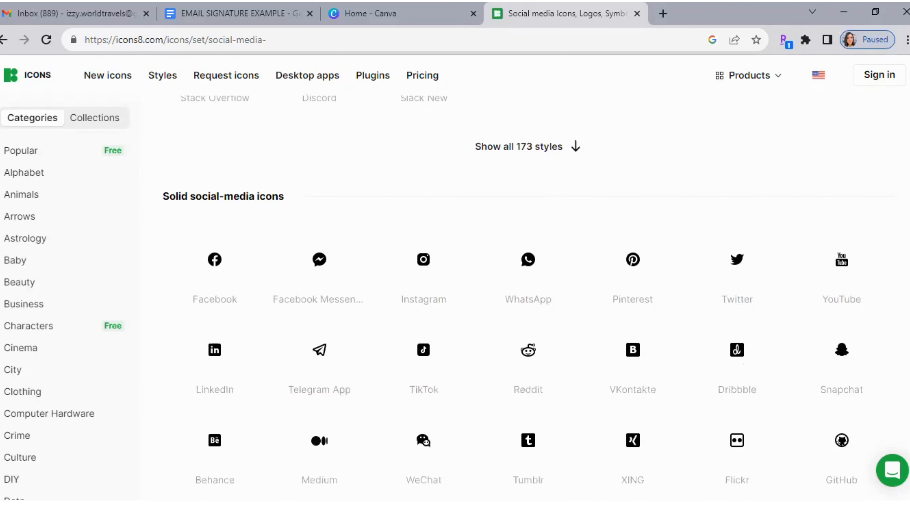
pyautogui.scroll(-3, 527, 287)
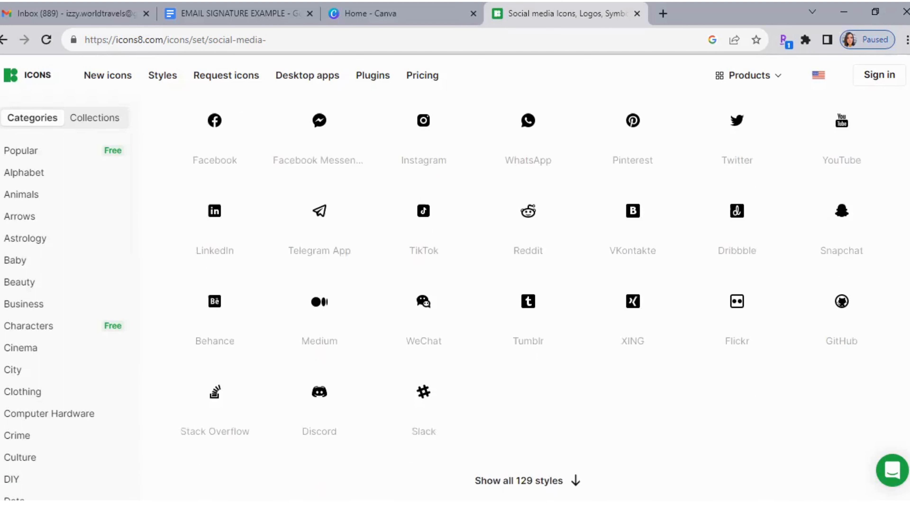
pyautogui.scroll(-3, 527, 287)
pyautogui.scroll(-1, 458, 338)
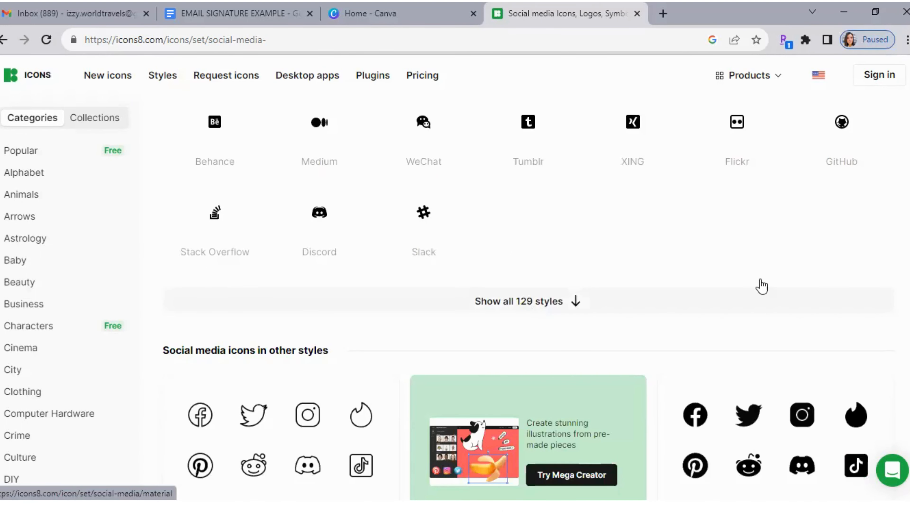
pyautogui.scroll(-2, 526, 287)
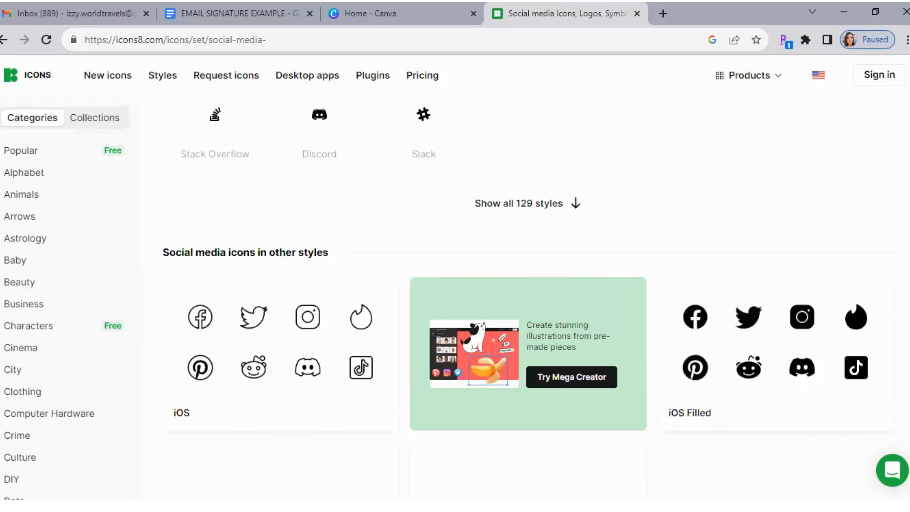
pyautogui.scroll(-2, 527, 287)
pyautogui.scroll(-3, 527, 286)
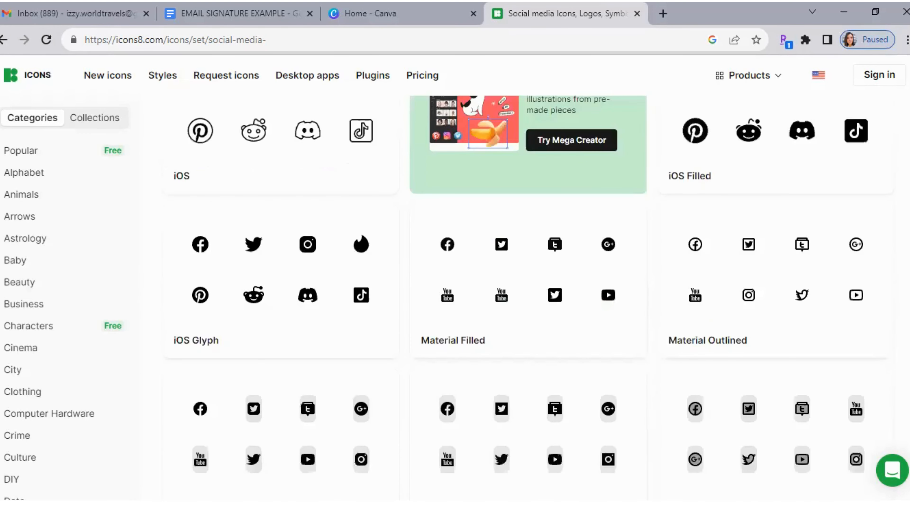
pyautogui.scroll(-2, 527, 287)
pyautogui.scroll(-4, 527, 287)
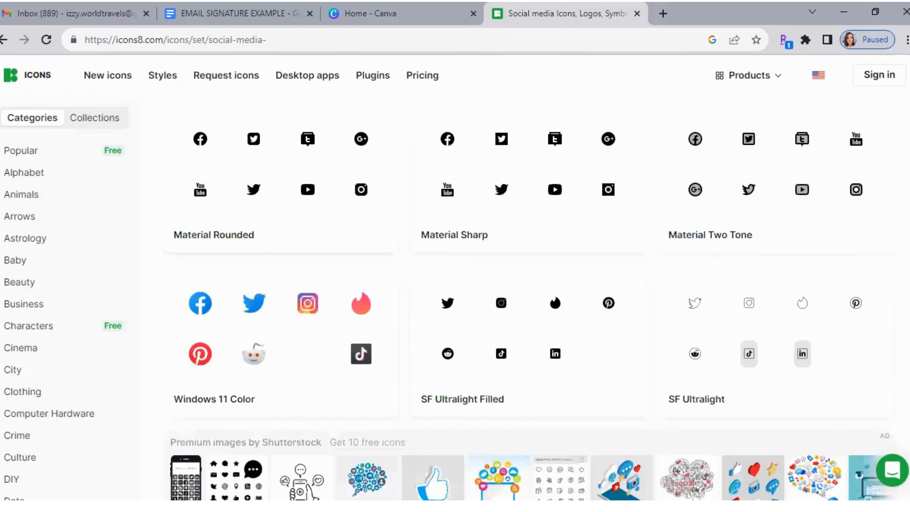
pyautogui.scroll(-3, 527, 287)
pyautogui.scroll(-3, 527, 287)
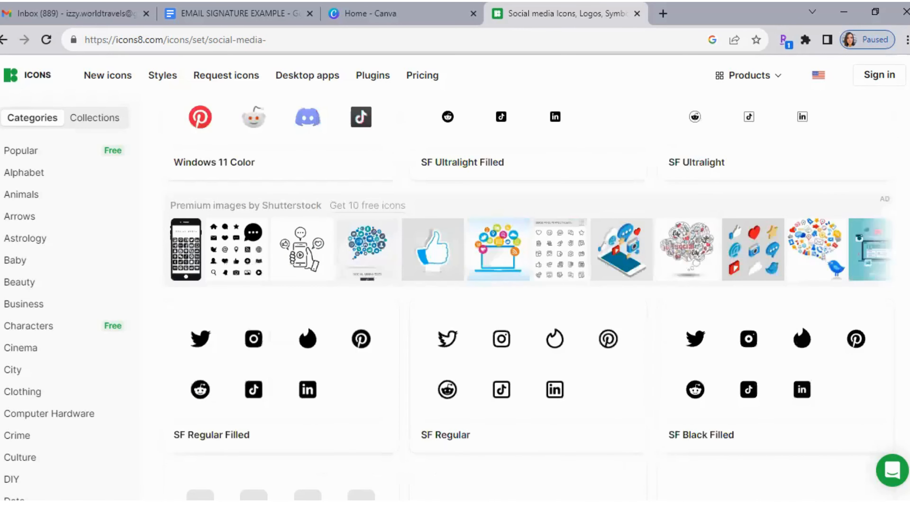
pyautogui.scroll(-3, 526, 287)
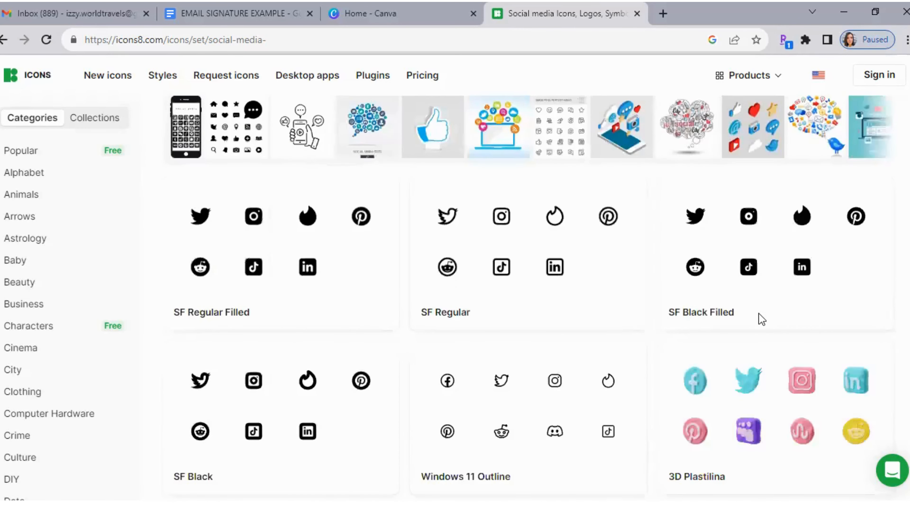
# Step: Open the SF Regular set and browse its Facebook, Instagram, TikTok, Twitter and YouTube icons
pyautogui.click(590, 286)
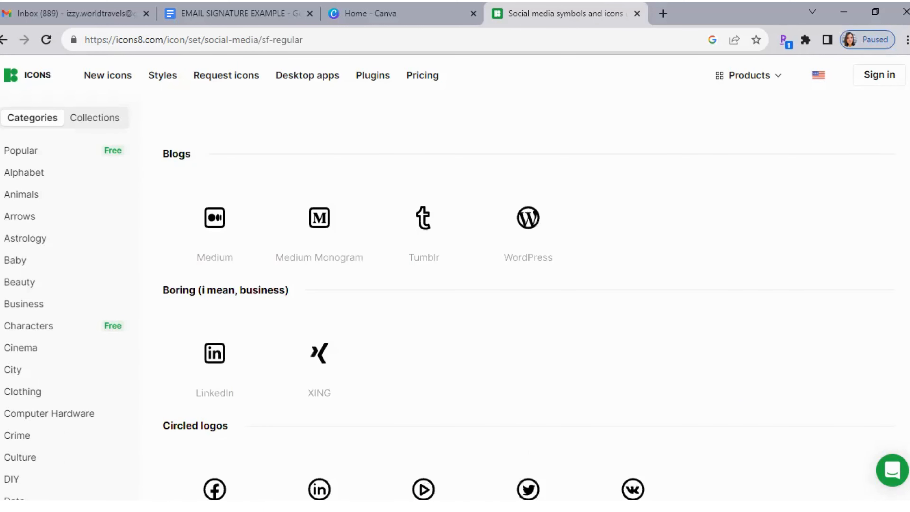
pyautogui.scroll(5, 523, 298)
pyautogui.scroll(4, 523, 298)
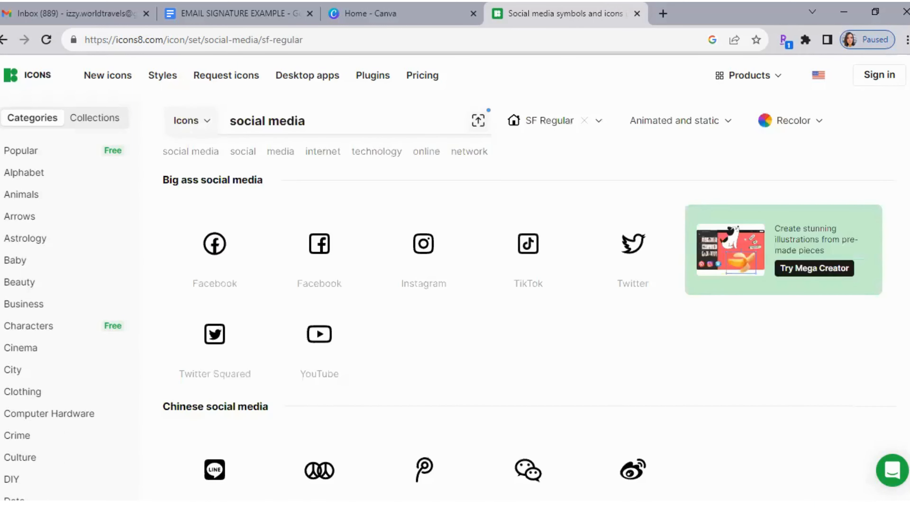
pyautogui.scroll(-1, 523, 297)
pyautogui.scroll(-1, 524, 298)
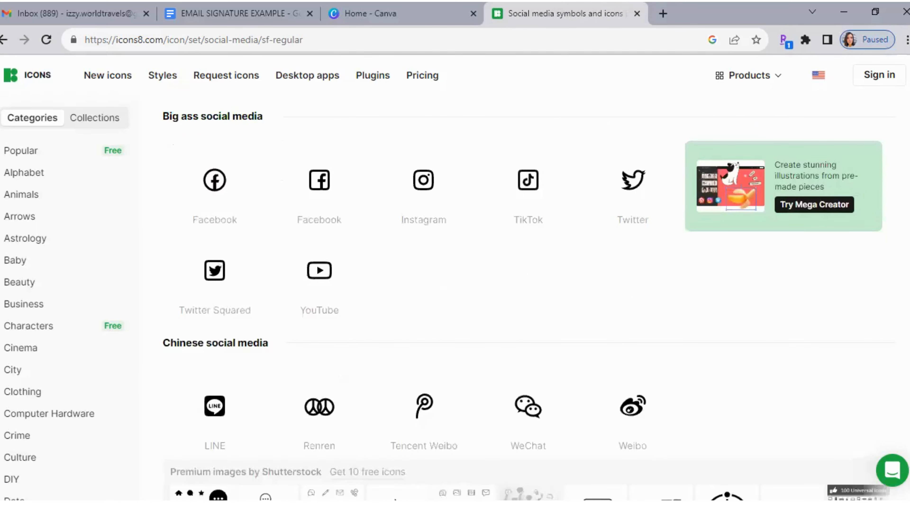
pyautogui.scroll(-2, 523, 298)
pyautogui.scroll(-1, 523, 297)
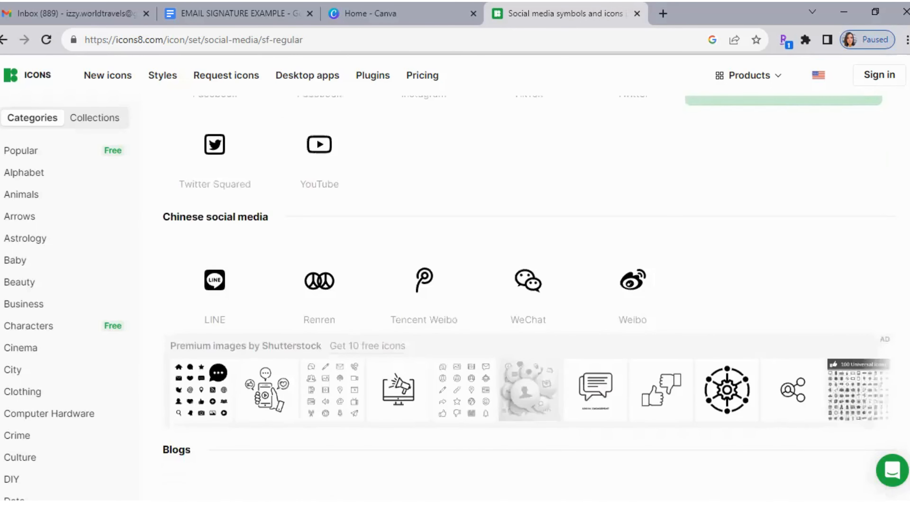
pyautogui.scroll(3, 523, 297)
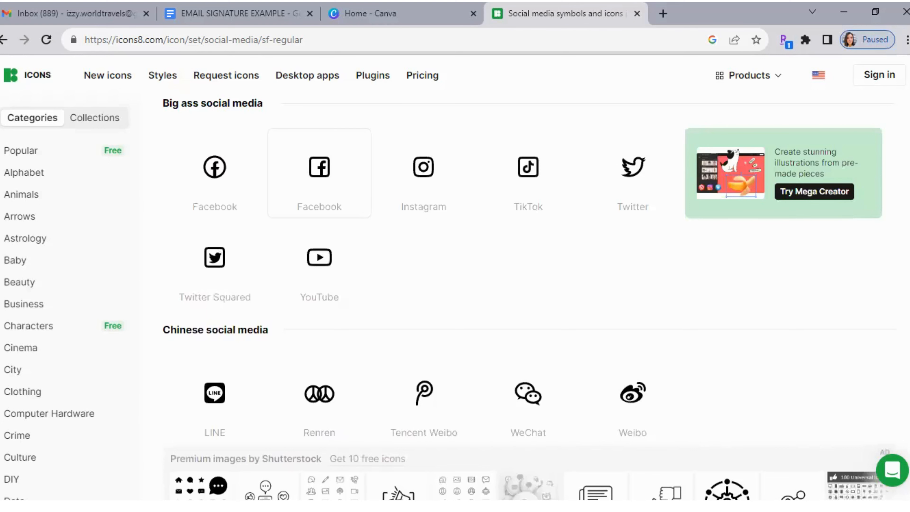
pyautogui.scroll(-5, 524, 287)
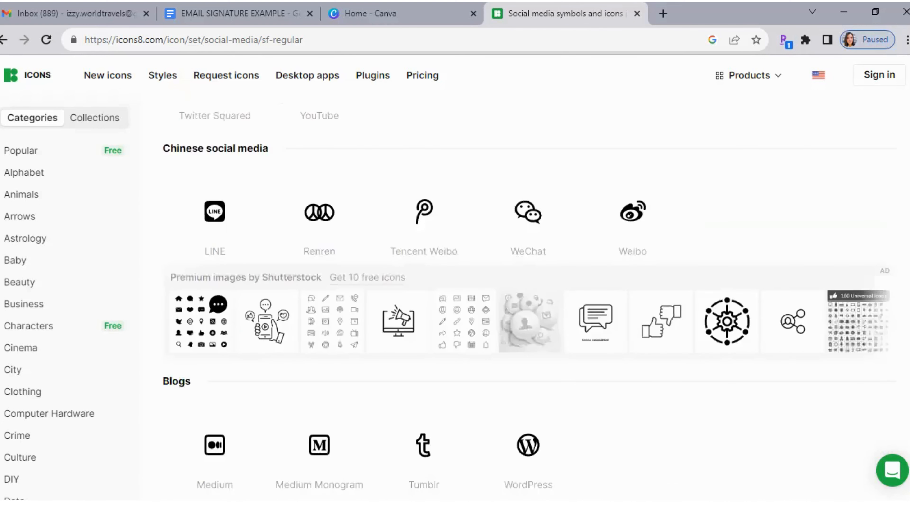
pyautogui.scroll(-9, 233, 355)
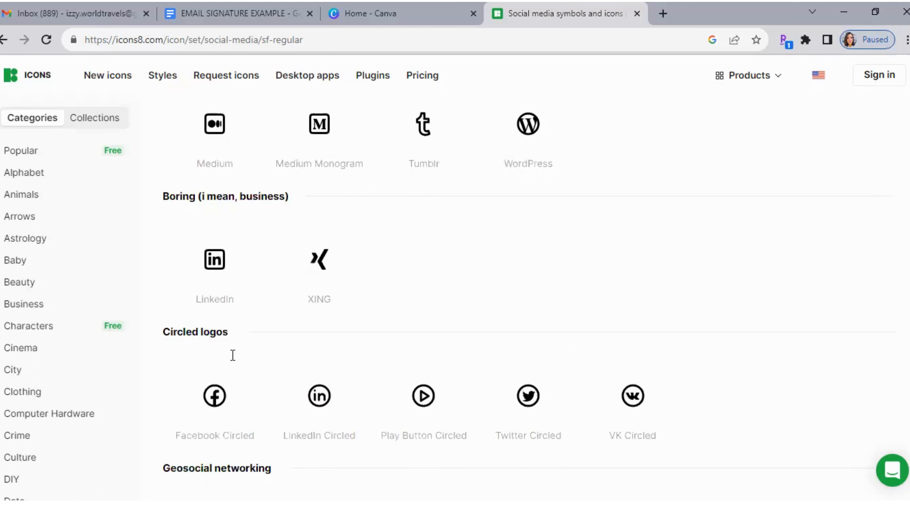
pyautogui.scroll(-6, 233, 355)
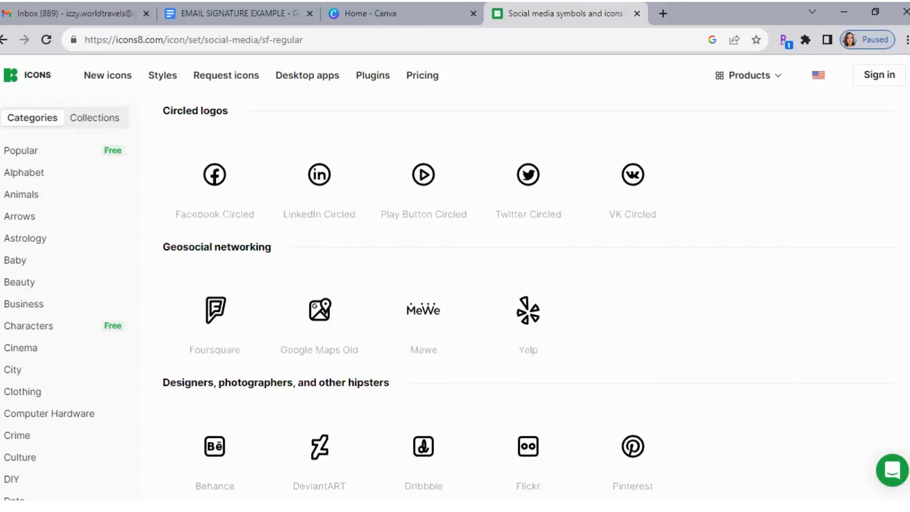
pyautogui.scroll(-3, 527, 284)
pyautogui.scroll(-2, 525, 301)
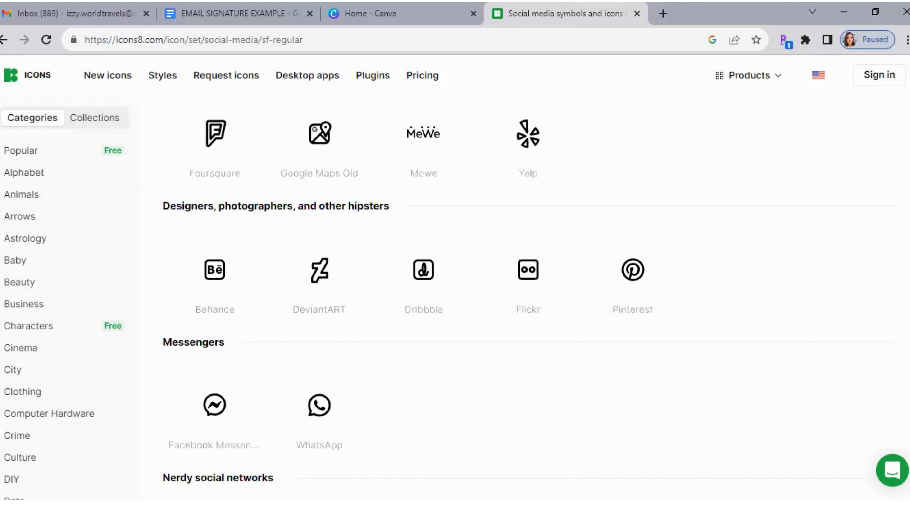
pyautogui.scroll(-3, 455, 287)
pyautogui.scroll(-4, 527, 287)
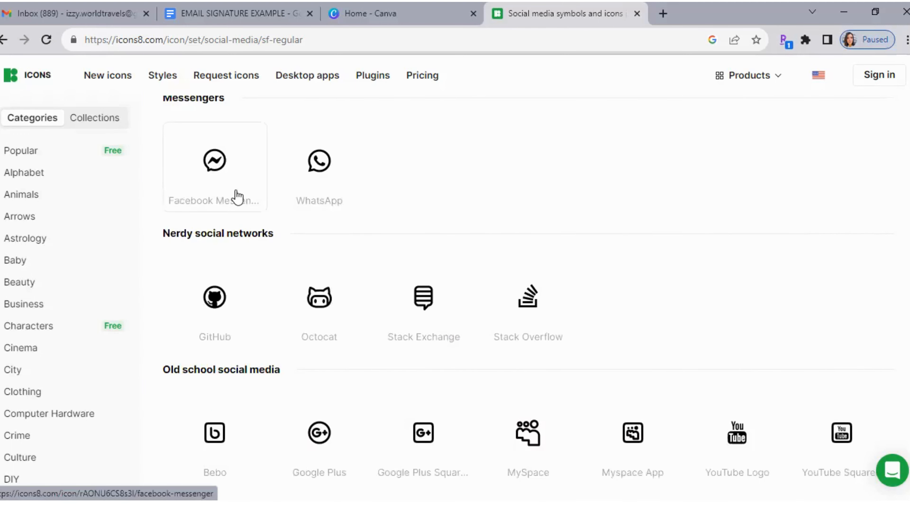
pyautogui.scroll(-3, 527, 287)
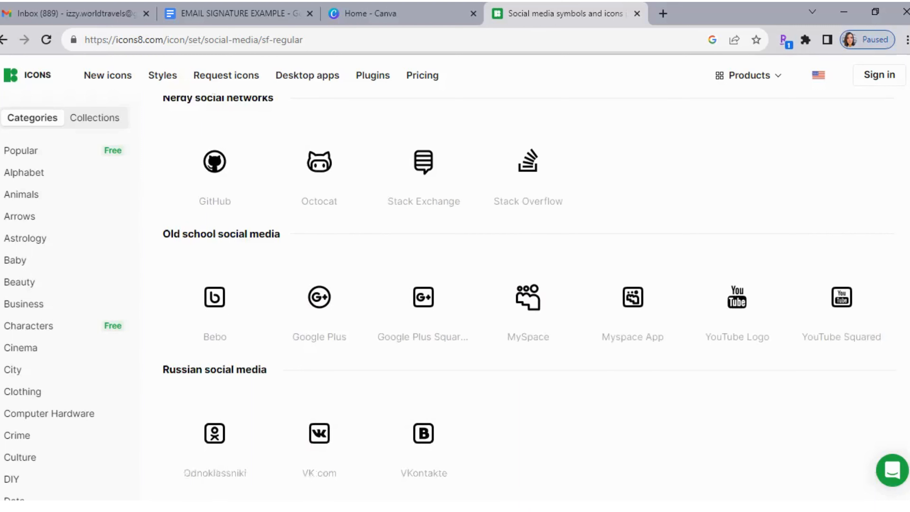
pyautogui.scroll(-2, 527, 287)
pyautogui.scroll(-1, 609, 193)
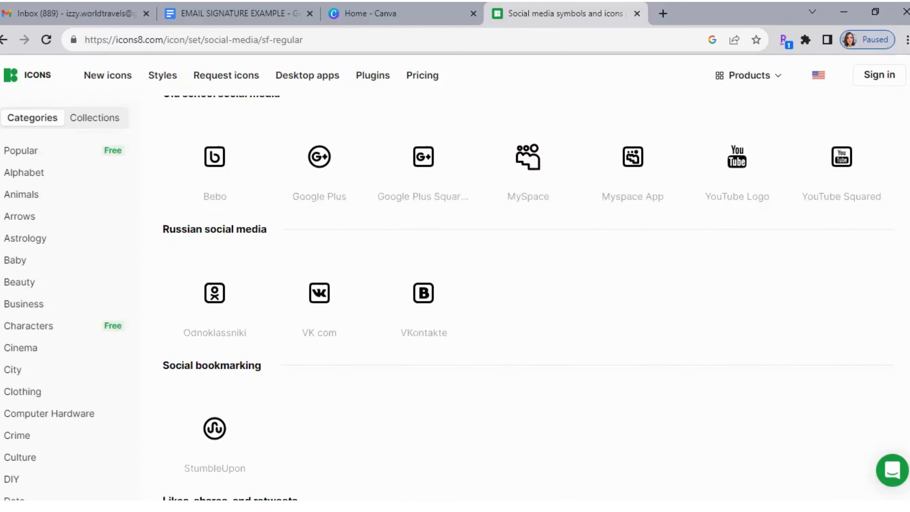
pyautogui.scroll(-6, 527, 287)
pyautogui.scroll(-5, 527, 287)
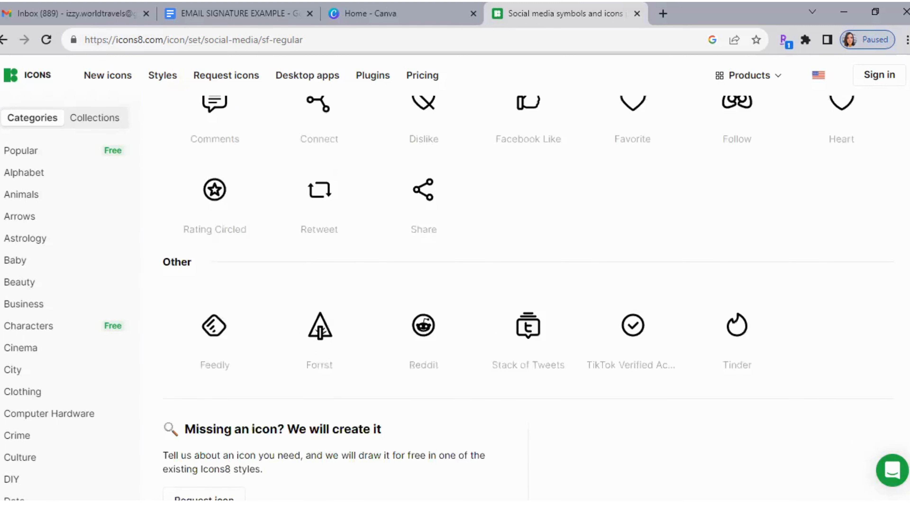
pyautogui.scroll(-15, 527, 287)
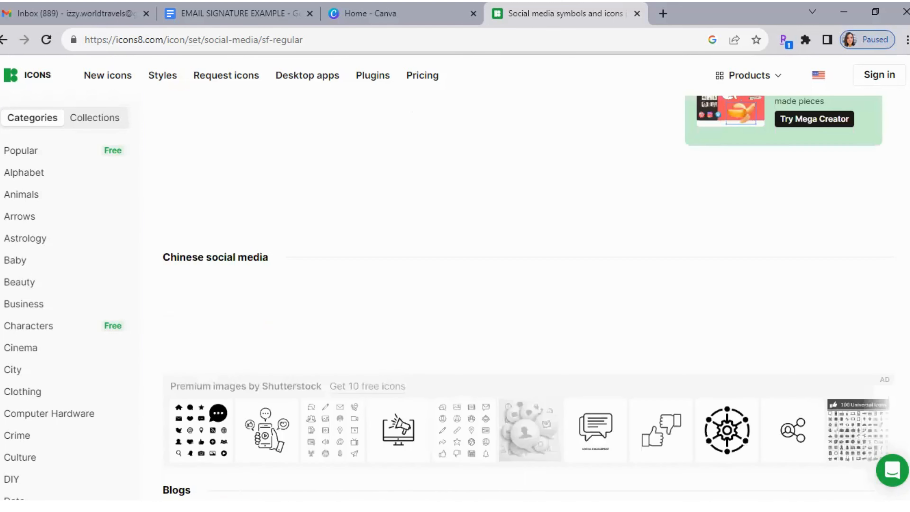
pyautogui.scroll(3, 714, 138)
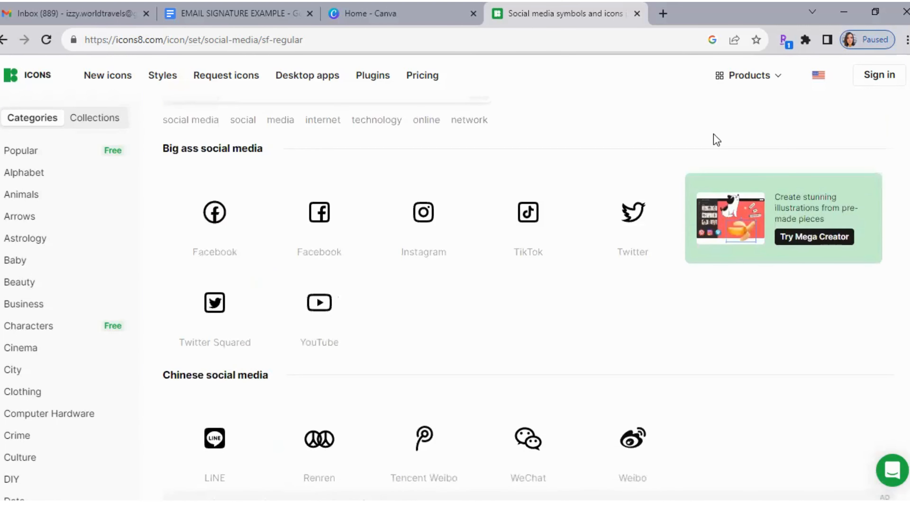
# Step: Save the round Facebook icon image from Icons8 to the computer
pyautogui.rightClick(220, 230)
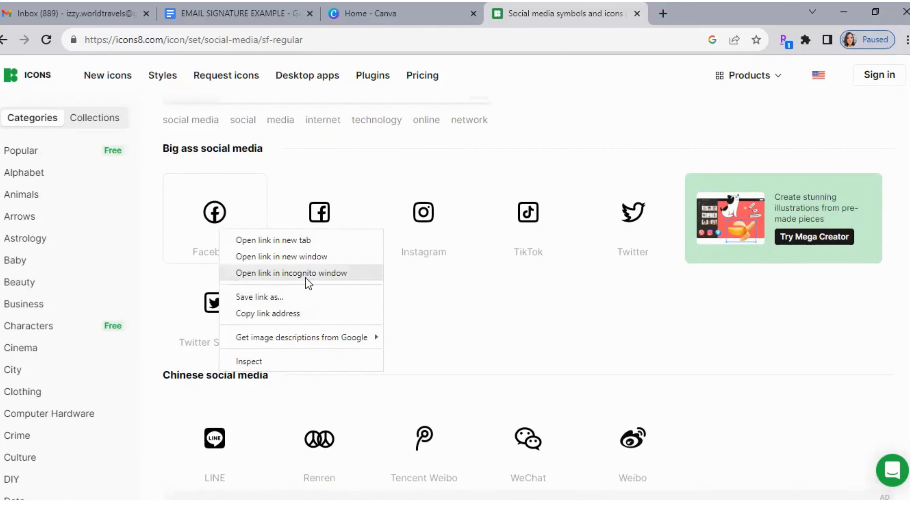
pyautogui.rightClick(218, 201)
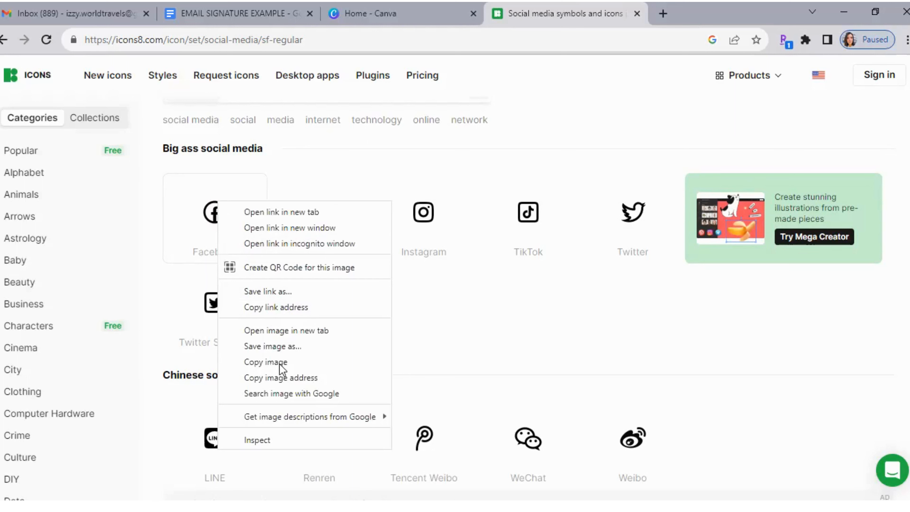
pyautogui.click(294, 347)
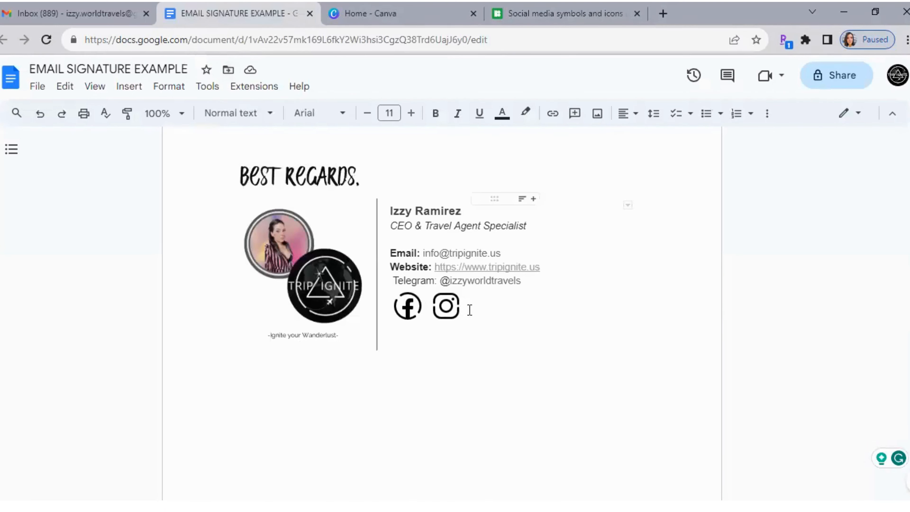
# Step: Upload the 'facebook icon' file from Descargas into the signature and select it
pyautogui.click(597, 114)
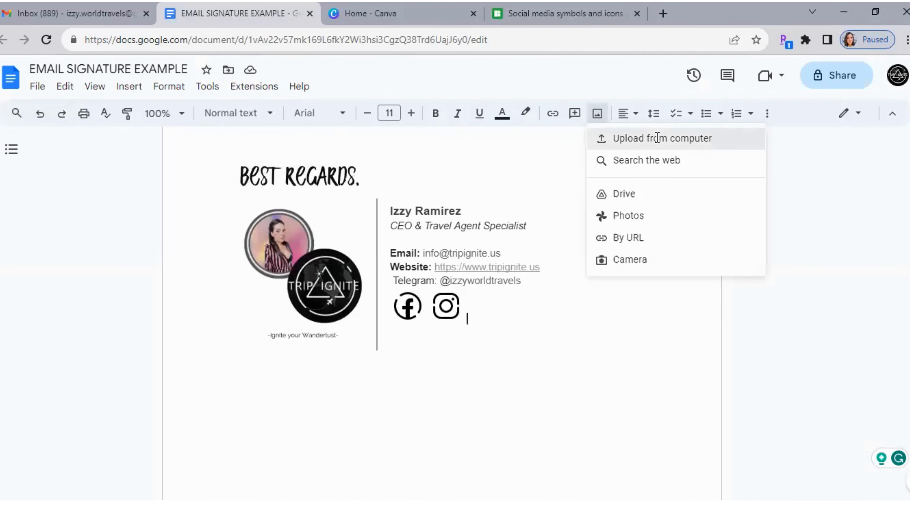
pyautogui.click(658, 138)
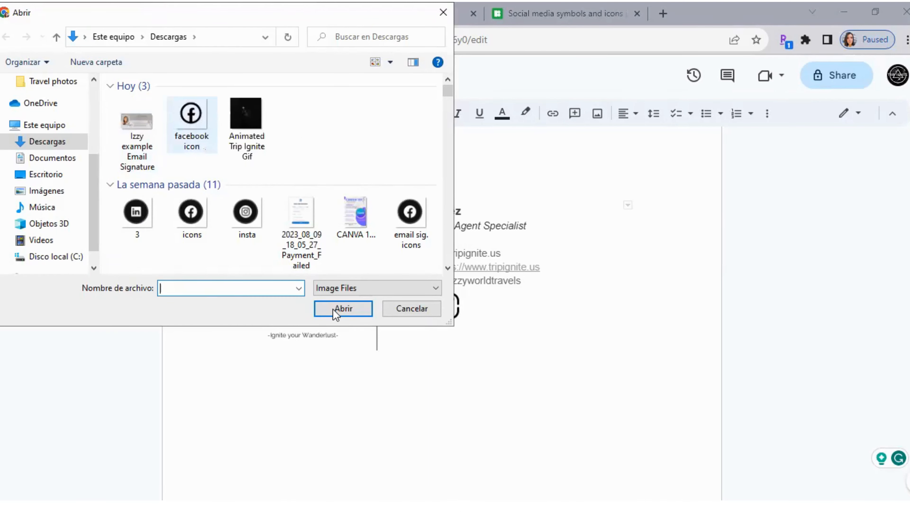
pyautogui.click(342, 309)
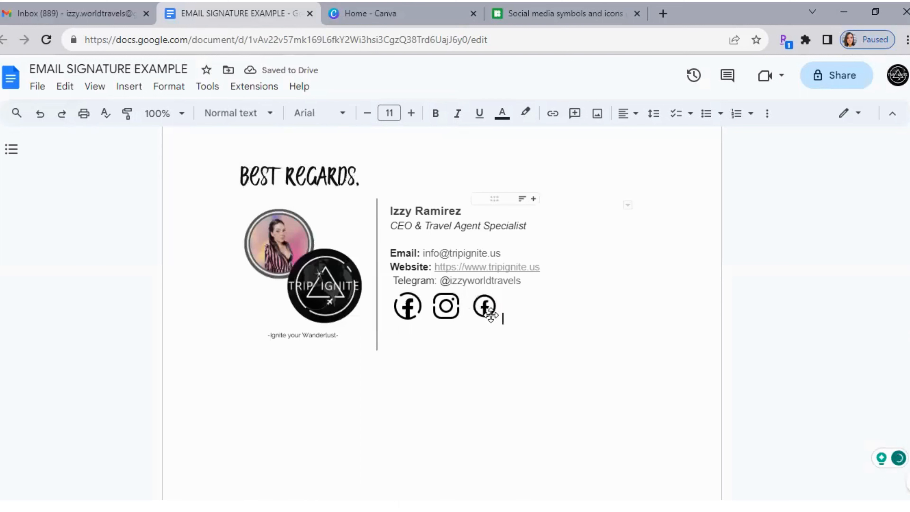
pyautogui.click(484, 308)
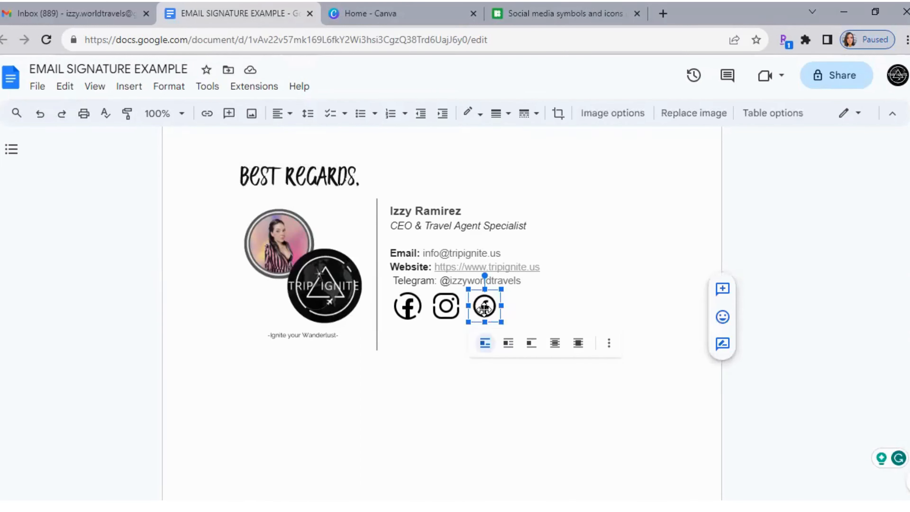
# Step: Delete the newly added third Facebook icon from the signature
pyautogui.click(207, 114)
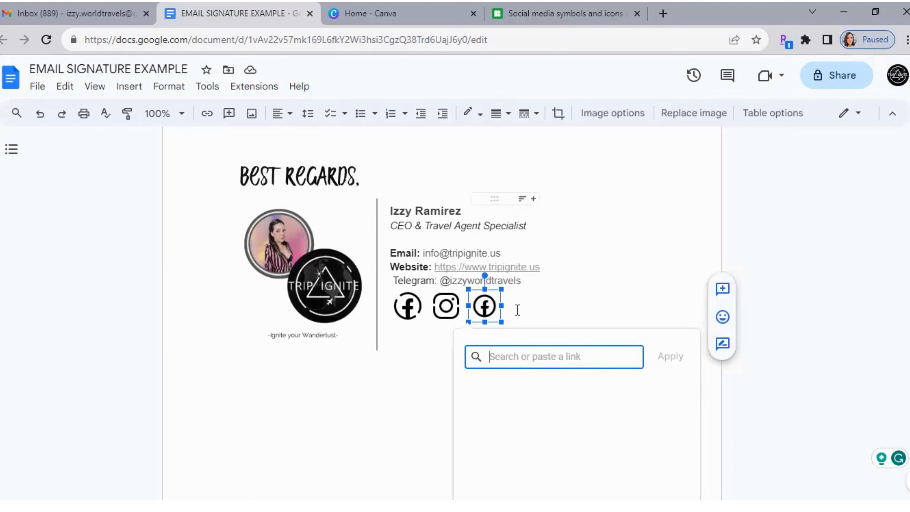
pyautogui.click(451, 366)
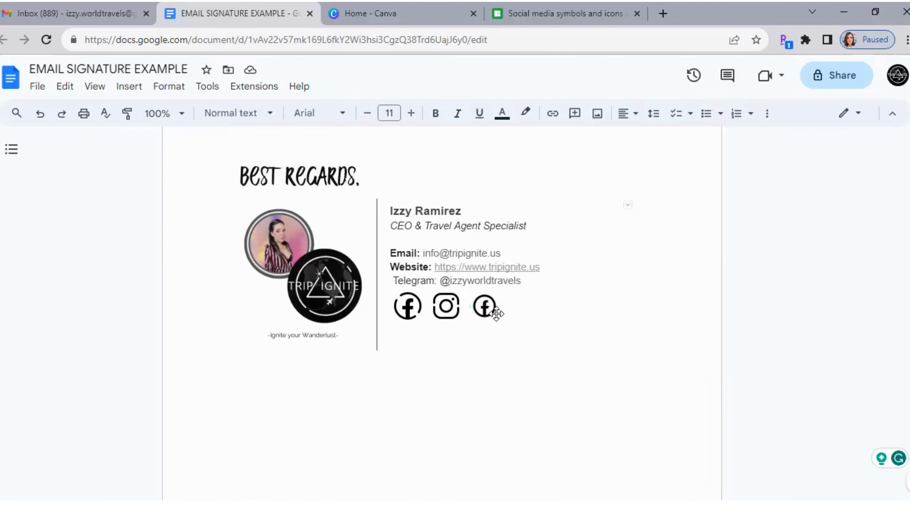
pyautogui.press('BackSpace')
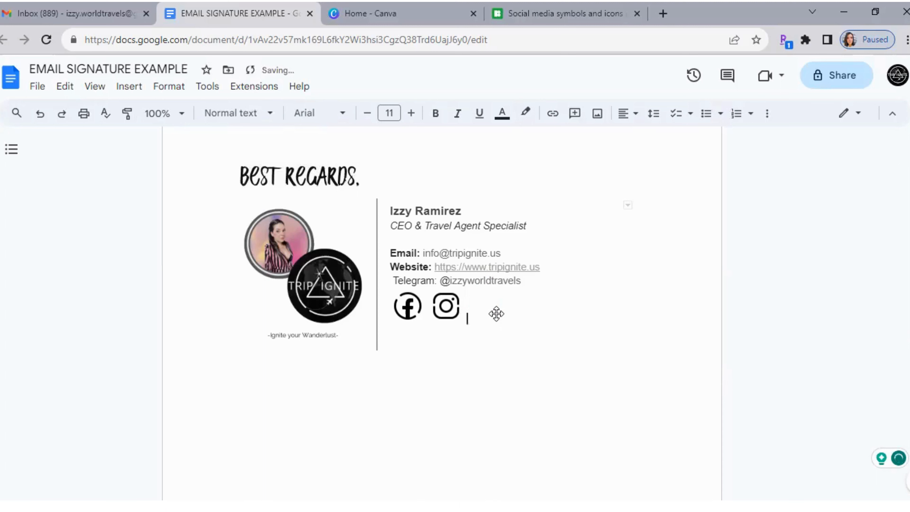
# Step: Try adding links to the Facebook and Instagram icons, then close the link boxes unchanged
pyautogui.click(408, 309)
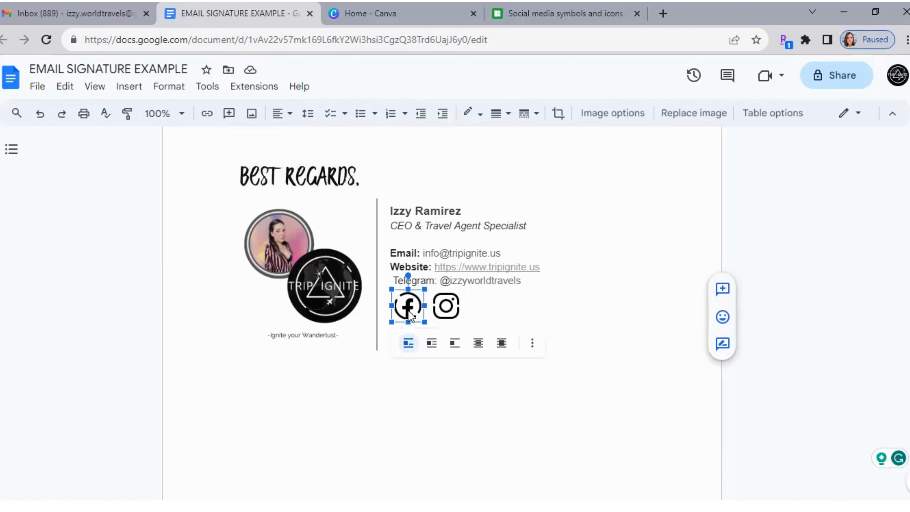
pyautogui.rightClick(405, 311)
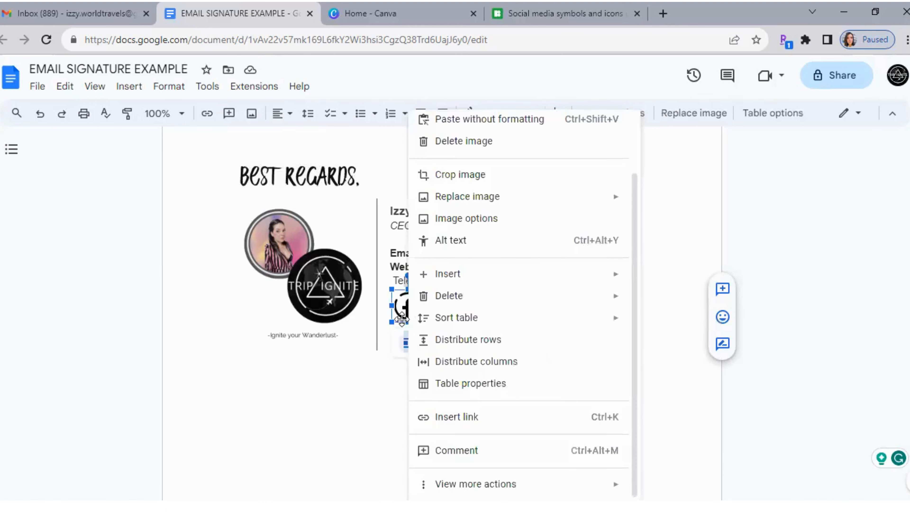
pyautogui.click(459, 424)
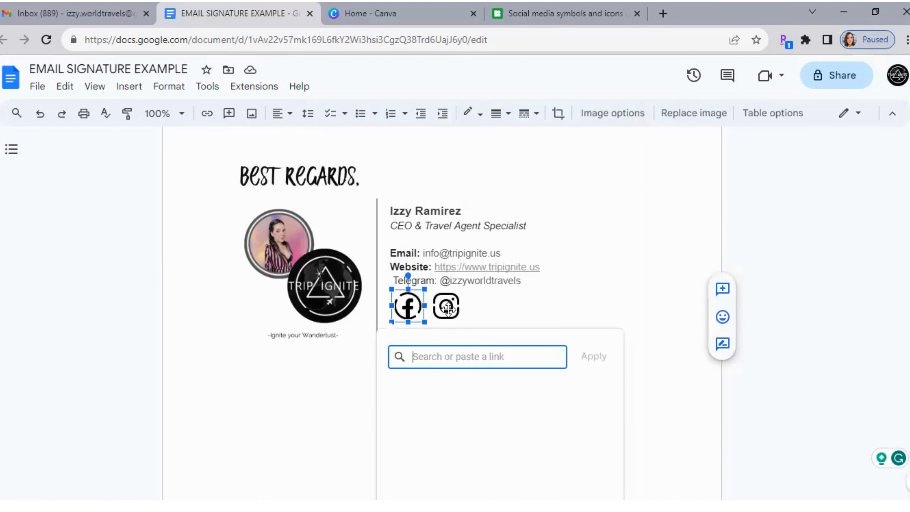
pyautogui.click(448, 308)
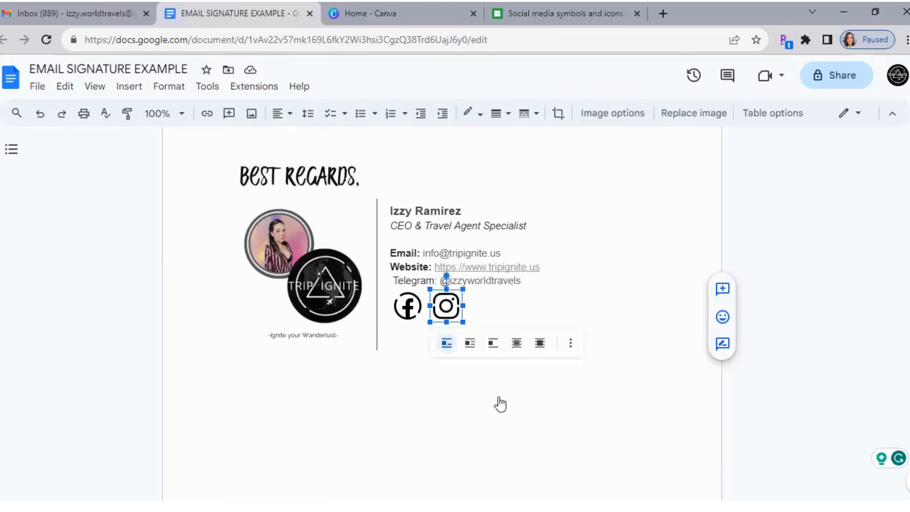
pyautogui.rightClick(500, 405)
pyautogui.click(448, 295)
pyautogui.hotkey('ctrl', 'k')
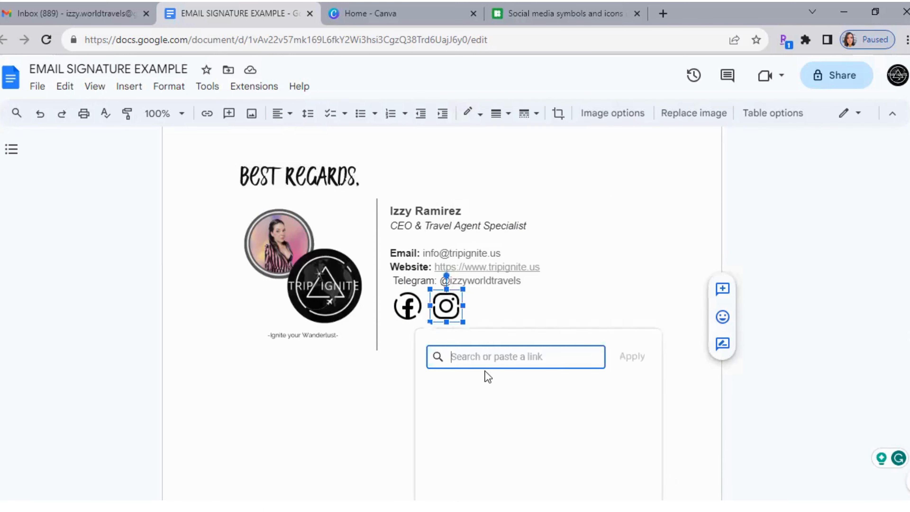
pyautogui.click(560, 309)
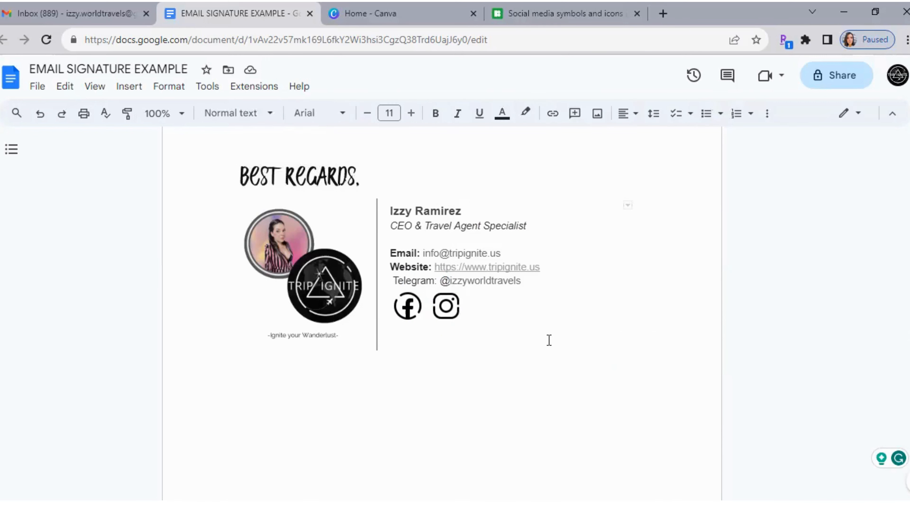
pyautogui.moveTo(518, 339)
pyautogui.mouseDown()
pyautogui.moveTo(456, 312)
pyautogui.moveTo(247, 165)
pyautogui.mouseUp()
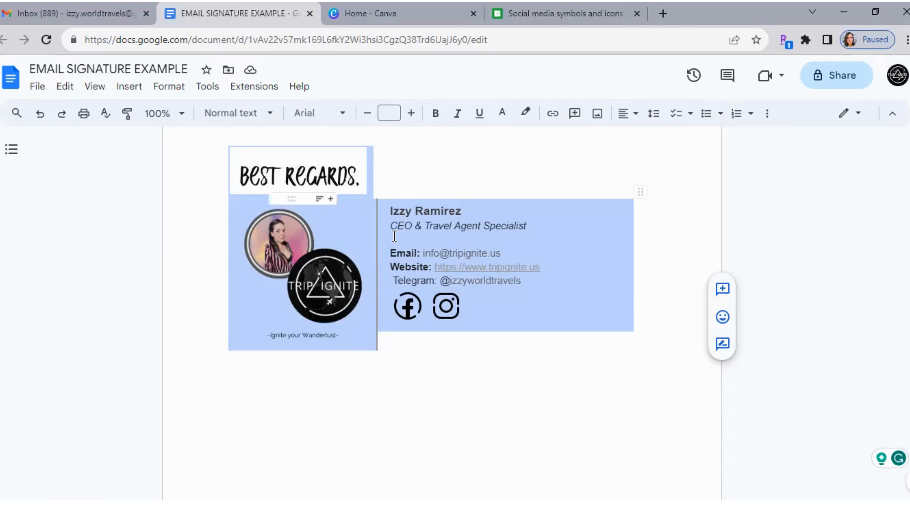
pyautogui.click(451, 378)
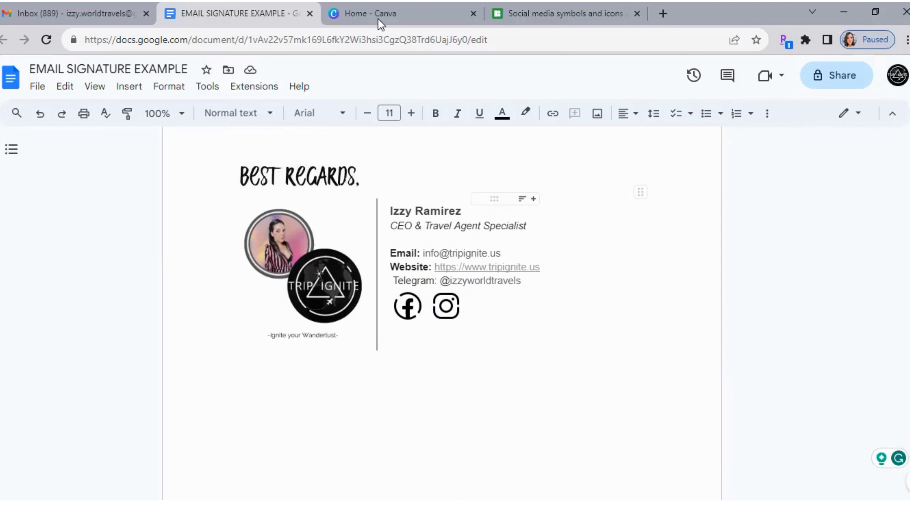
# Step: Search Canva for 'email signature' templates
pyautogui.click(373, 13)
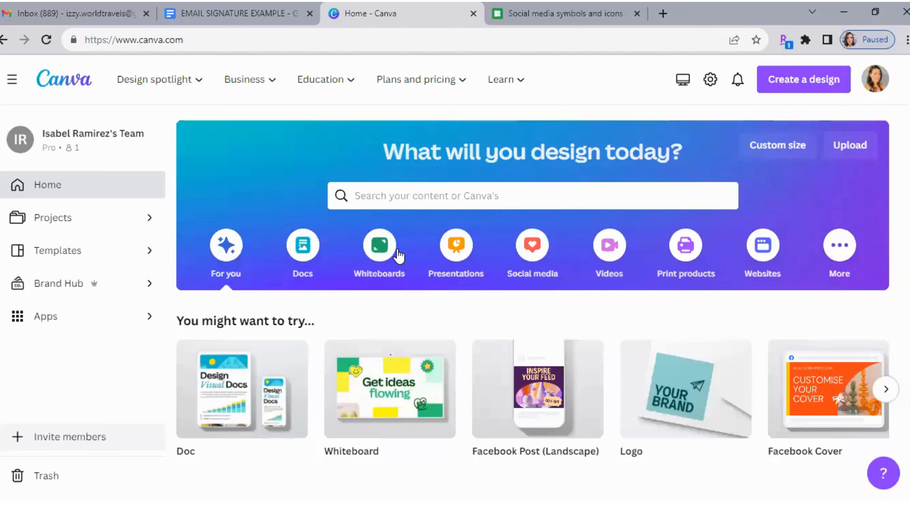
pyautogui.click(407, 200)
pyautogui.write('ema')
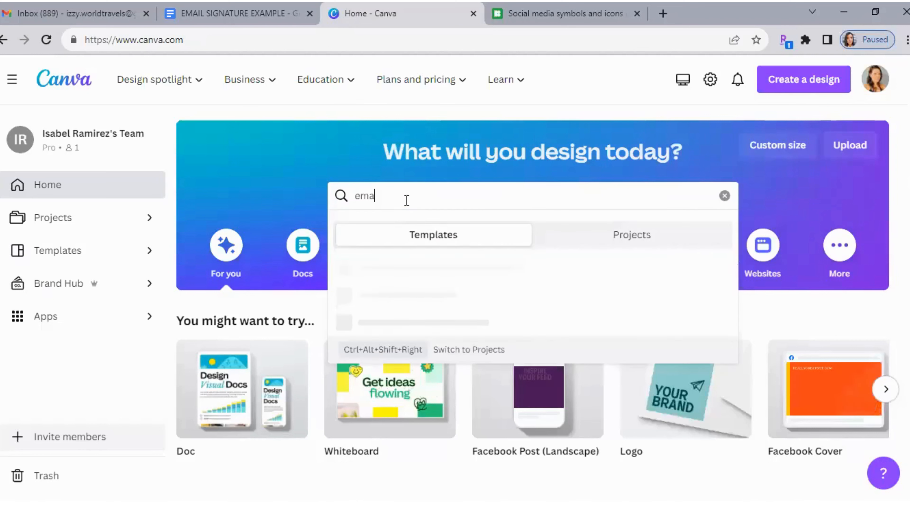
pyautogui.write('il ig')
pyautogui.press('BackSpace')
pyautogui.press('BackSpace')
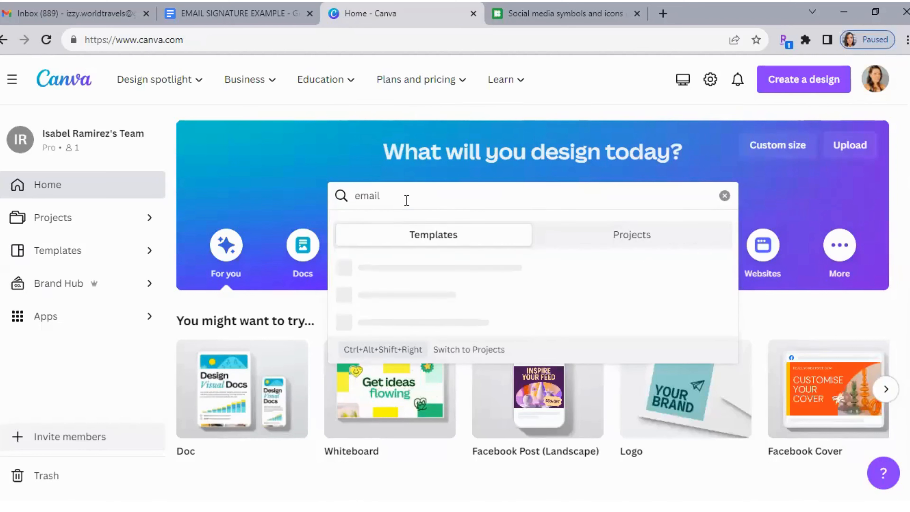
pyautogui.write('d')
pyautogui.press('BackSpace')
pyautogui.write('signature')
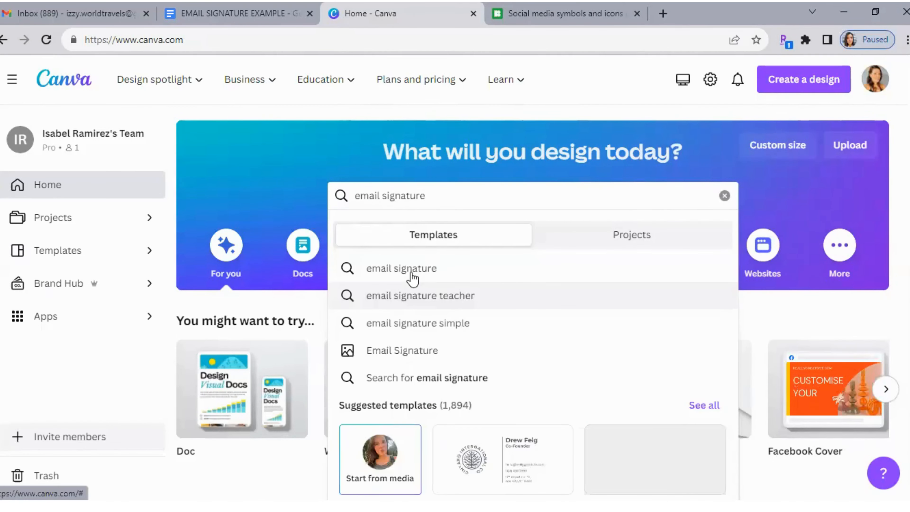
pyautogui.click(412, 273)
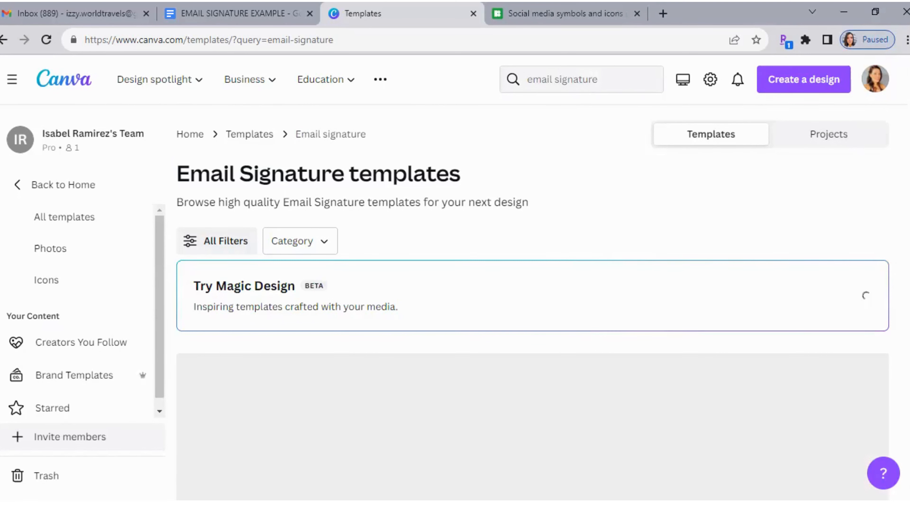
# Step: Browse the email signature template results, then return to the Google Docs signature
pyautogui.scroll(-1, 533, 308)
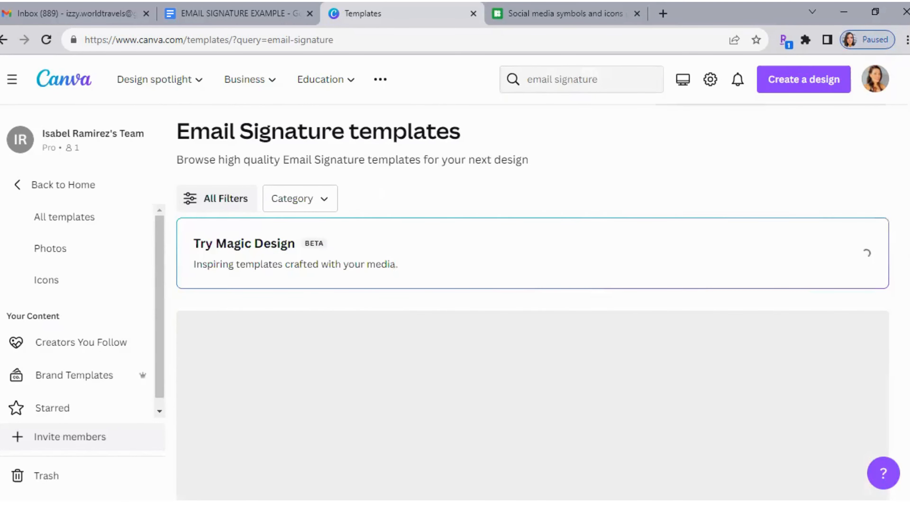
pyautogui.scroll(-1, 533, 308)
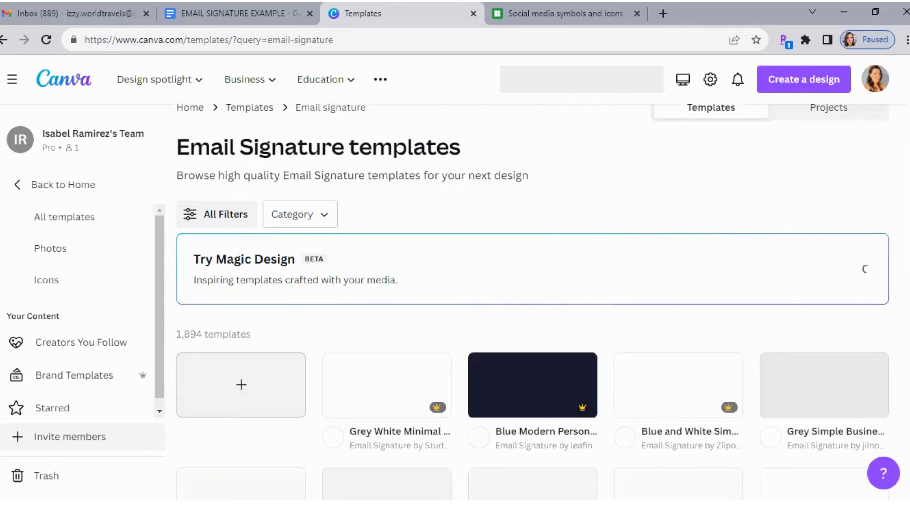
pyautogui.scroll(-3, 533, 308)
pyautogui.scroll(1, 542, 292)
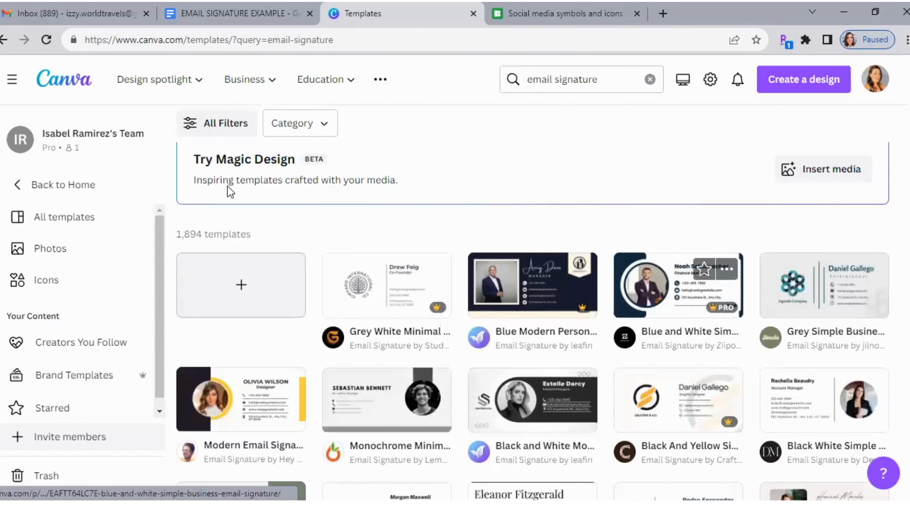
pyautogui.click(240, 14)
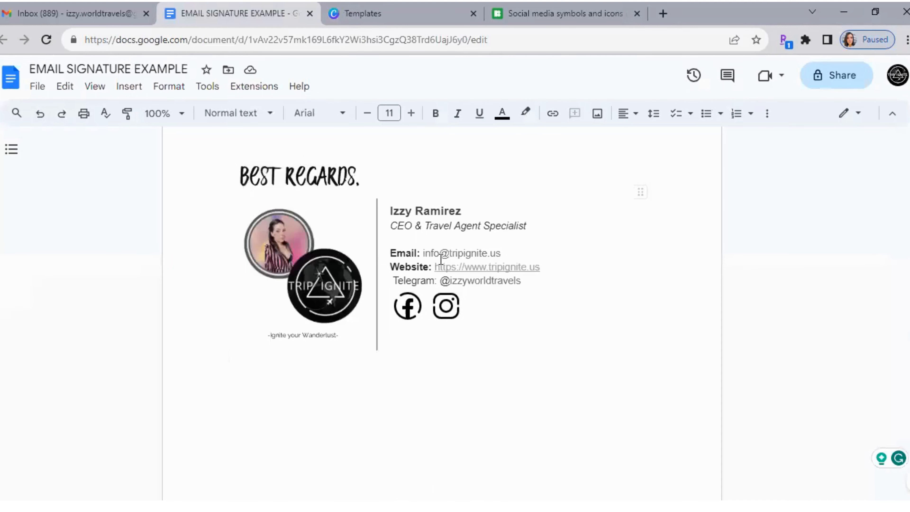
pyautogui.click(404, 311)
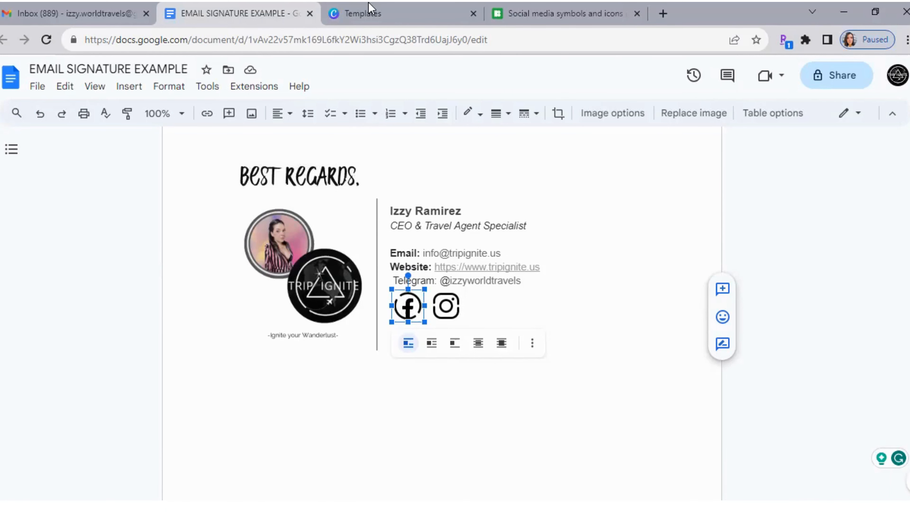
pyautogui.click(383, 18)
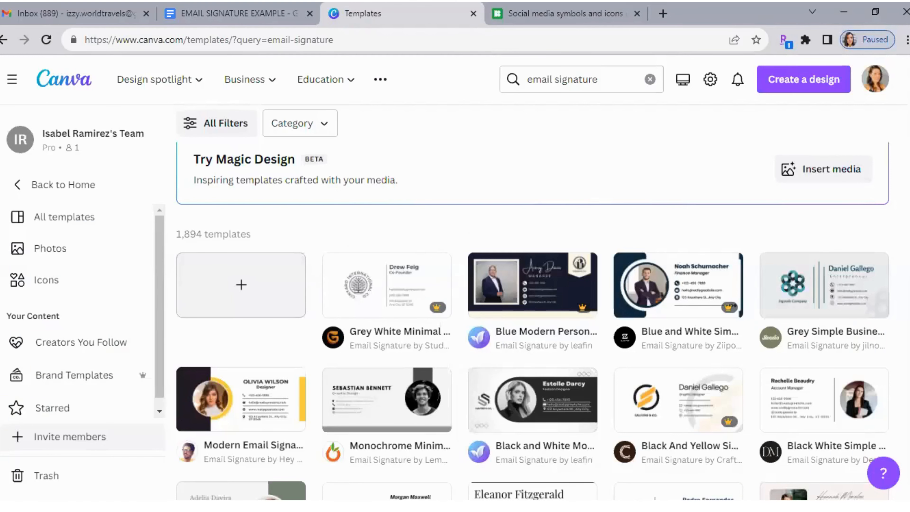
# Step: Scroll the email signature results and open the Ivory Sage Green and Gray Professional Elegant template
pyautogui.scroll(-5, 533, 305)
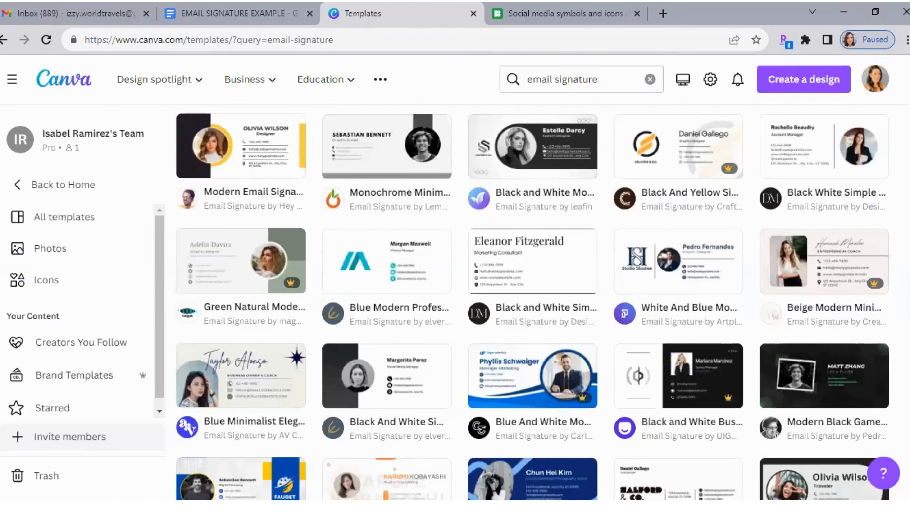
pyautogui.scroll(-3, 533, 304)
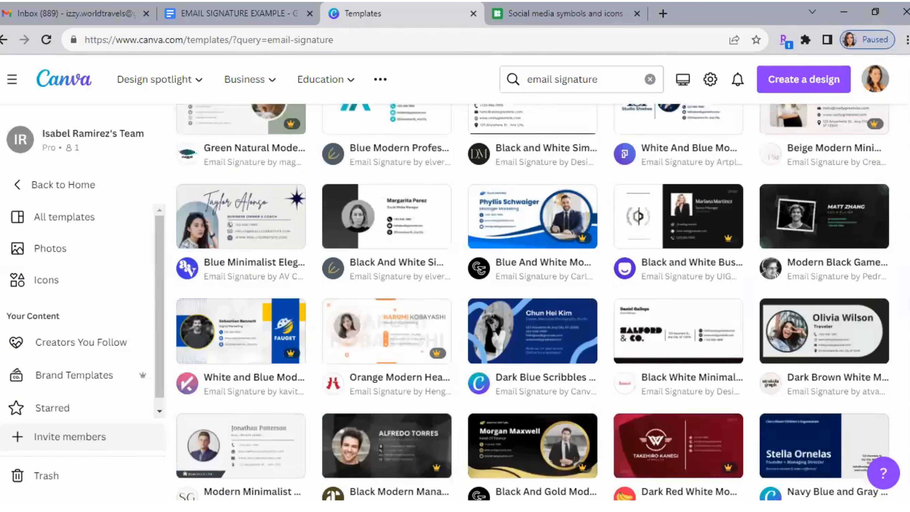
pyautogui.scroll(-3, 533, 305)
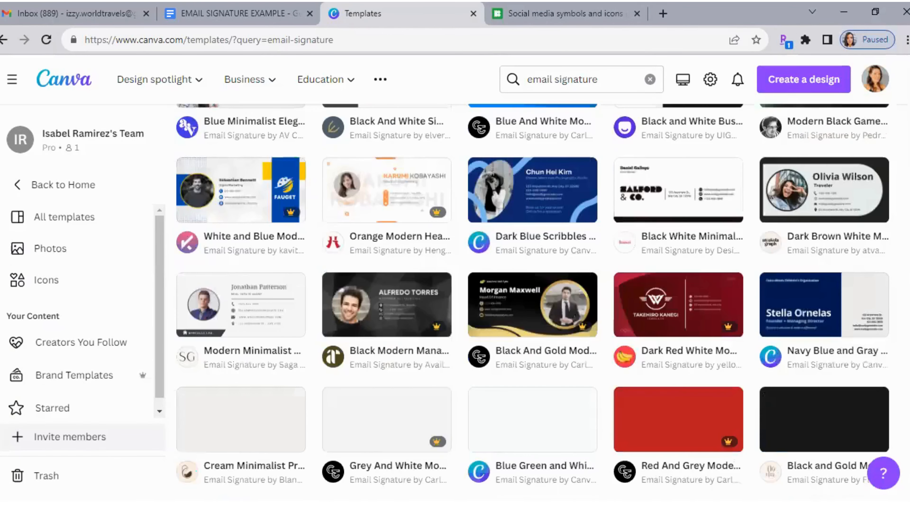
pyautogui.scroll(-3, 533, 305)
pyautogui.scroll(-3, 532, 305)
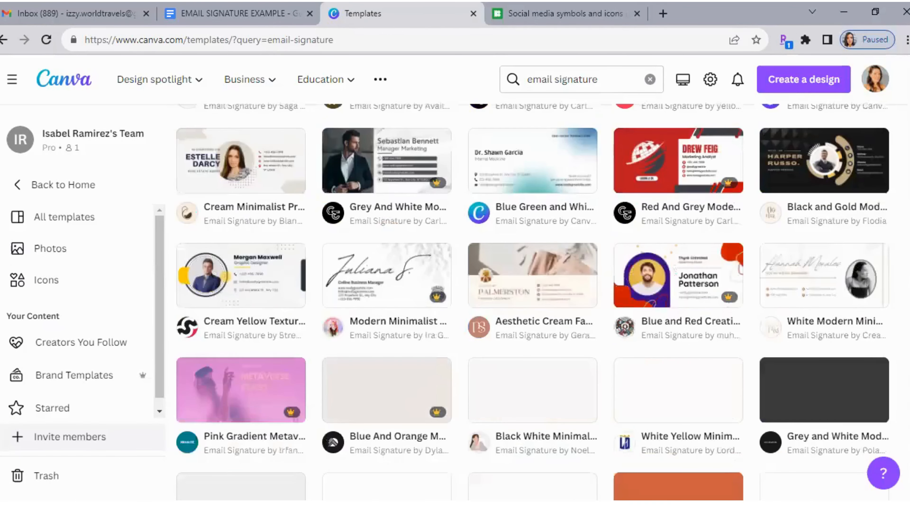
pyautogui.scroll(-3, 533, 304)
pyautogui.scroll(-2, 533, 305)
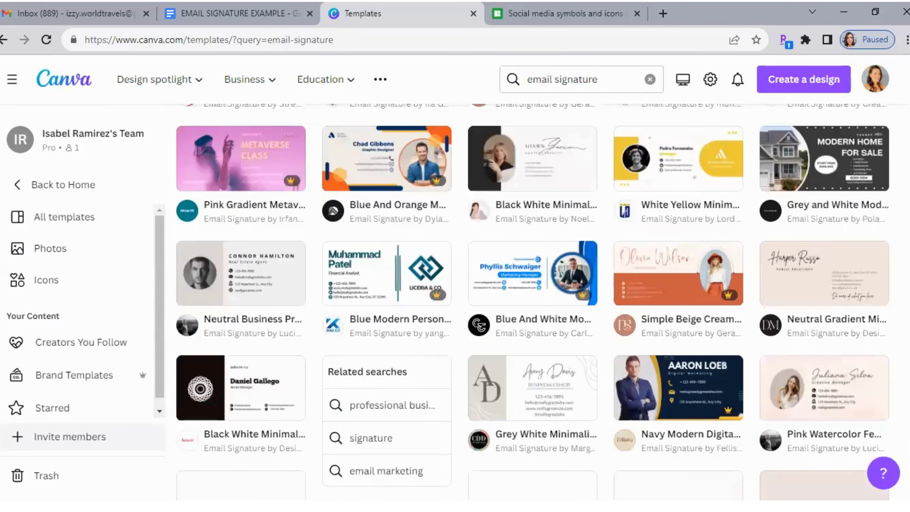
pyautogui.scroll(-1, 532, 305)
pyautogui.scroll(-1, 532, 305)
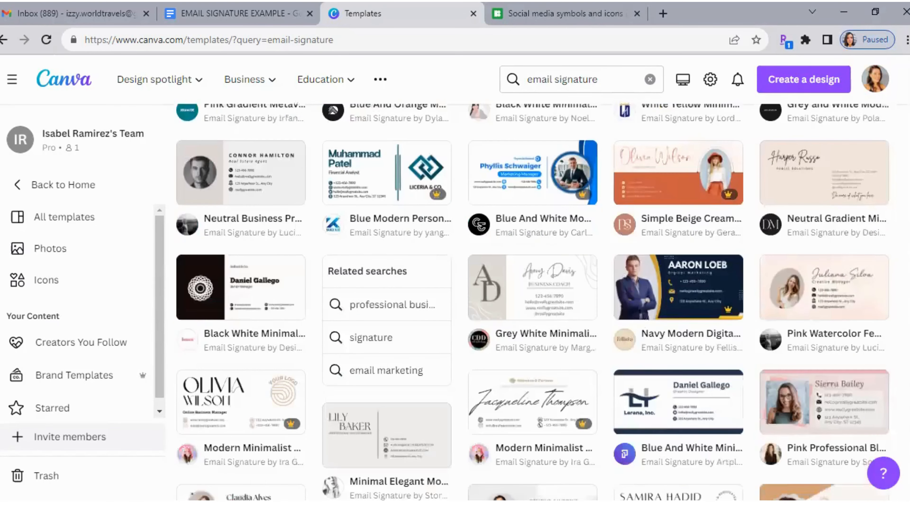
pyautogui.scroll(3, 533, 305)
pyautogui.scroll(4, 533, 305)
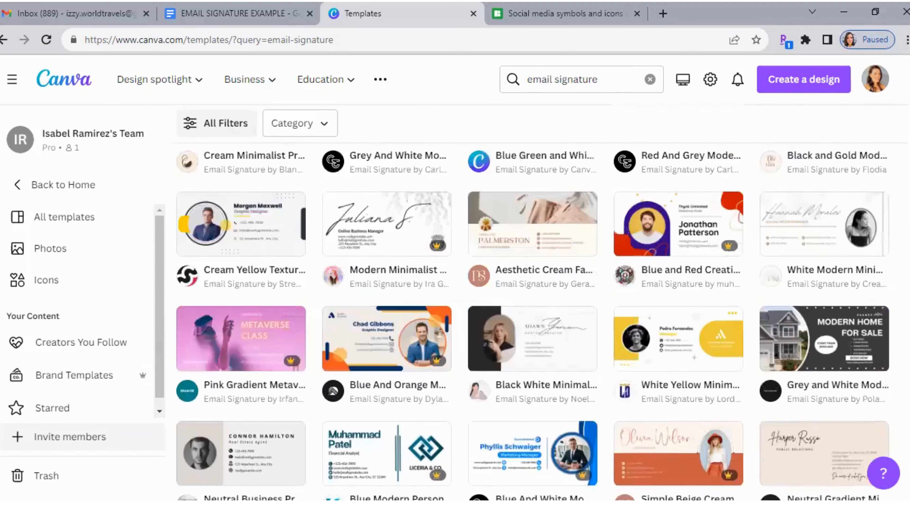
pyautogui.scroll(1, 533, 305)
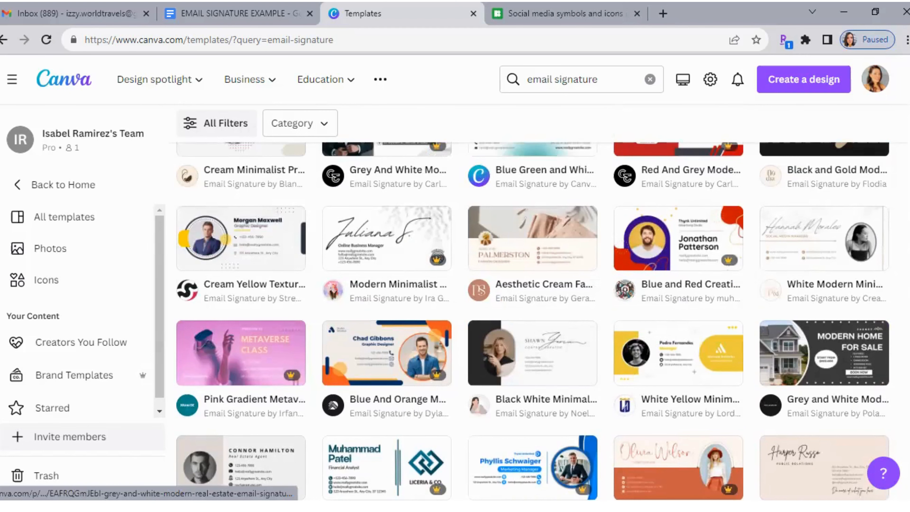
pyautogui.scroll(-5, 824, 353)
pyautogui.scroll(-1, 532, 302)
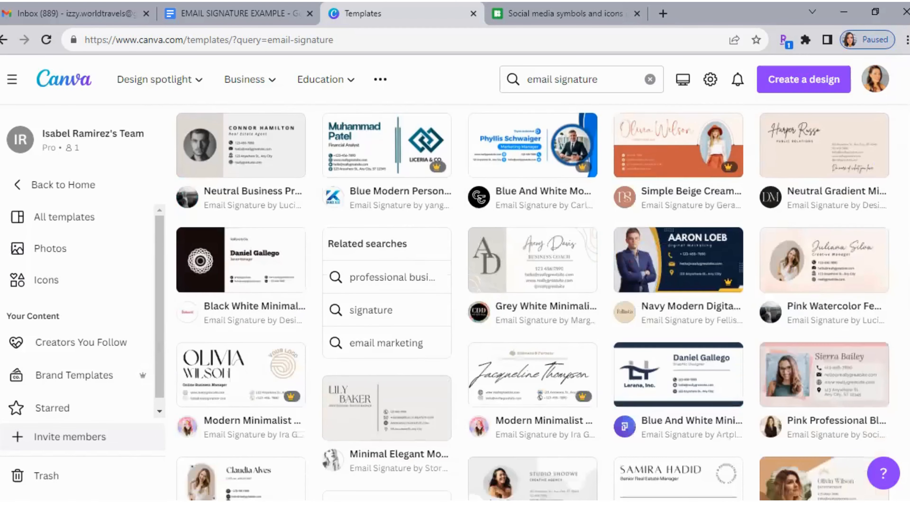
pyautogui.scroll(-3, 532, 303)
pyautogui.scroll(-5, 533, 303)
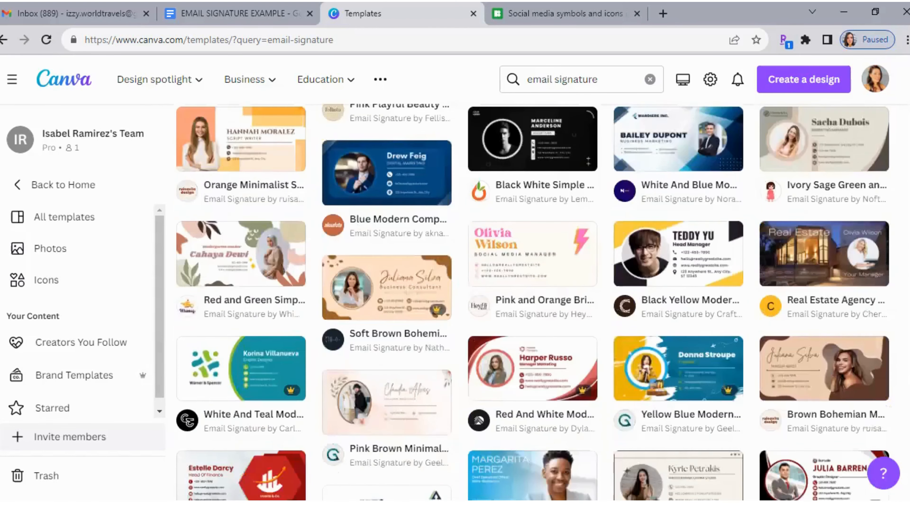
pyautogui.scroll(2, 860, 290)
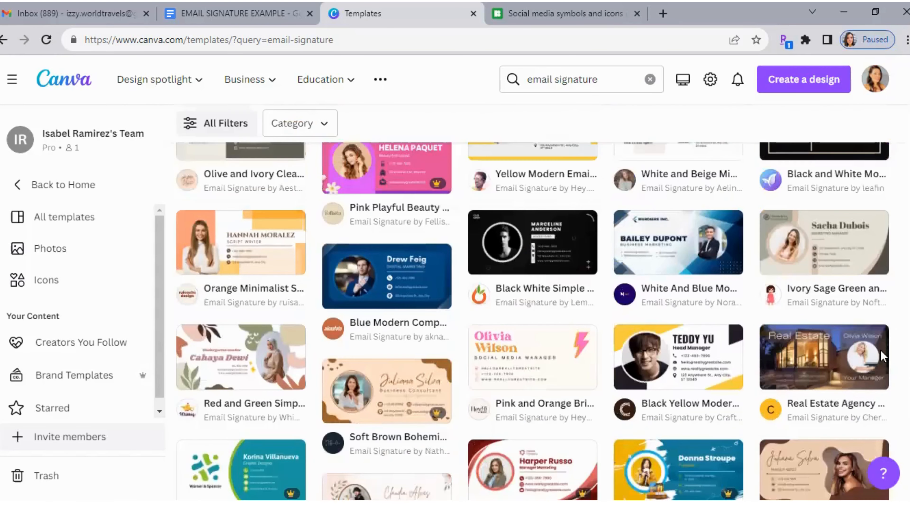
pyautogui.scroll(1, 860, 290)
pyautogui.click(860, 290)
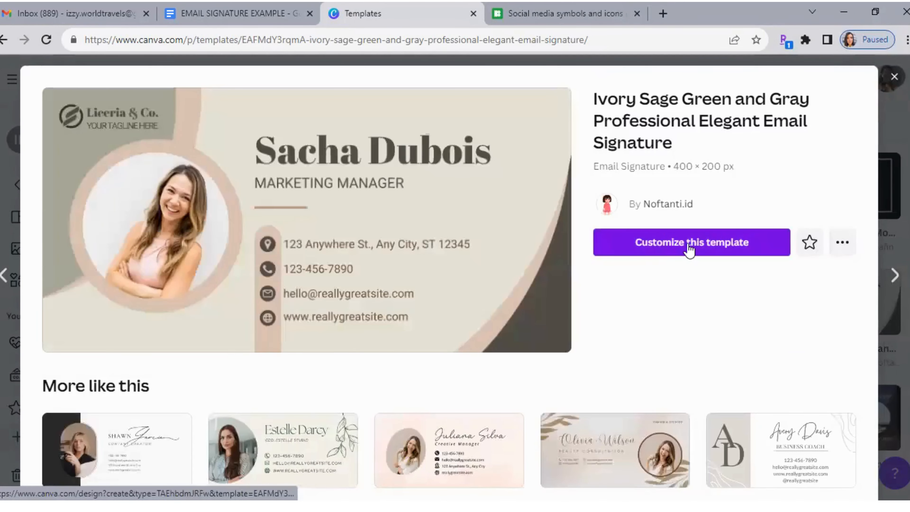
# Step: Open the Ivory Sage Green template in the editor as an editable copy via Customize this template
pyautogui.click(699, 249)
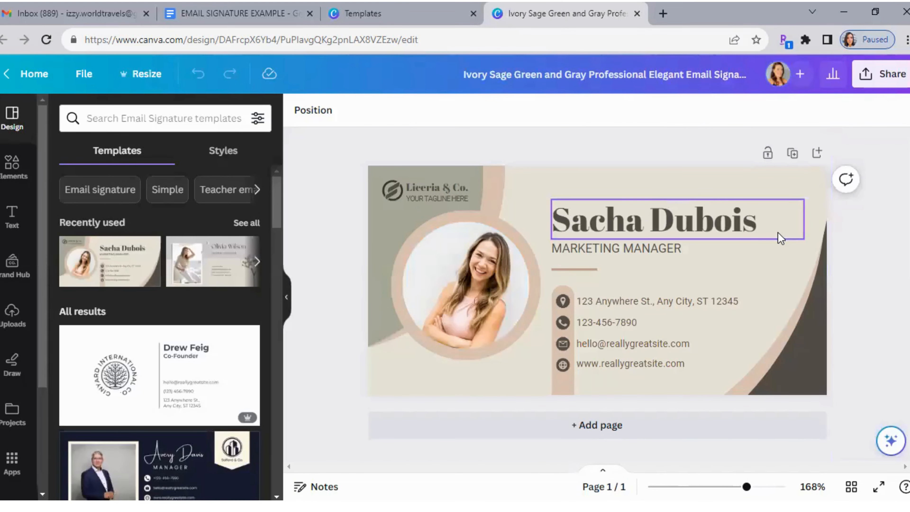
# Step: Replace the sample name with the user's first name only and narrow the text box to fit
pyautogui.doubleClick(753, 227)
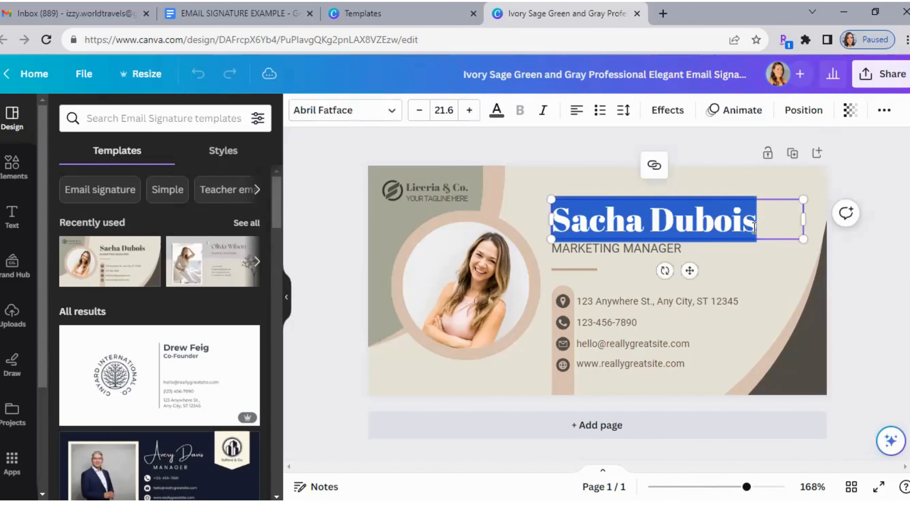
pyautogui.write('IZ')
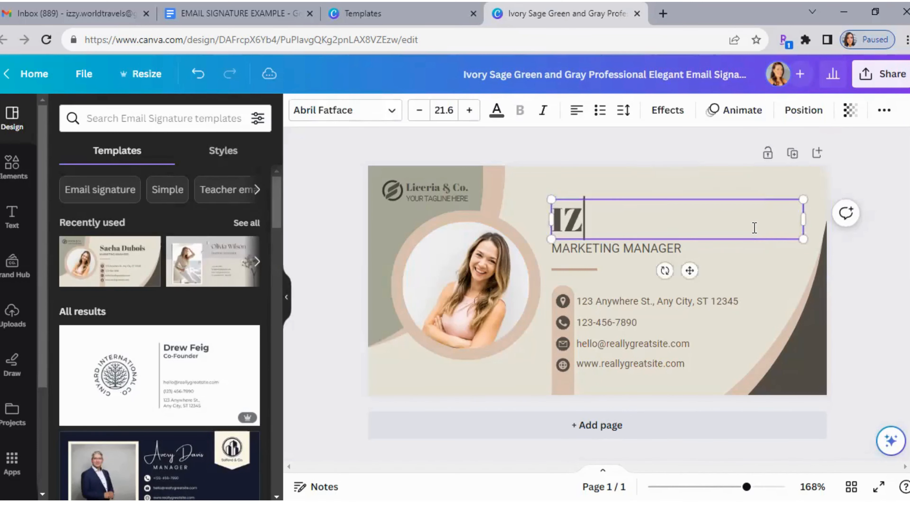
pyautogui.write('ZY RAMIREZ')
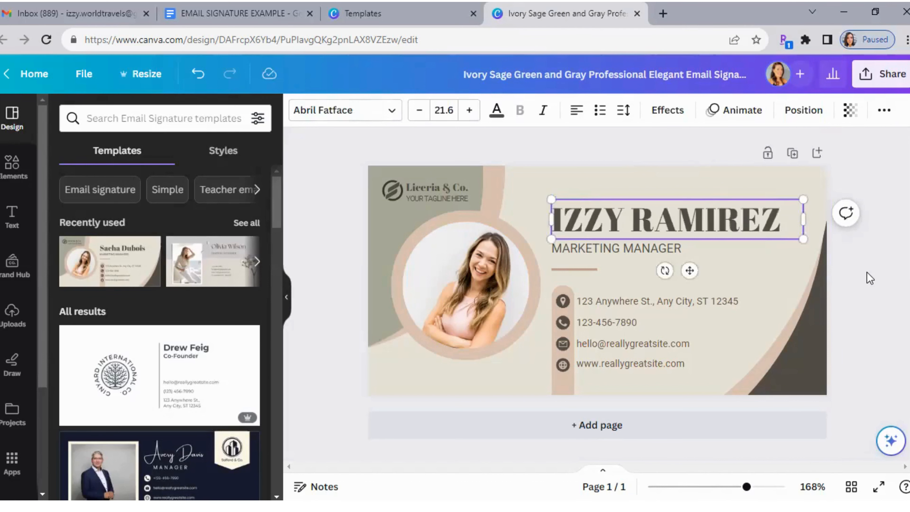
pyautogui.click(867, 273)
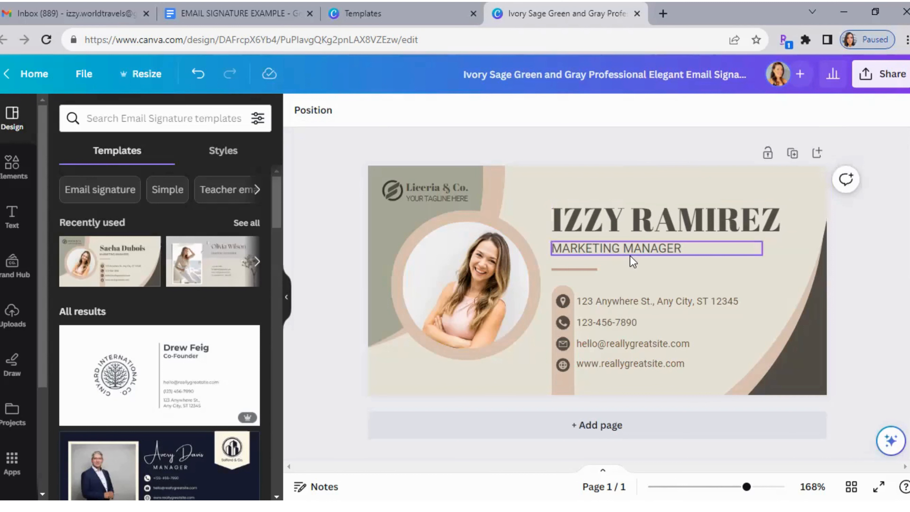
pyautogui.click(669, 221)
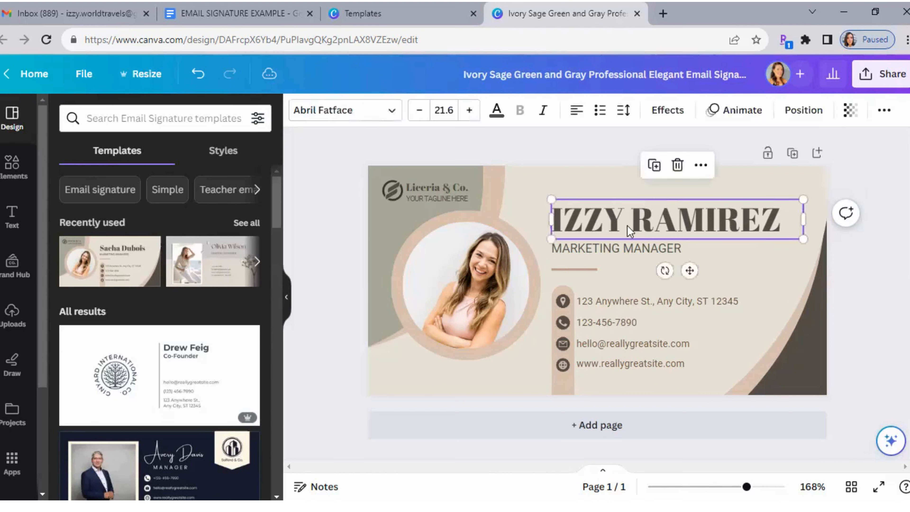
pyautogui.doubleClick(777, 217)
pyautogui.press('BackSpace')
pyautogui.press('BackSpace')
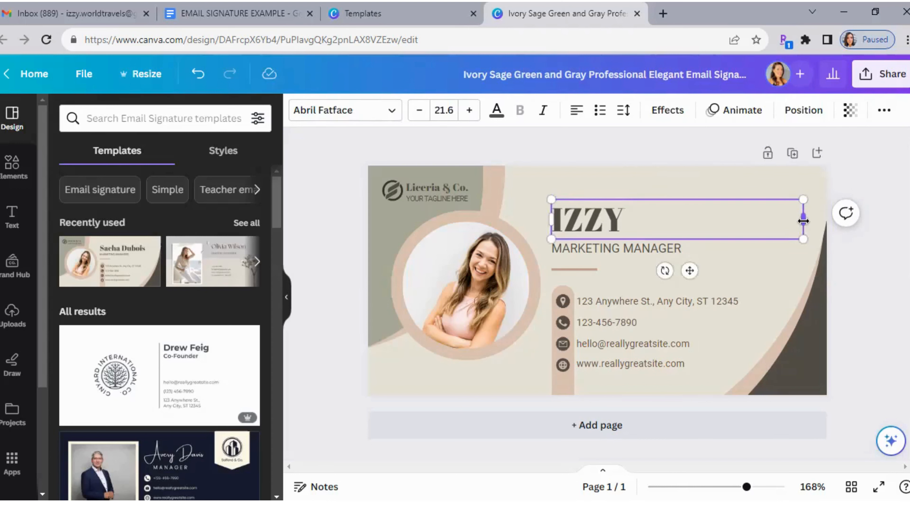
pyautogui.moveTo(804, 221); pyautogui.dragTo(626, 219)
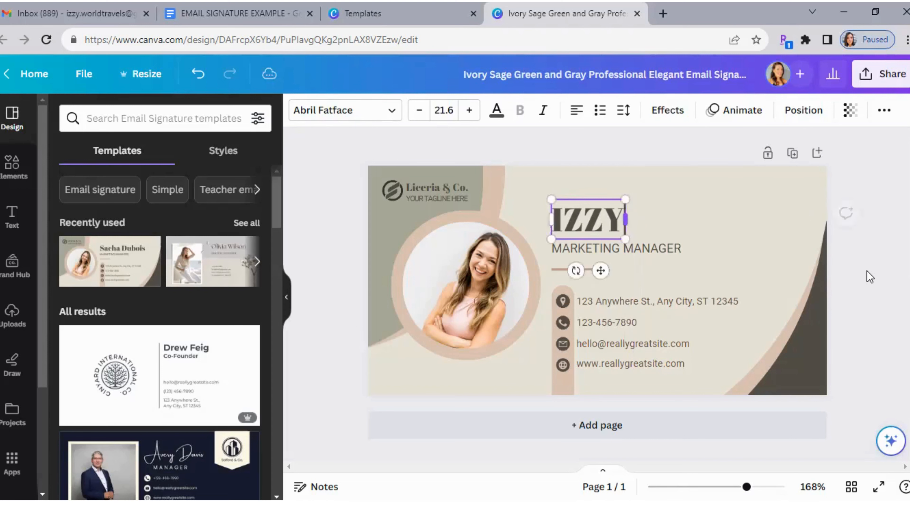
pyautogui.click(870, 277)
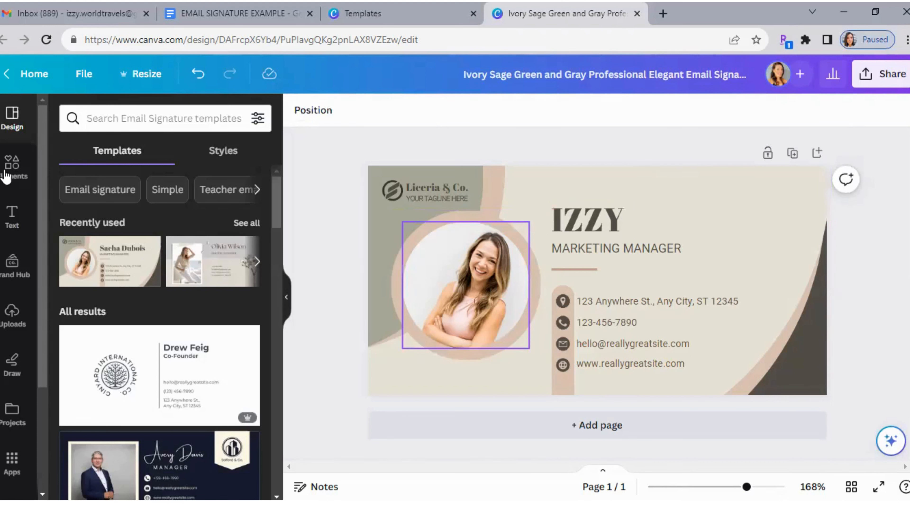
# Step: Add the surname as a new text element, sized down and placed beside the first name
pyautogui.click(10, 217)
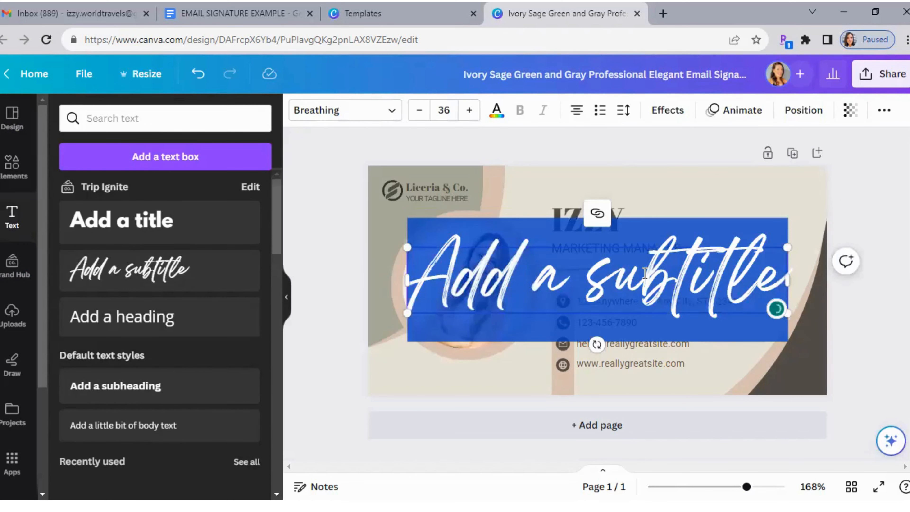
pyautogui.write('RAMUREZ')
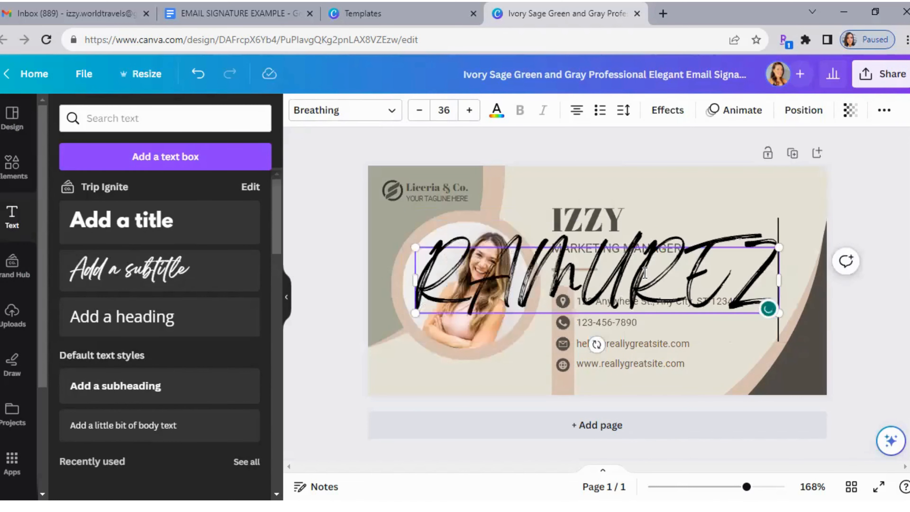
pyautogui.press('BackSpace')
pyautogui.press('BackSpace')
pyautogui.press('BackSpace')
pyautogui.press('BackSpace')
pyautogui.press('BackSpace')
pyautogui.press('BackSpace')
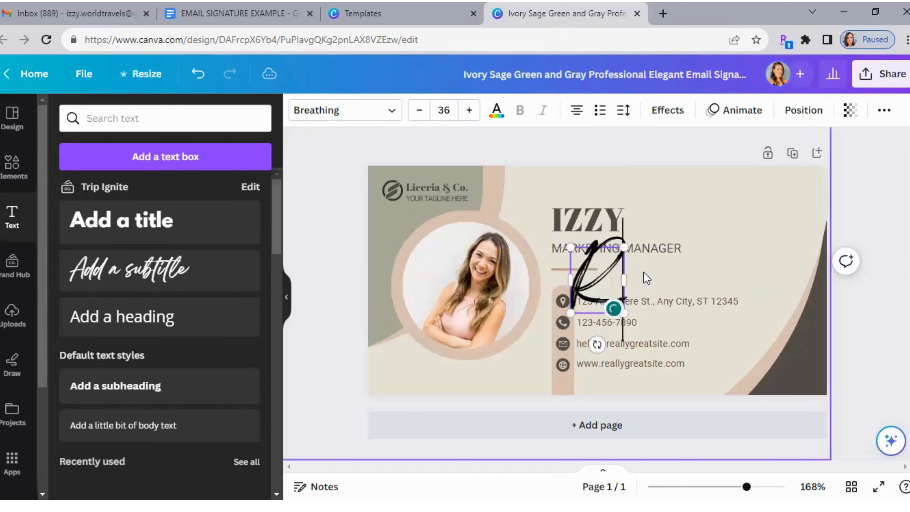
pyautogui.write('AM')
pyautogui.press('BackSpace')
pyautogui.press('BackSpace')
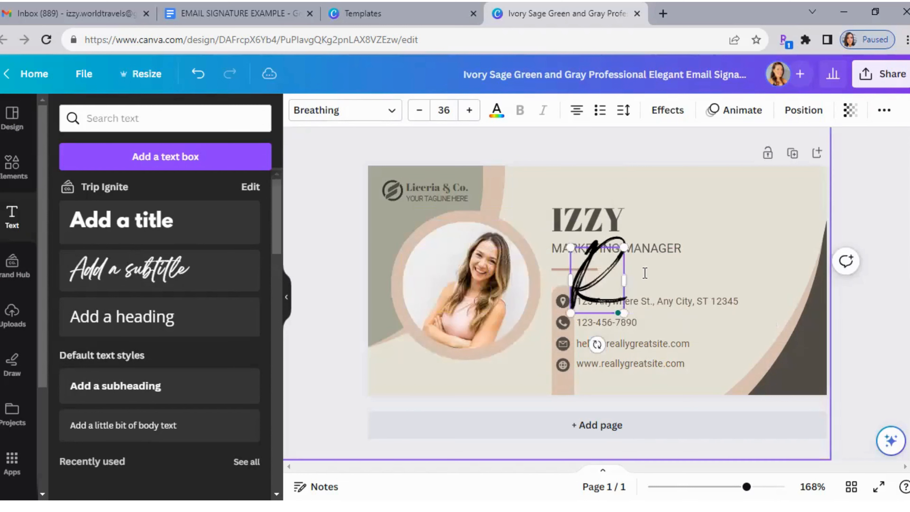
pyautogui.write('amirez')
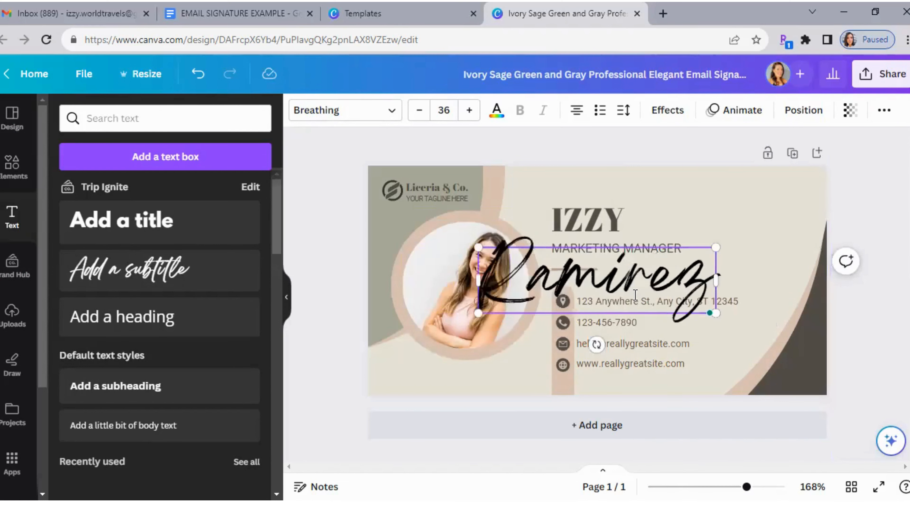
pyautogui.press('Escape')
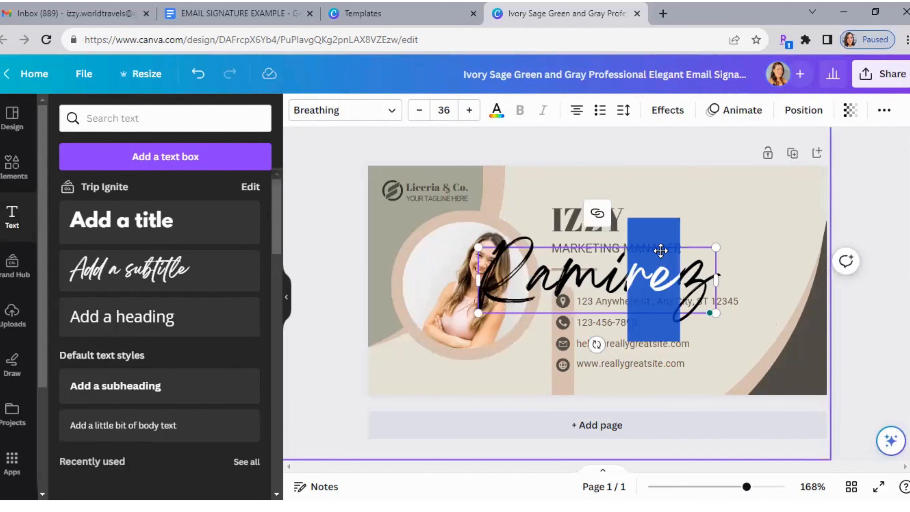
pyautogui.moveTo(661, 251); pyautogui.dragTo(772, 216)
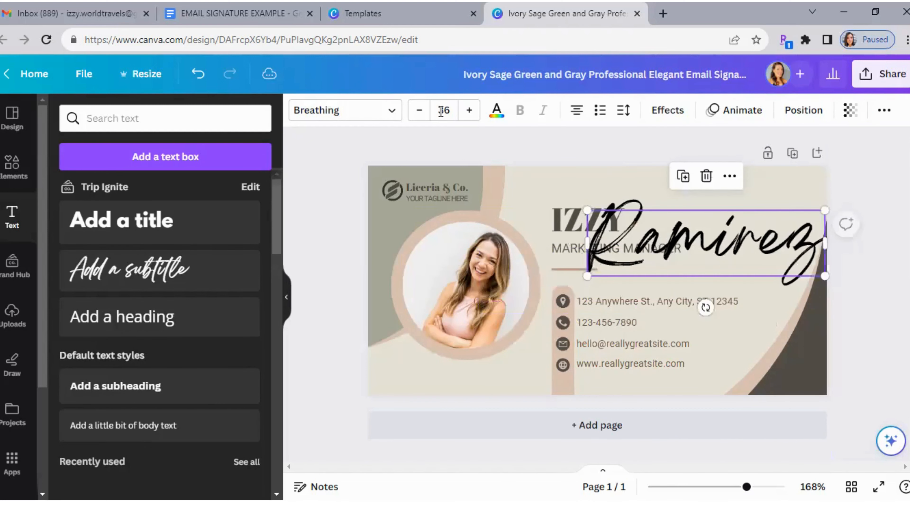
pyautogui.click(419, 113)
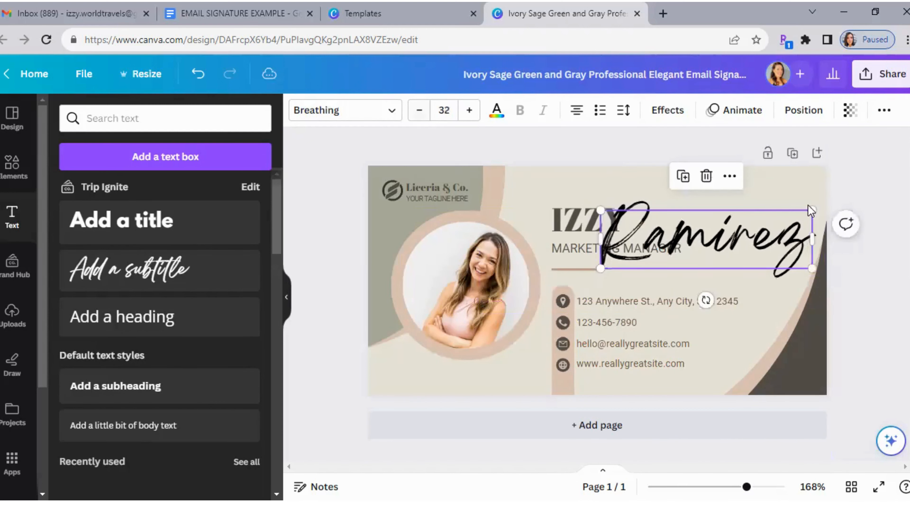
pyautogui.moveTo(787, 214); pyautogui.dragTo(781, 183)
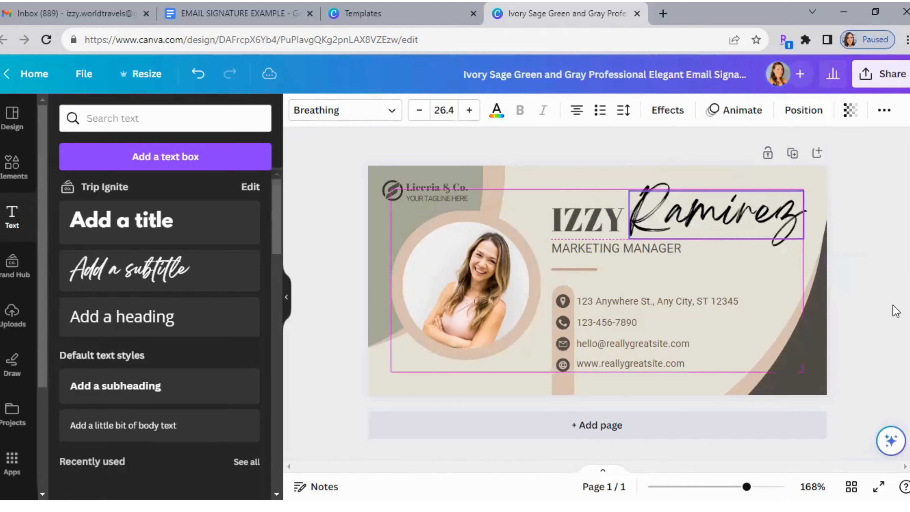
pyautogui.moveTo(715, 223); pyautogui.dragTo(723, 218)
pyautogui.moveTo(812, 194); pyautogui.dragTo(791, 199)
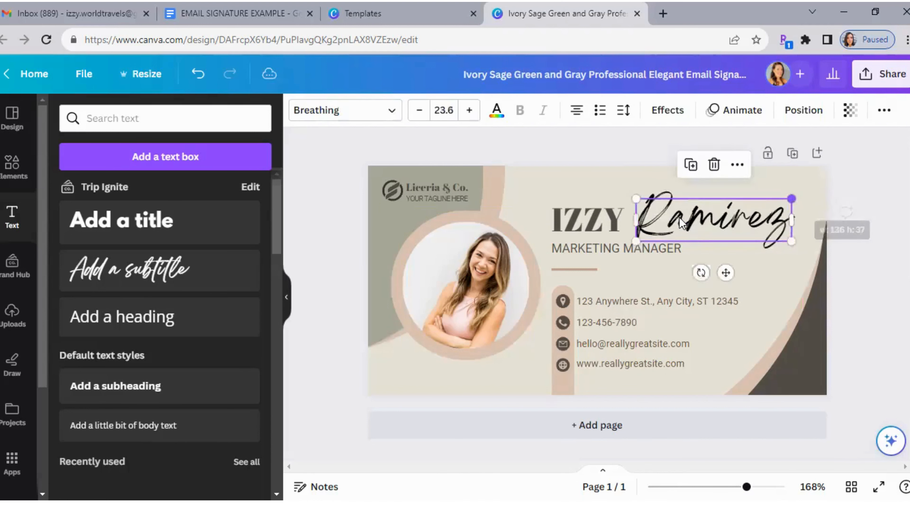
pyautogui.moveTo(676, 219); pyautogui.dragTo(673, 217)
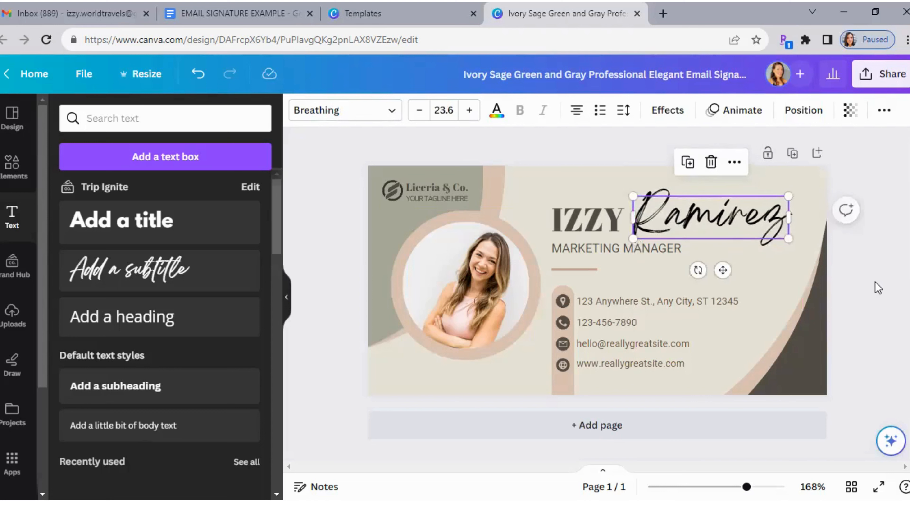
# Step: Set the surname in the Brittany font, enlarge it slightly and tuck it beside the first name
pyautogui.click(393, 115)
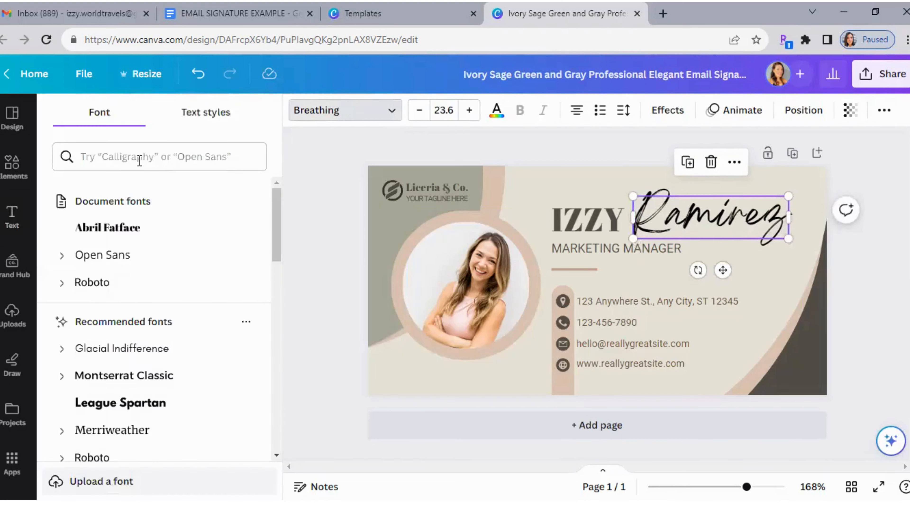
pyautogui.click(111, 162)
pyautogui.write('brut')
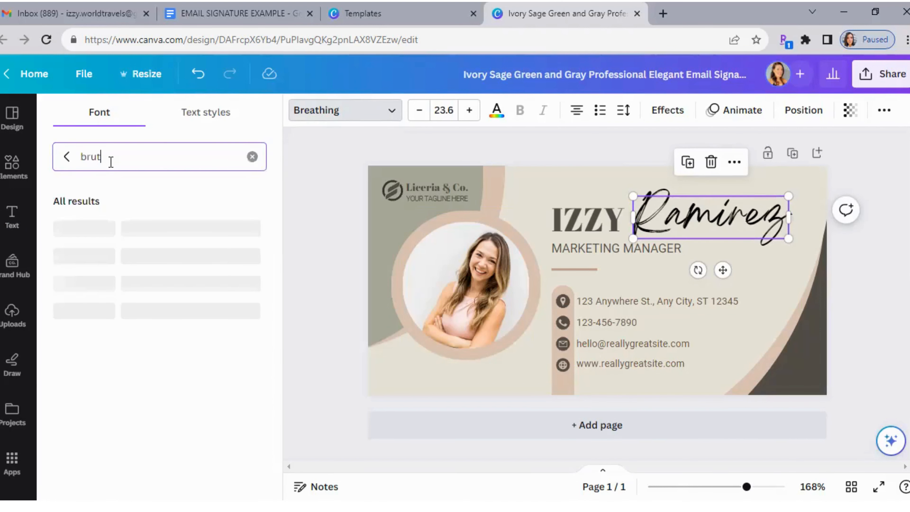
pyautogui.press('BackSpace')
pyautogui.press('BackSpace')
pyautogui.write('it')
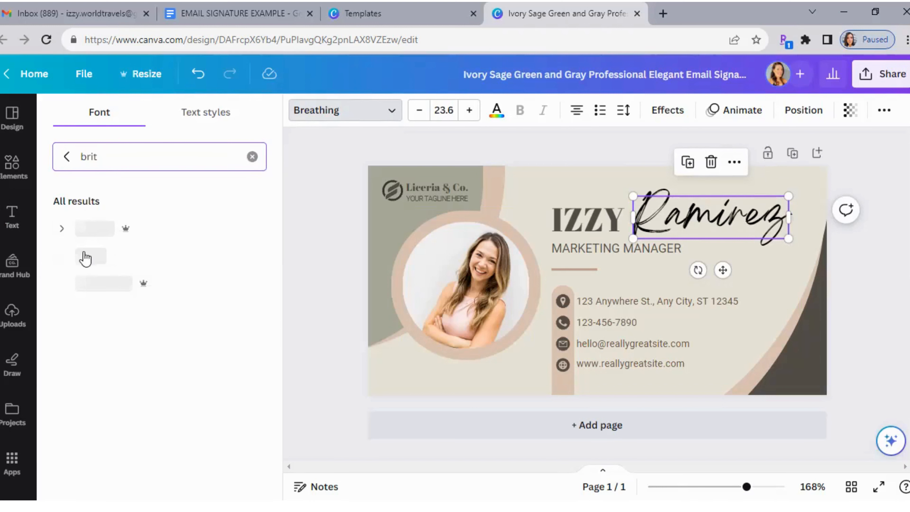
pyautogui.click(90, 265)
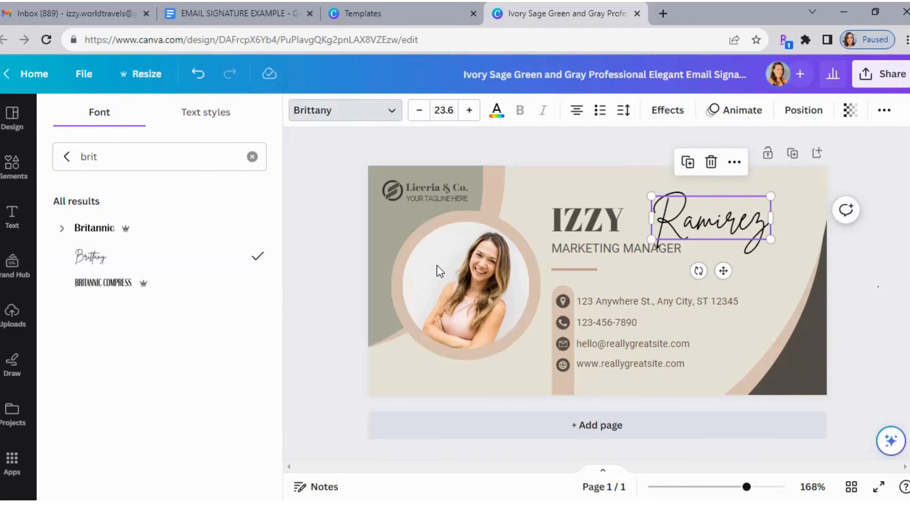
pyautogui.click(690, 239)
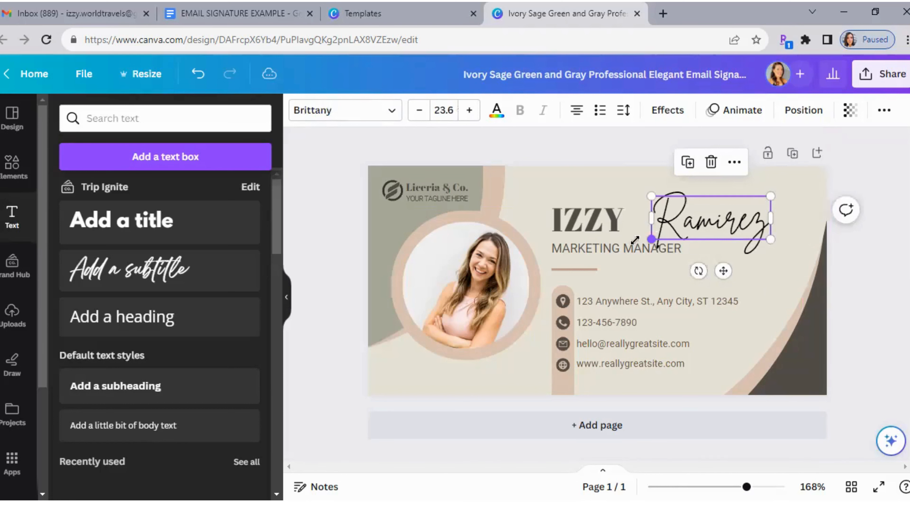
pyautogui.moveTo(635, 240); pyautogui.dragTo(633, 245)
pyautogui.moveTo(704, 231); pyautogui.dragTo(697, 225)
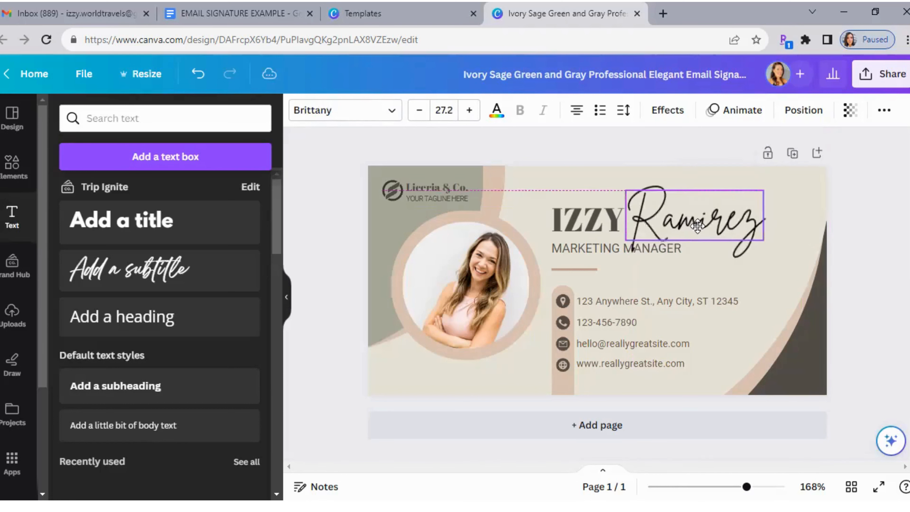
pyautogui.click(888, 309)
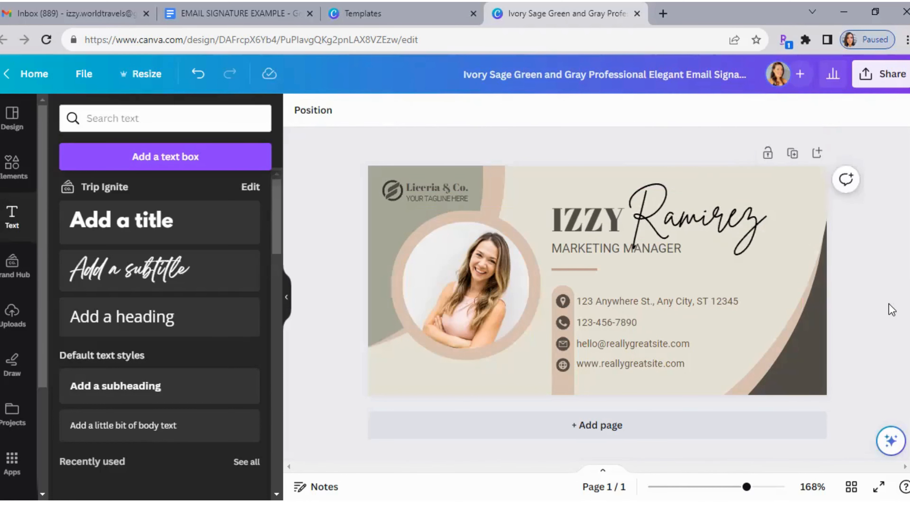
# Step: Change the job title from MARKETING MANAGER to TRAVEL AGENT SPECIALIST
pyautogui.doubleClick(598, 252)
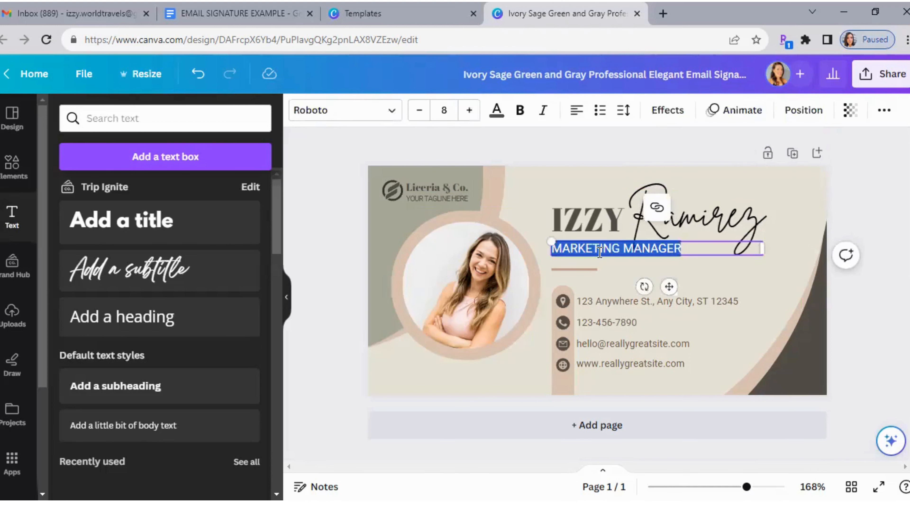
pyautogui.press('BackSpace')
pyautogui.write('TRAVEL')
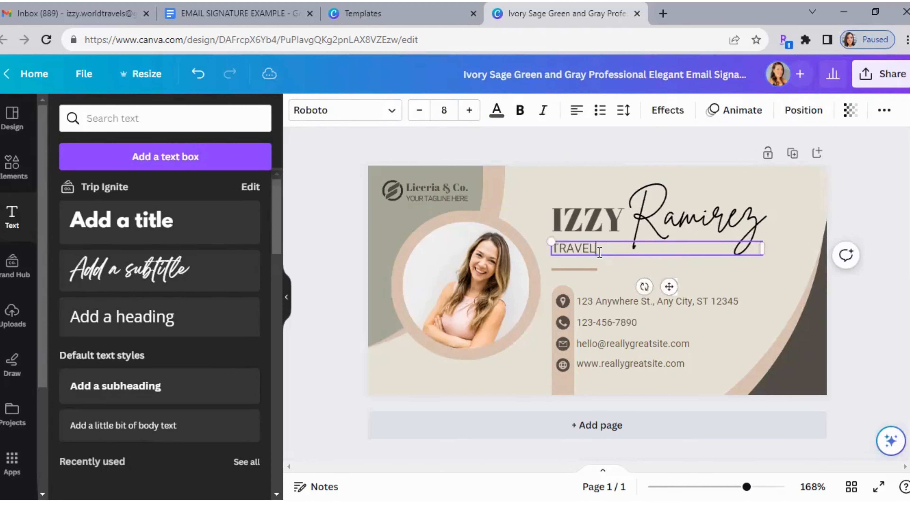
pyautogui.write(' AGENT SPECI')
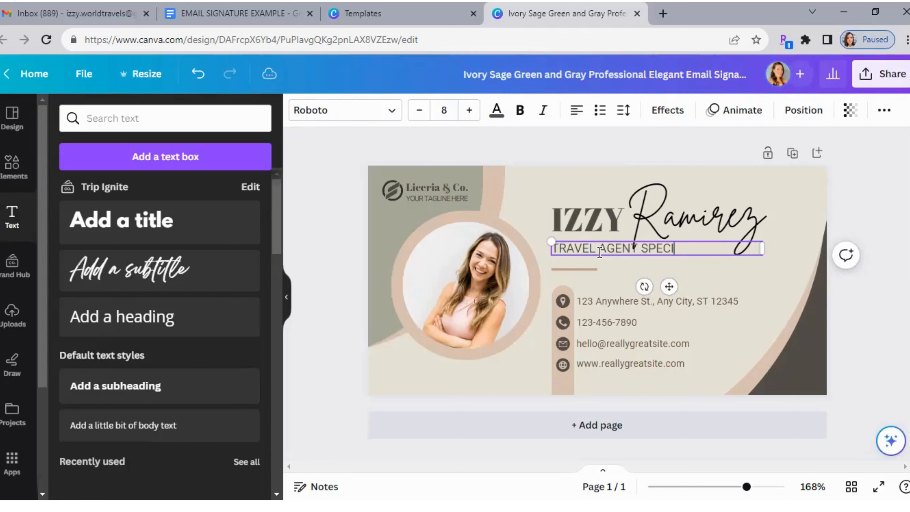
pyautogui.write('ALIST')
pyautogui.click(875, 379)
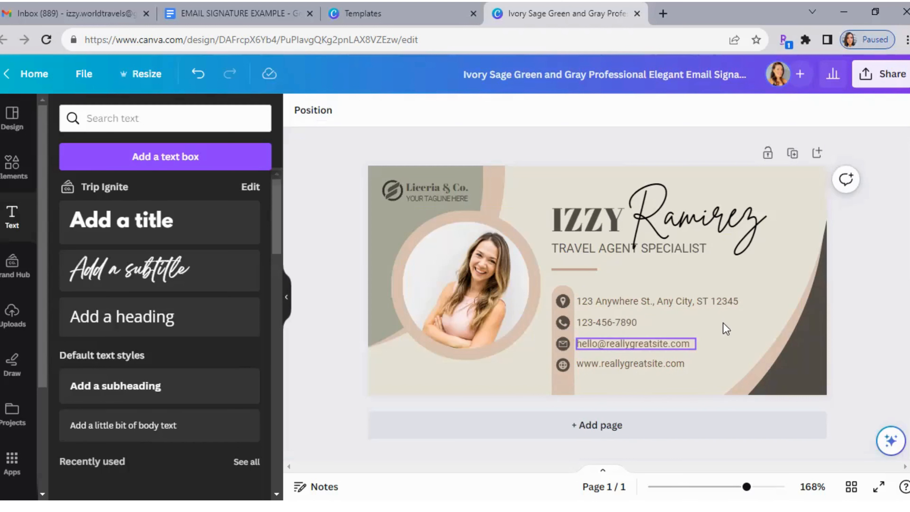
# Step: Delete the address line and its location pin icon
pyautogui.click(714, 302)
pyautogui.press('Delete')
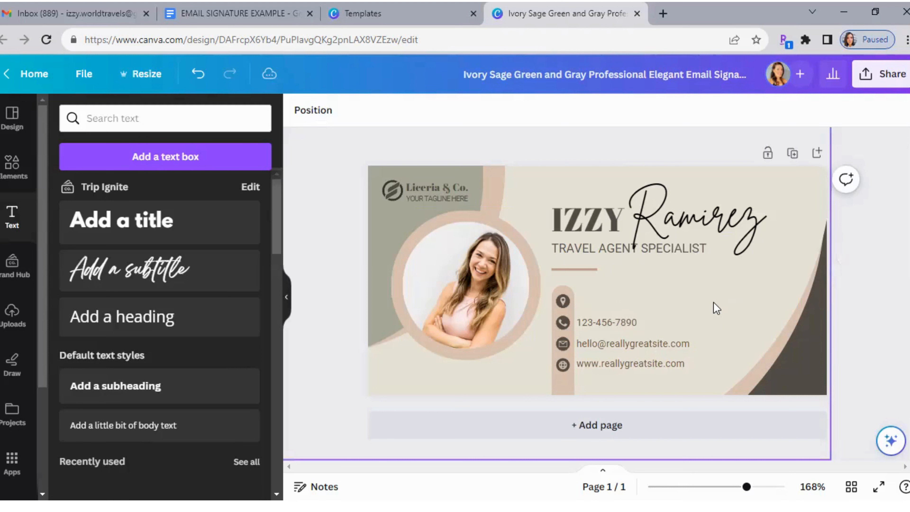
pyautogui.click(563, 301)
pyautogui.press('Delete')
pyautogui.moveTo(701, 370); pyautogui.dragTo(621, 329)
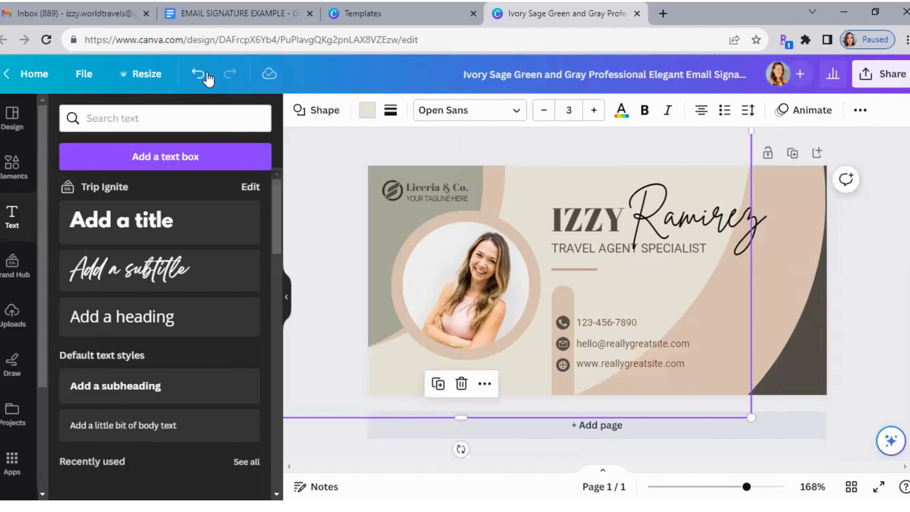
pyautogui.click(199, 74)
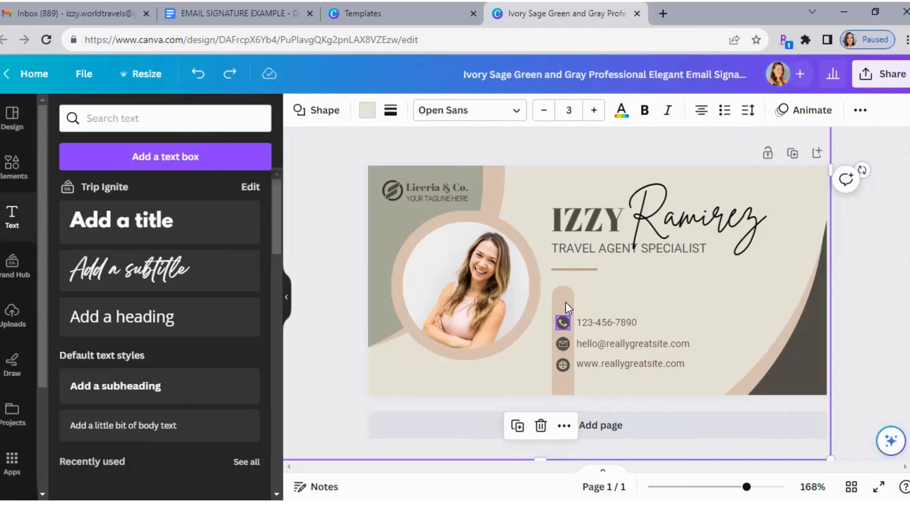
# Step: Shift the phone and email icons and their text up to fill the gap
pyautogui.moveTo(565, 323); pyautogui.dragTo(566, 306)
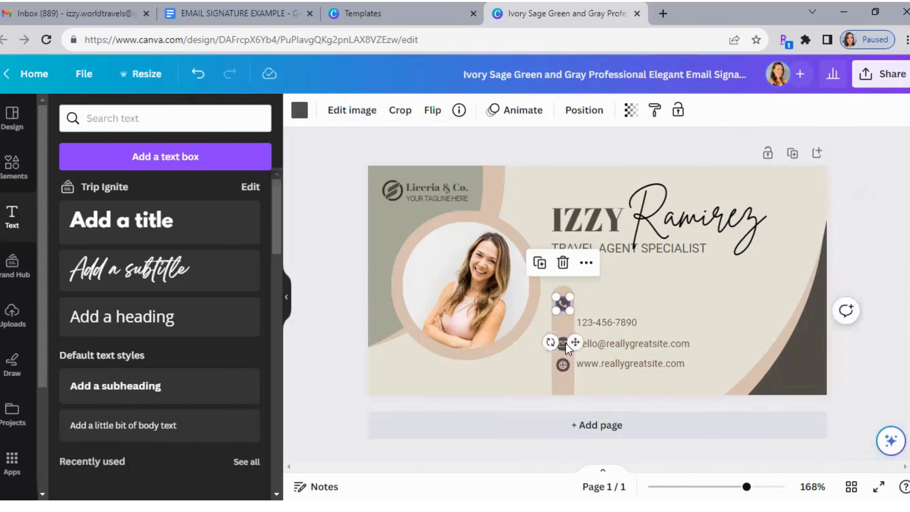
pyautogui.moveTo(564, 341); pyautogui.dragTo(564, 337)
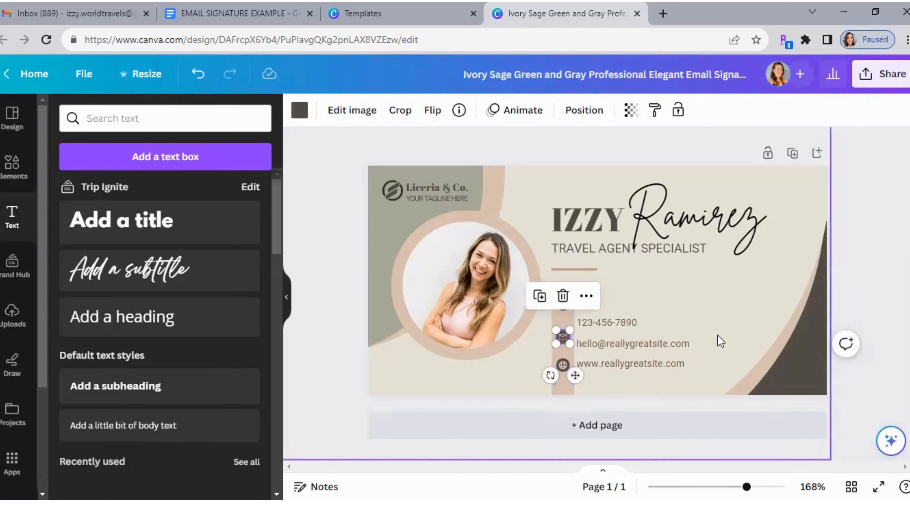
pyautogui.click(562, 368)
pyautogui.click(562, 366)
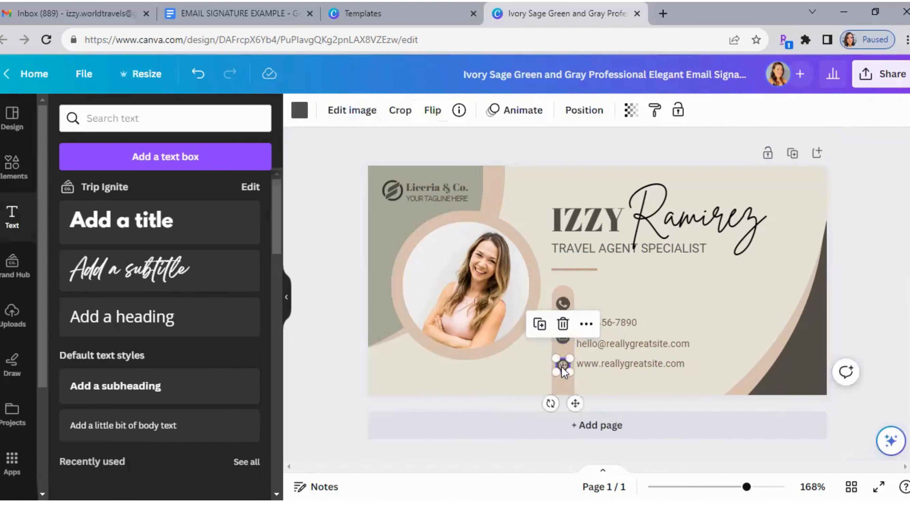
pyautogui.click(622, 321)
pyautogui.moveTo(622, 319); pyautogui.dragTo(622, 303)
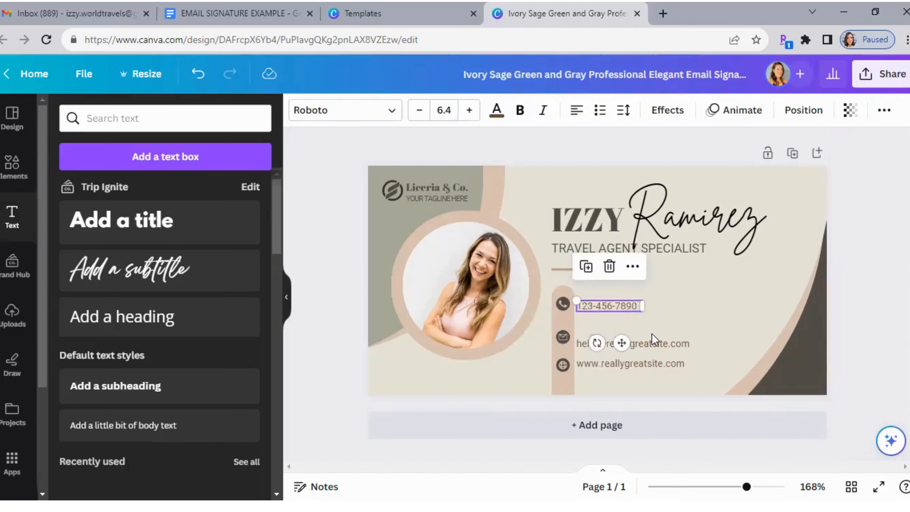
pyautogui.moveTo(652, 340); pyautogui.dragTo(653, 333)
pyautogui.keyDown('shift'); pyautogui.click(659, 362); pyautogui.keyUp('shift')
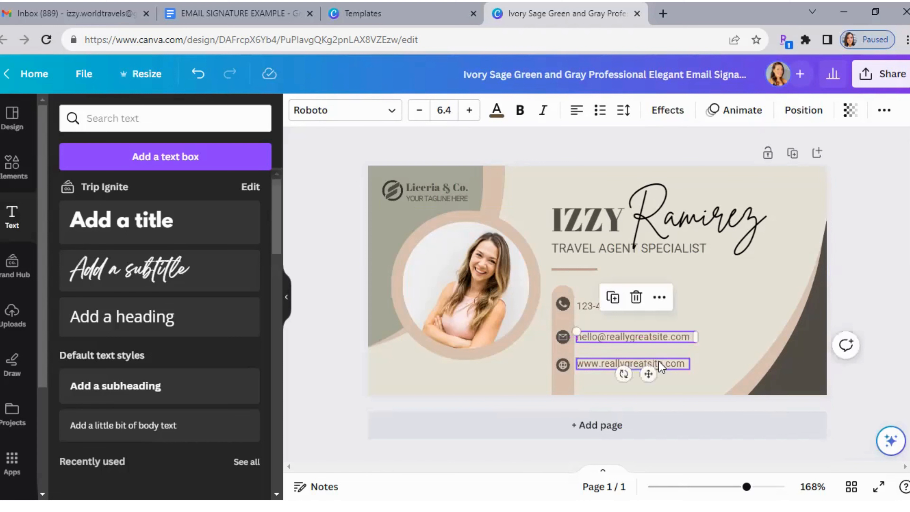
pyautogui.click(711, 353)
# Step: Set the phone number to size 8.4 and widen it onto one line
pyautogui.click(594, 306)
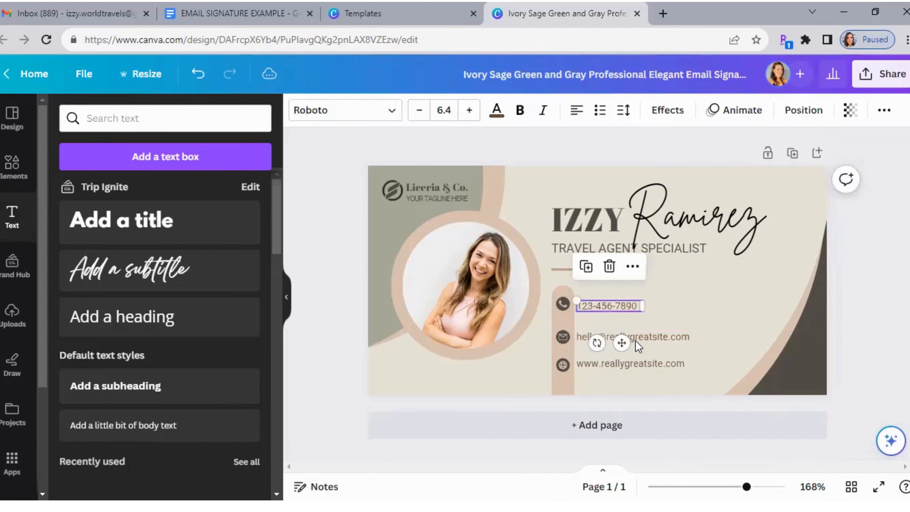
pyautogui.click(469, 110)
pyautogui.click(469, 110)
pyautogui.click(469, 110)
pyautogui.click(469, 110)
pyautogui.click(469, 110)
pyautogui.click(469, 110)
pyautogui.click(469, 110)
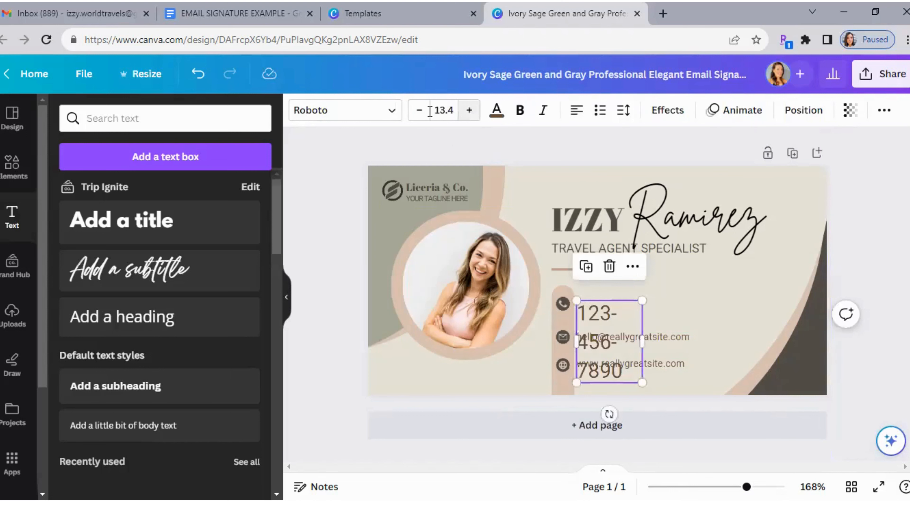
pyautogui.click(418, 111)
pyautogui.click(418, 110)
pyautogui.click(418, 111)
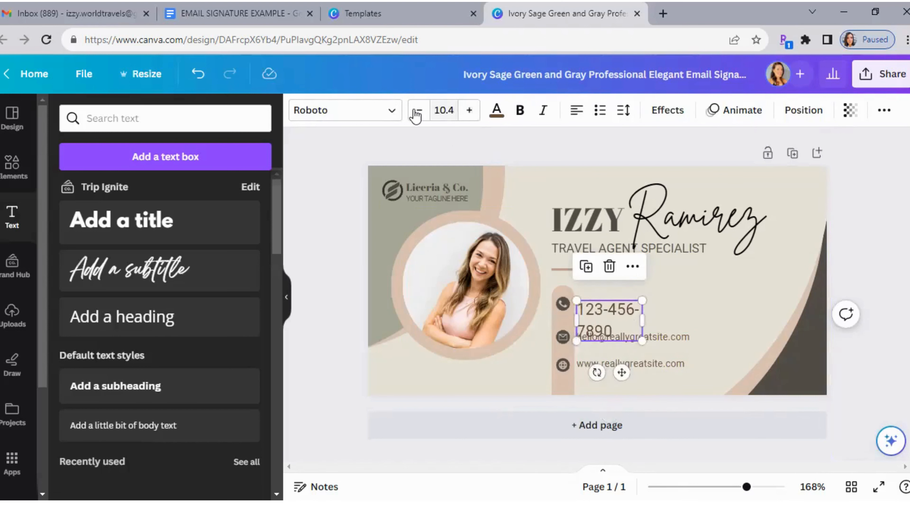
pyautogui.click(418, 111)
pyautogui.click(417, 111)
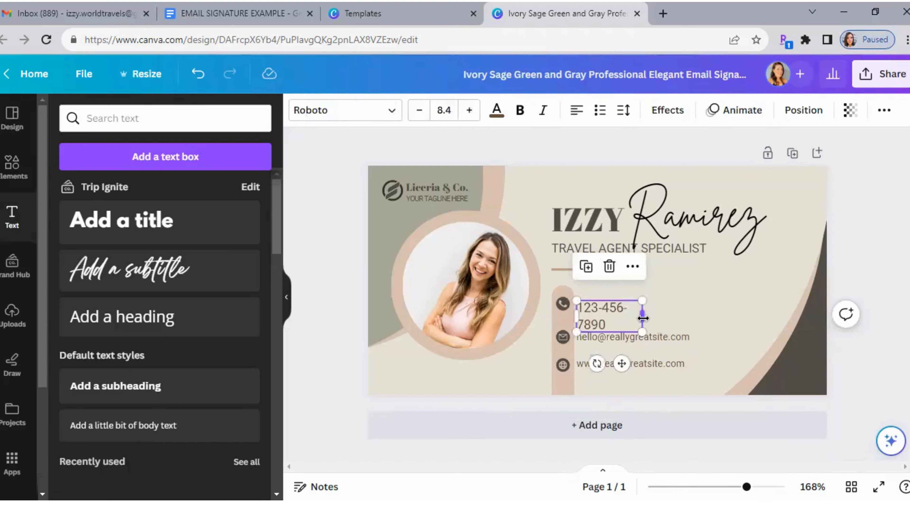
pyautogui.moveTo(644, 318); pyautogui.dragTo(685, 307)
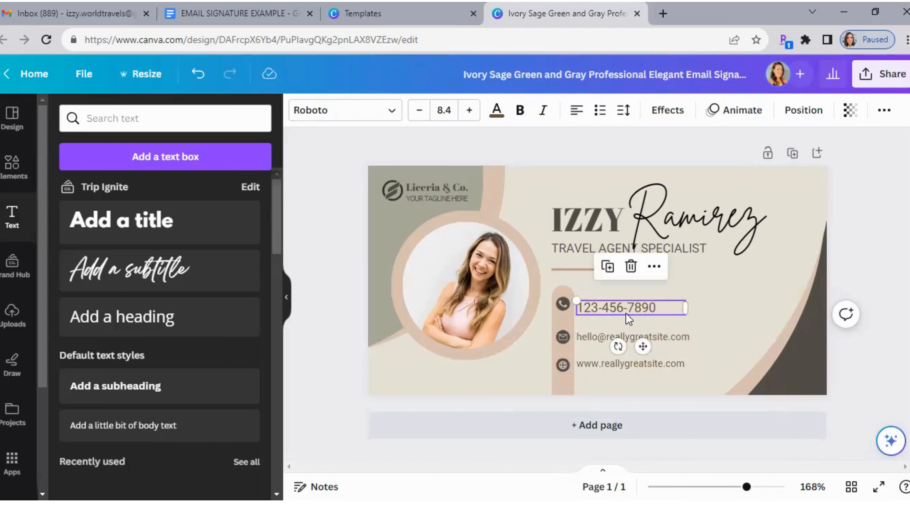
# Step: Set the email and website text to size 8.4 and widen both onto single lines
pyautogui.click(673, 336)
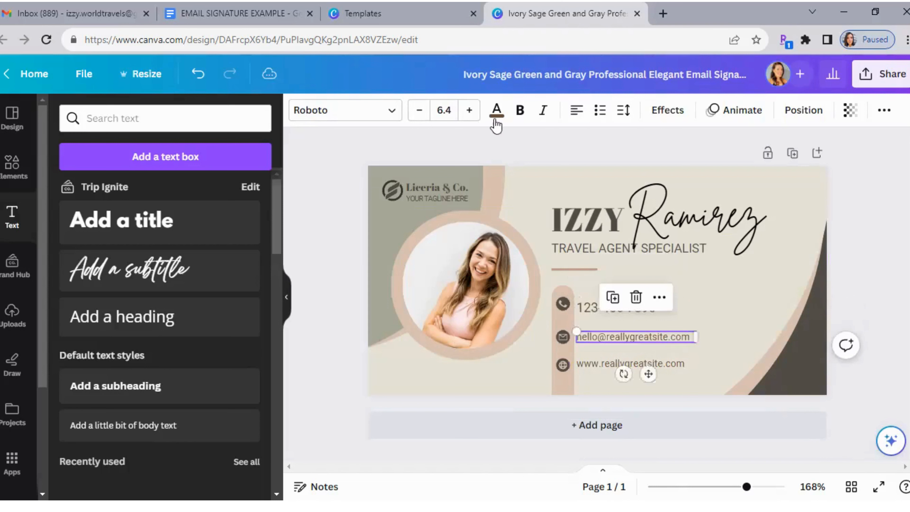
pyautogui.click(470, 111)
pyautogui.click(469, 111)
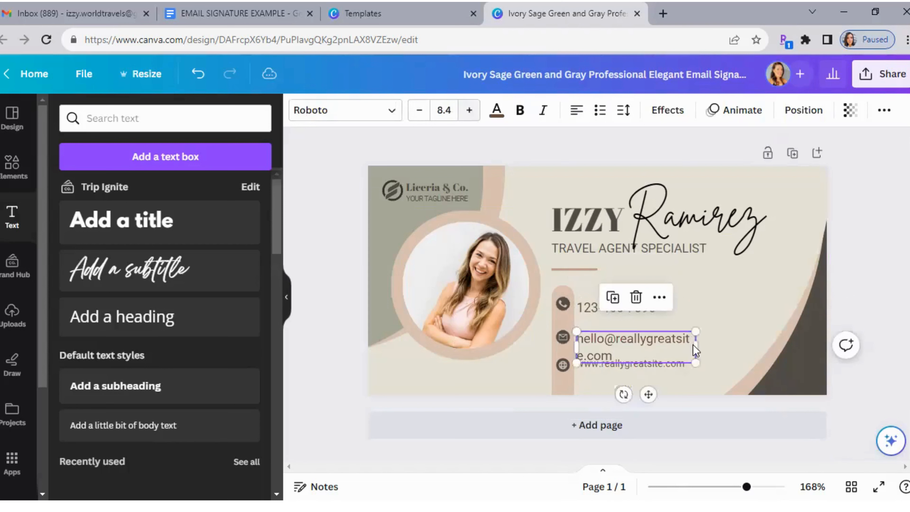
pyautogui.moveTo(699, 346); pyautogui.dragTo(734, 344)
pyautogui.click(603, 309)
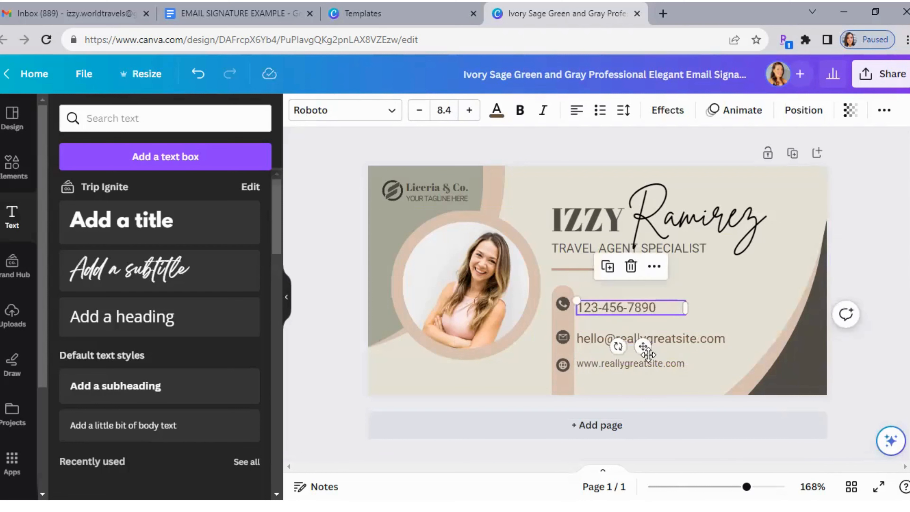
pyautogui.click(675, 343)
pyautogui.click(665, 366)
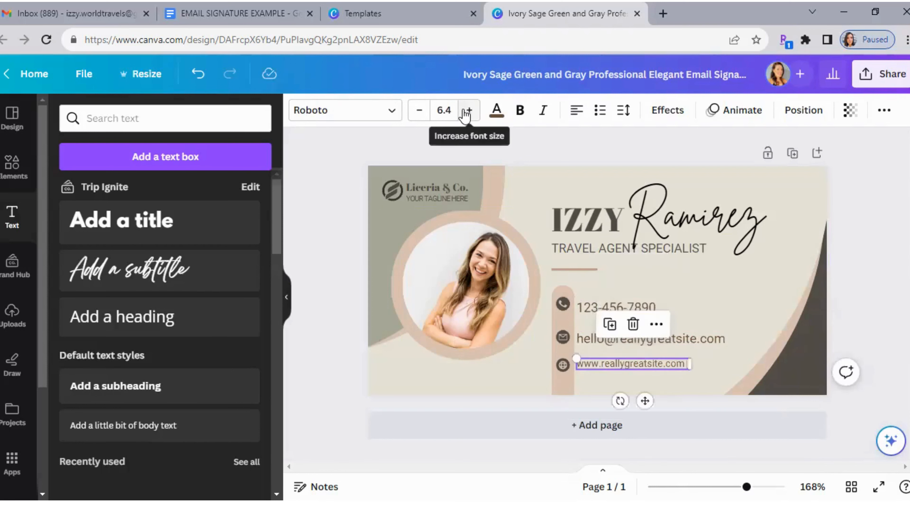
pyautogui.click(466, 111)
pyautogui.click(467, 112)
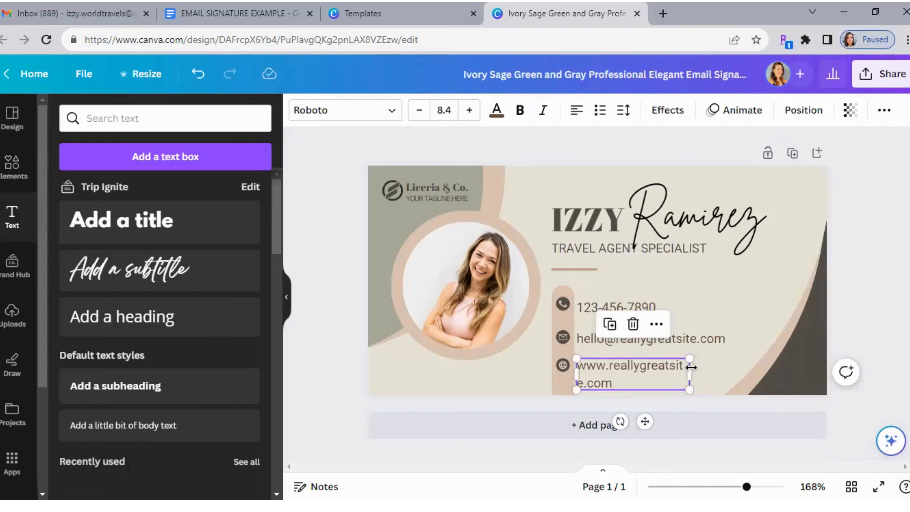
pyautogui.moveTo(717, 369); pyautogui.dragTo(728, 369)
pyautogui.click(906, 326)
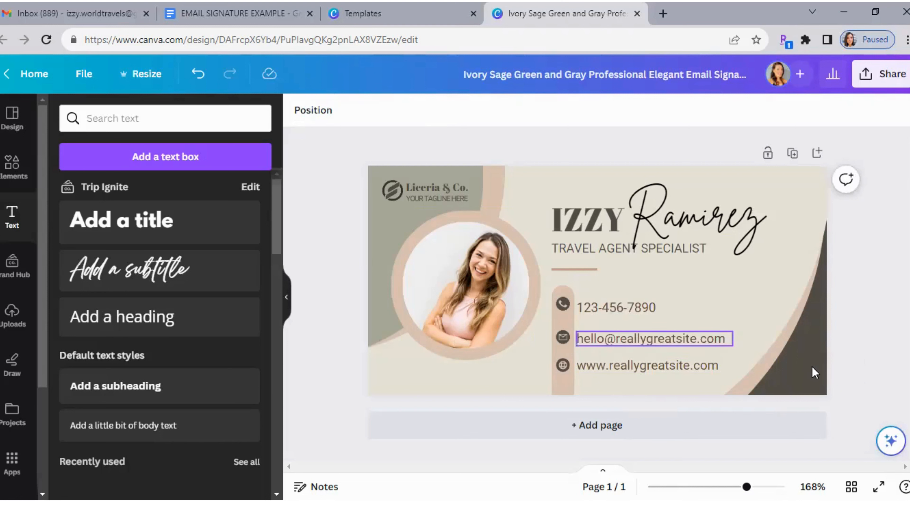
# Step: Make the card background light gray using the Trip Ignite brand colours
pyautogui.click(800, 376)
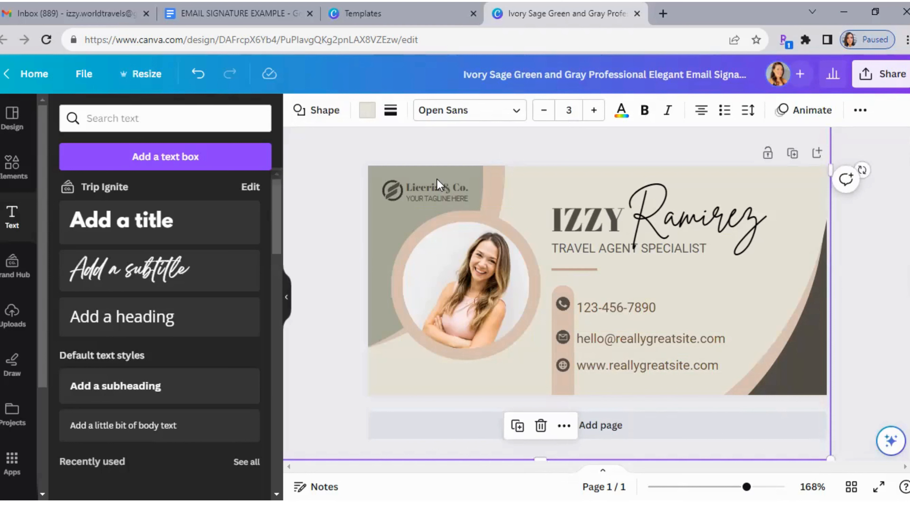
pyautogui.click(371, 236)
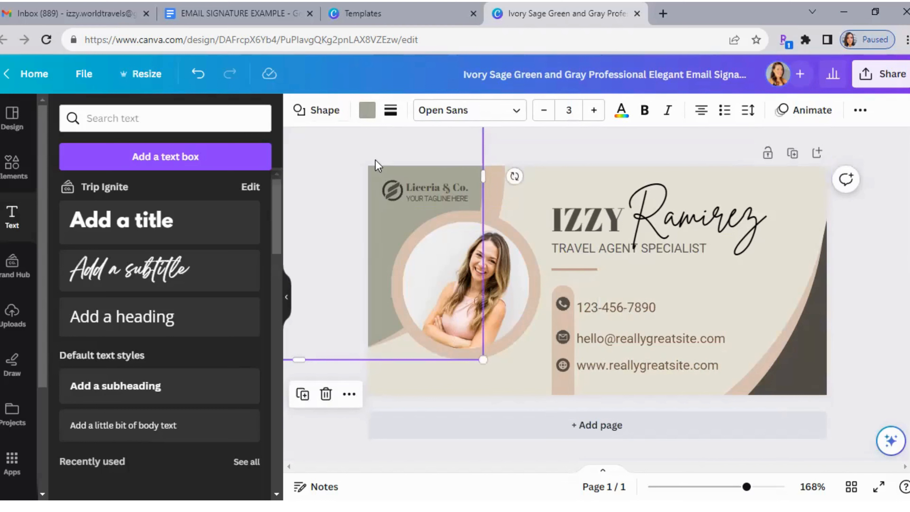
pyautogui.click(365, 115)
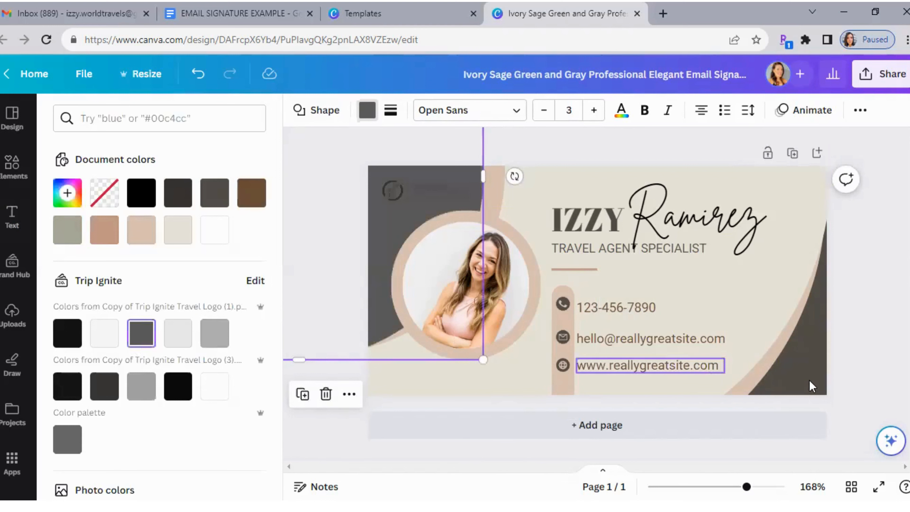
pyautogui.click(769, 369)
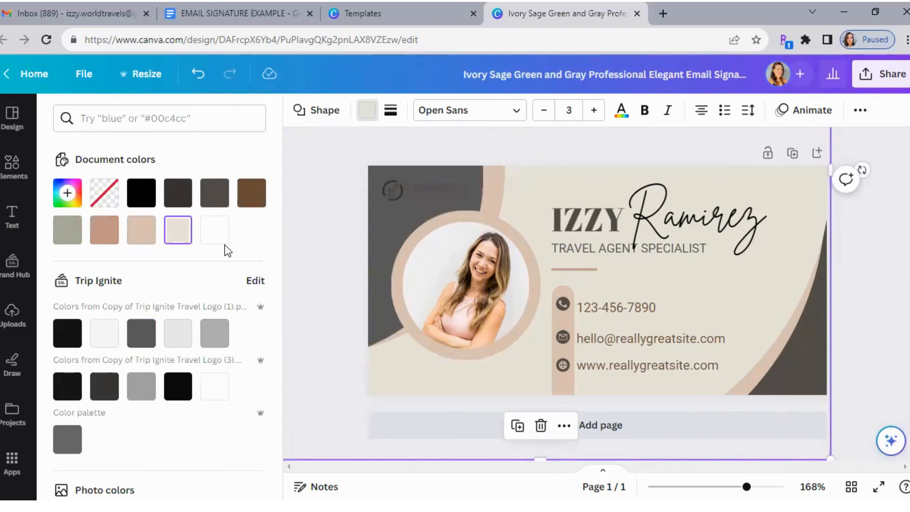
pyautogui.click(183, 336)
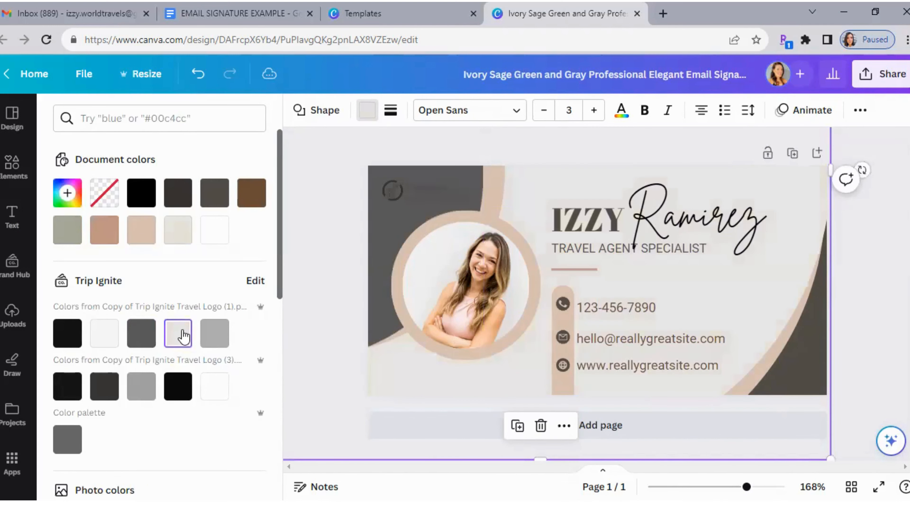
pyautogui.click(150, 389)
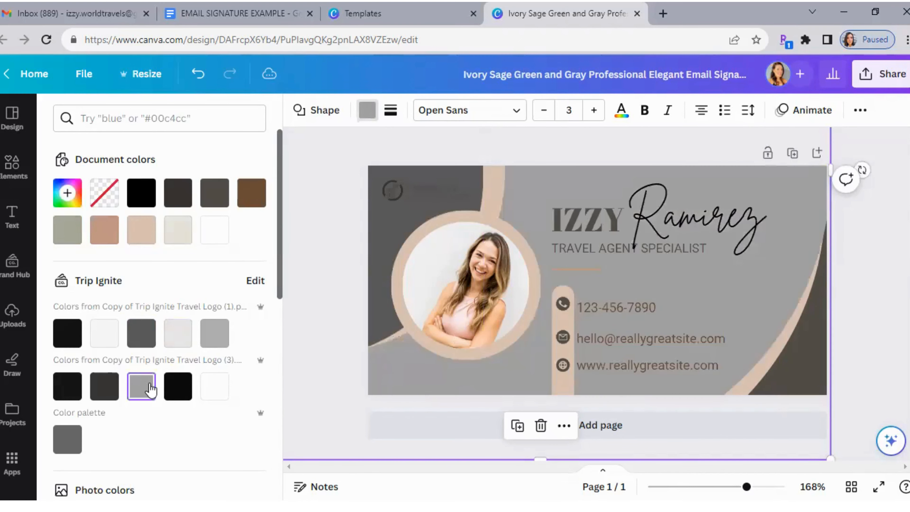
pyautogui.click(183, 341)
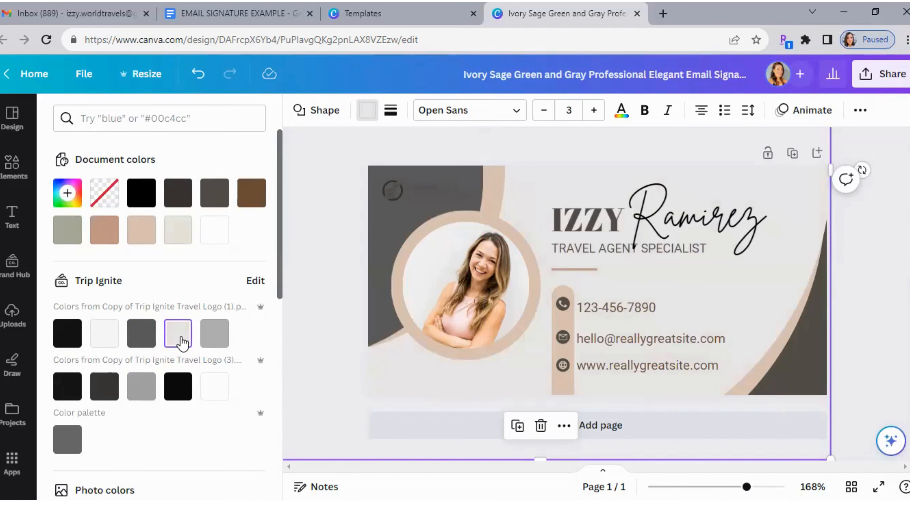
pyautogui.click(112, 342)
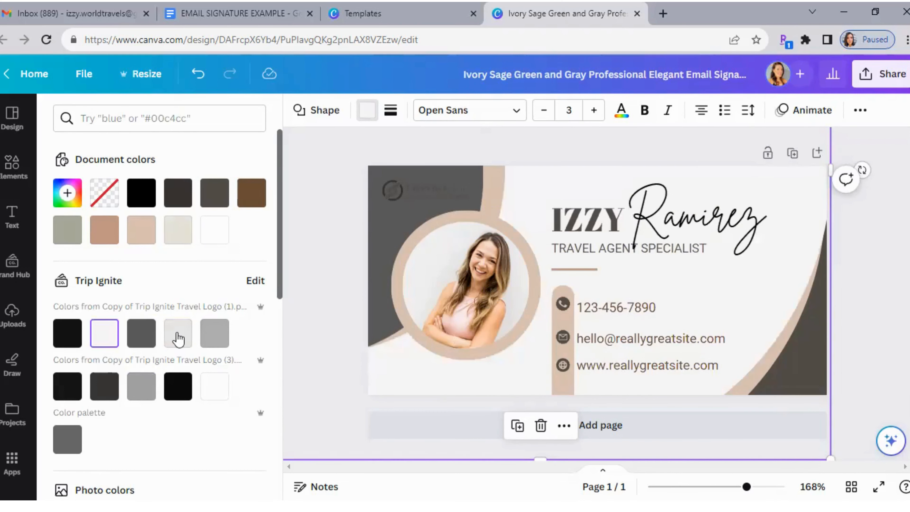
pyautogui.click(178, 339)
# Step: Recolour the photo ring and the contact-icon bar from beige to gray
pyautogui.click(400, 264)
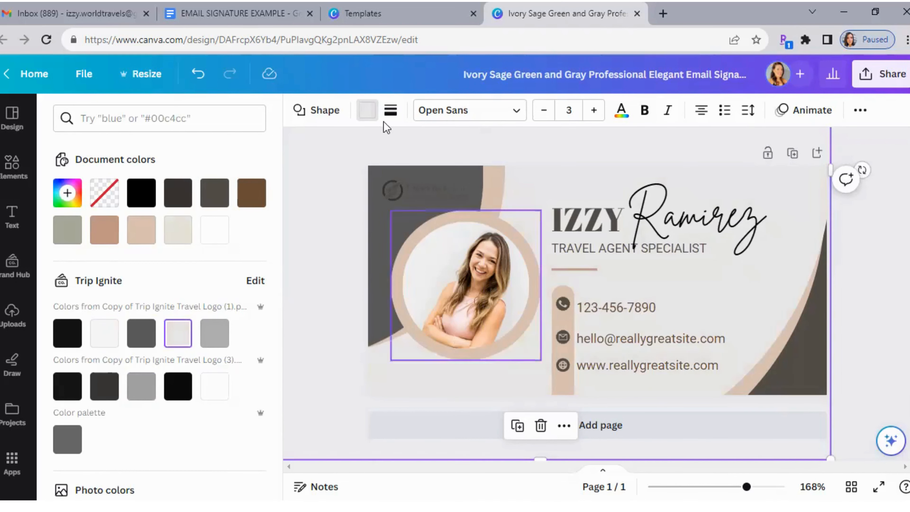
pyautogui.click(367, 110)
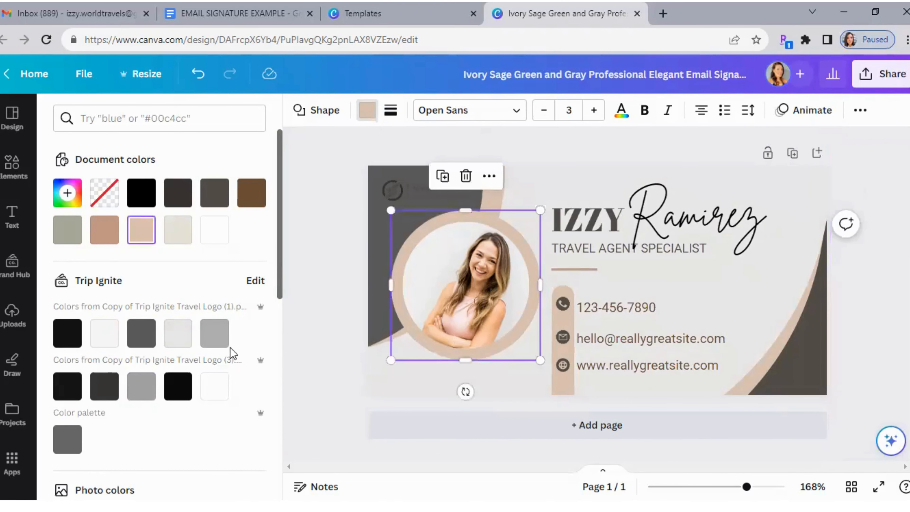
pyautogui.click(178, 243)
pyautogui.click(217, 339)
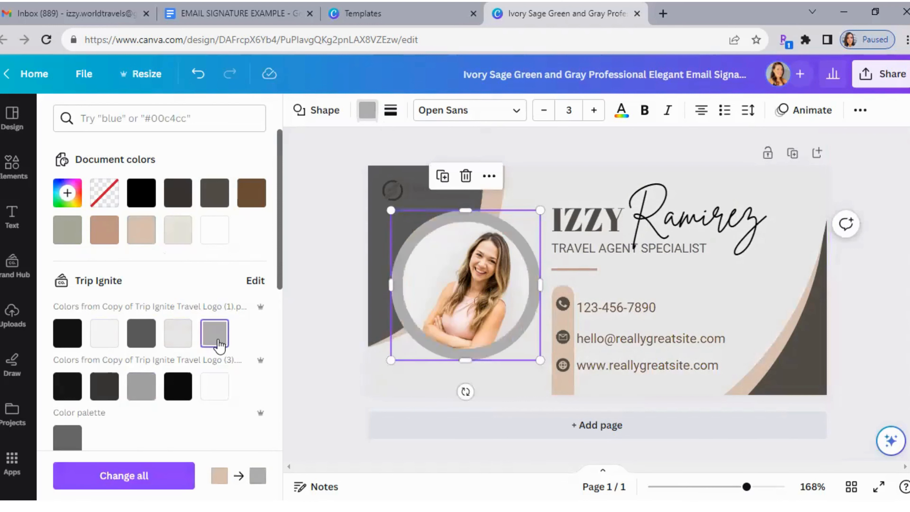
pyautogui.click(569, 380)
pyautogui.click(367, 115)
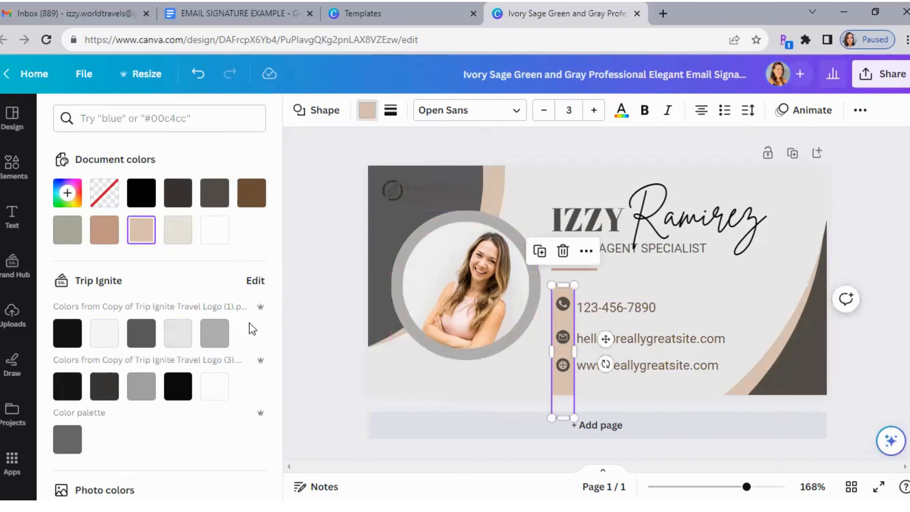
pyautogui.click(215, 333)
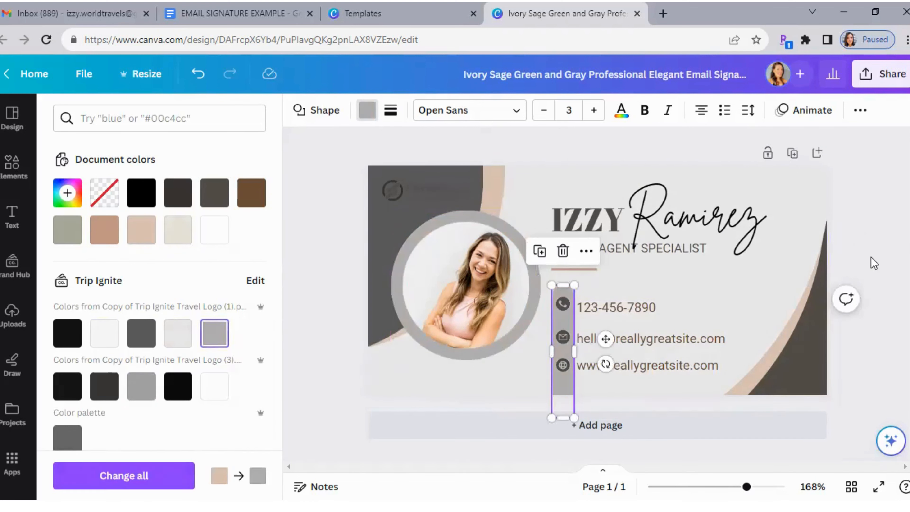
pyautogui.click(875, 264)
pyautogui.click(878, 280)
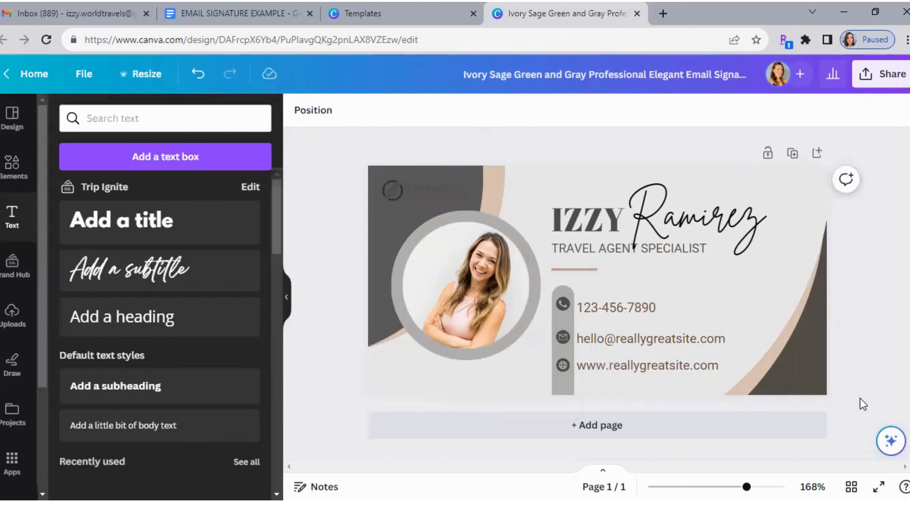
# Step: Delete the template photo from the circle frame and show the Uploads panel
pyautogui.click(478, 289)
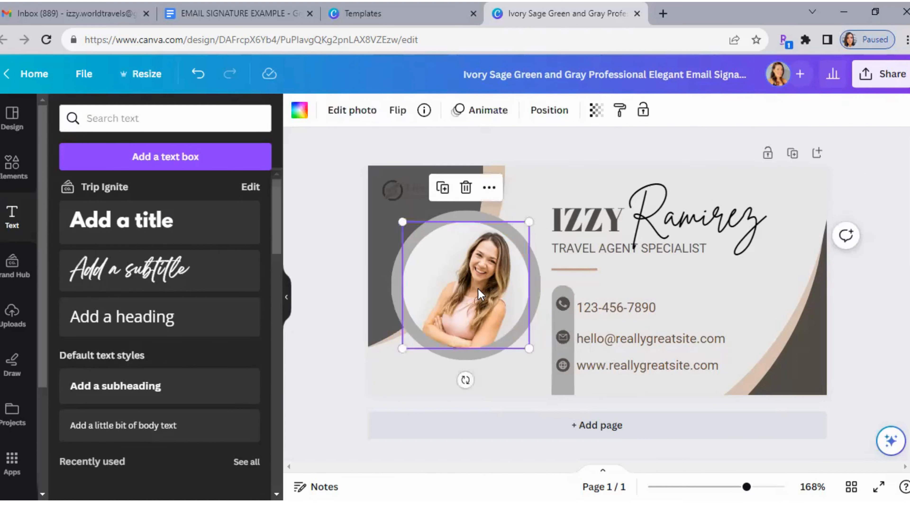
pyautogui.press('Delete')
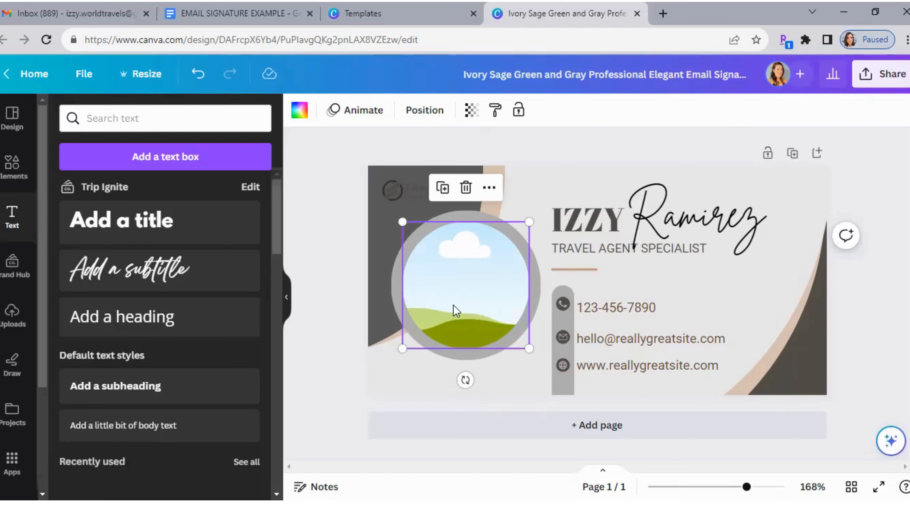
pyautogui.click(8, 332)
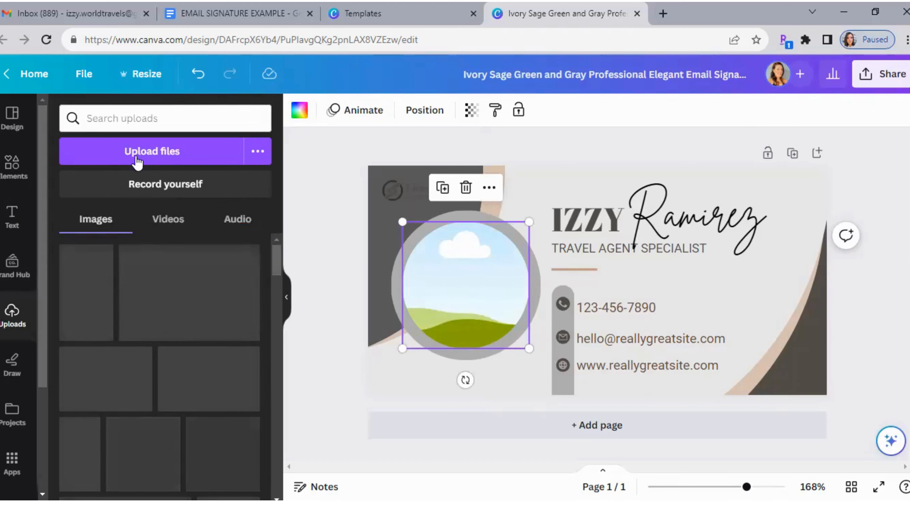
pyautogui.click(144, 154)
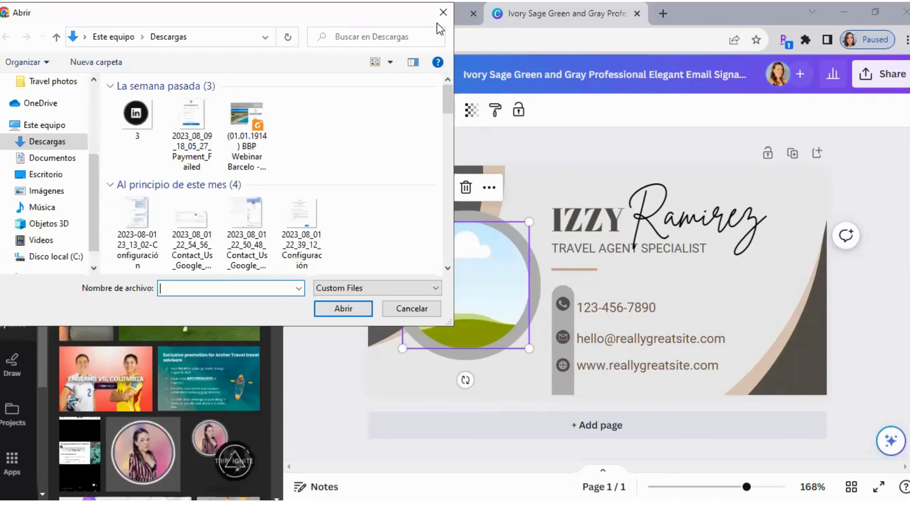
pyautogui.press('Escape')
pyautogui.scroll(-5, 238, 341)
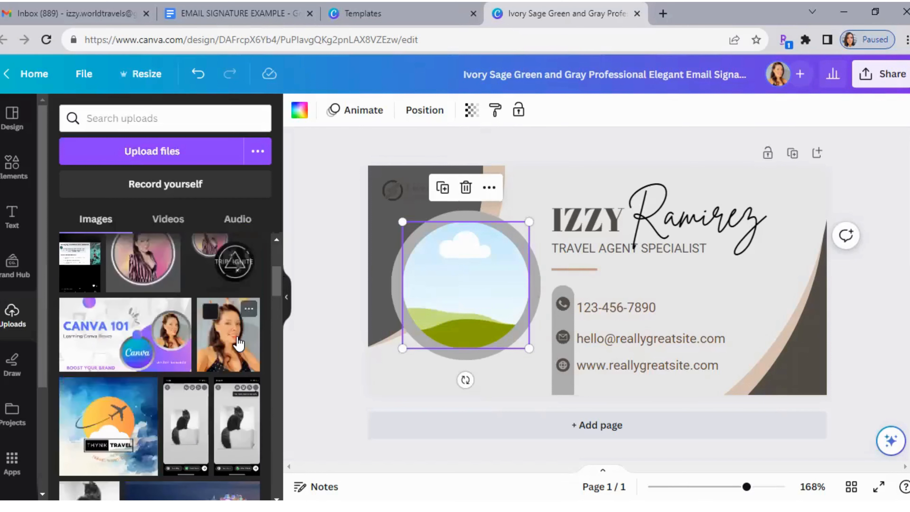
# Step: Drag the uploaded portrait onto the card and into the grey circle frame
pyautogui.moveTo(238, 343); pyautogui.dragTo(554, 308)
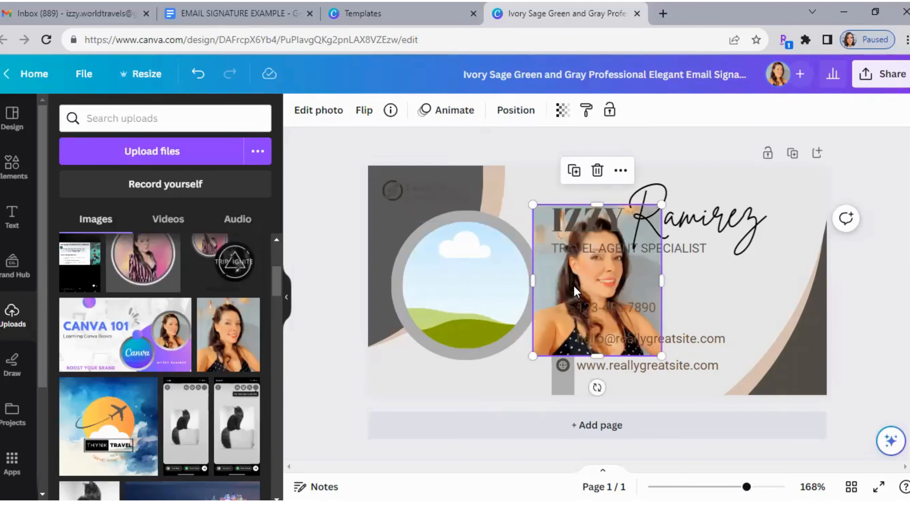
pyautogui.moveTo(551, 279); pyautogui.dragTo(451, 293)
pyautogui.click(470, 358)
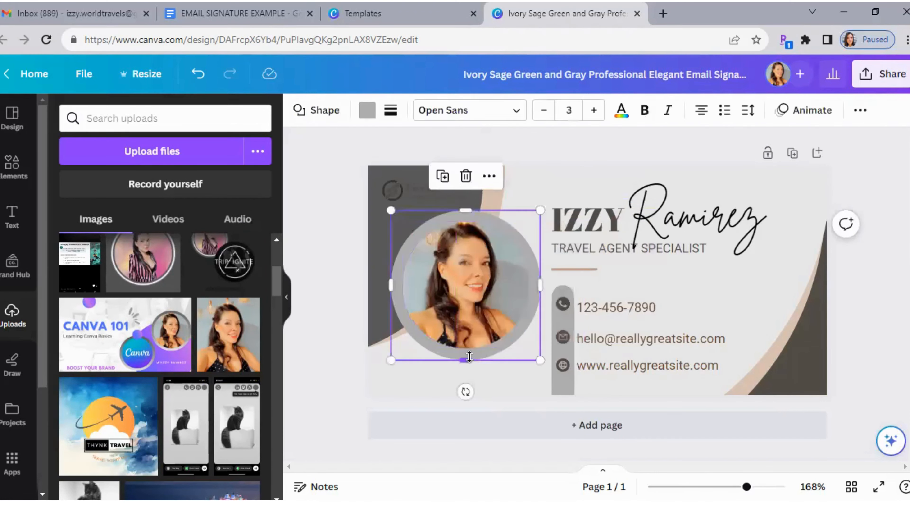
pyautogui.click(400, 389)
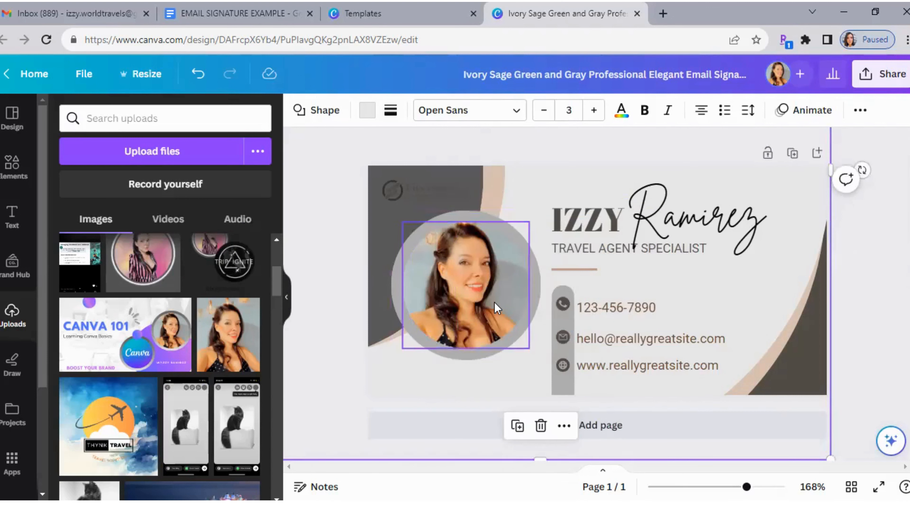
pyautogui.click(470, 300)
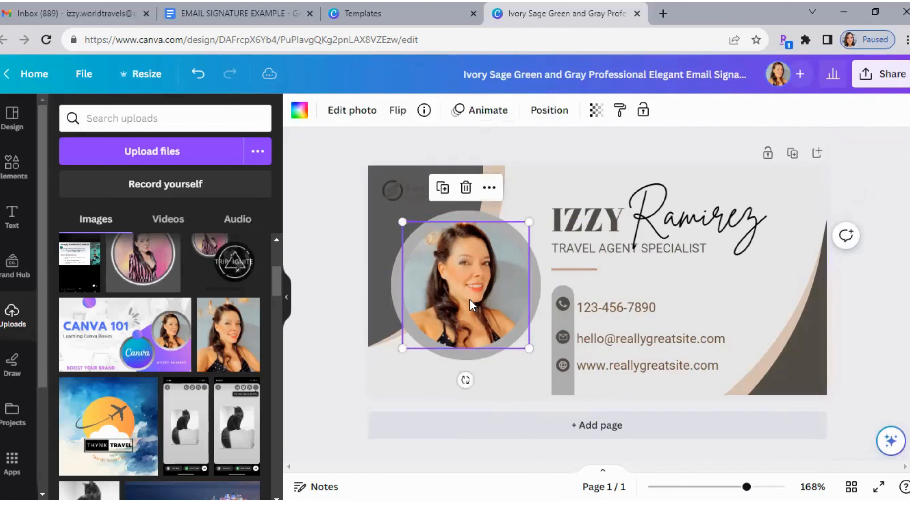
pyautogui.click(504, 358)
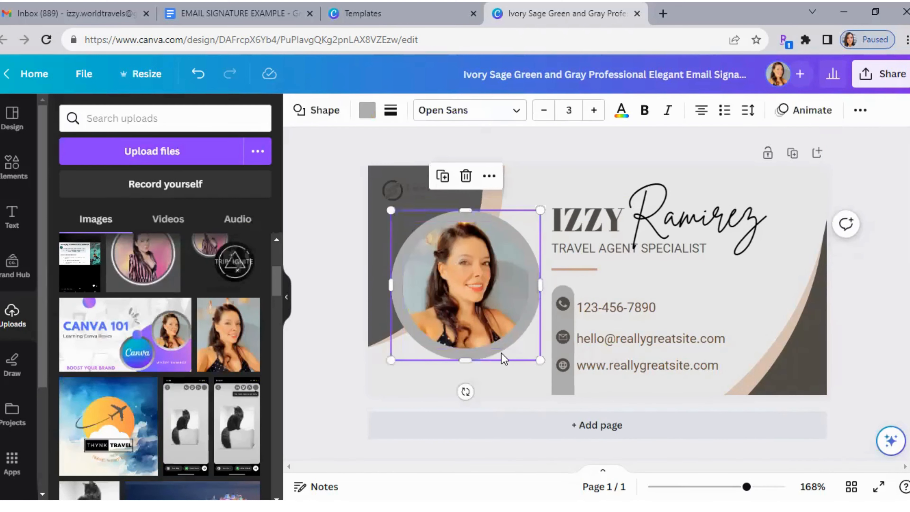
pyautogui.click(493, 180)
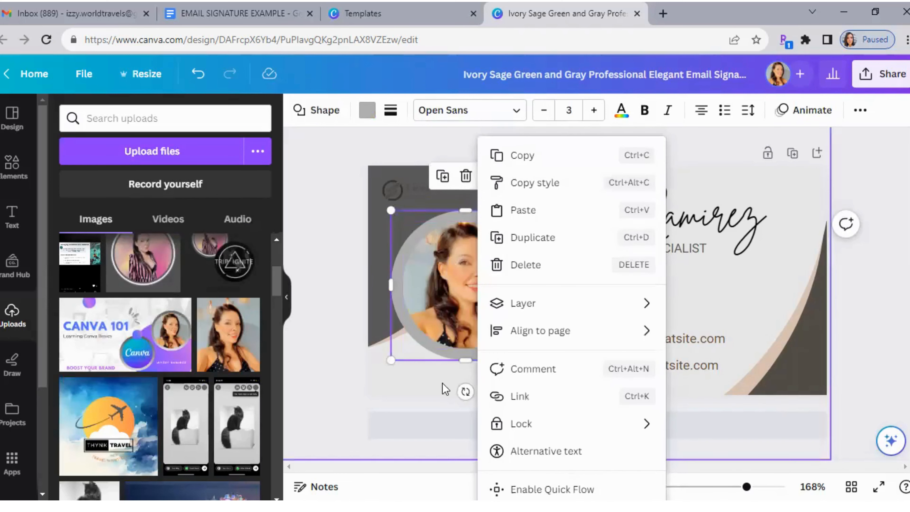
pyautogui.click(683, 200)
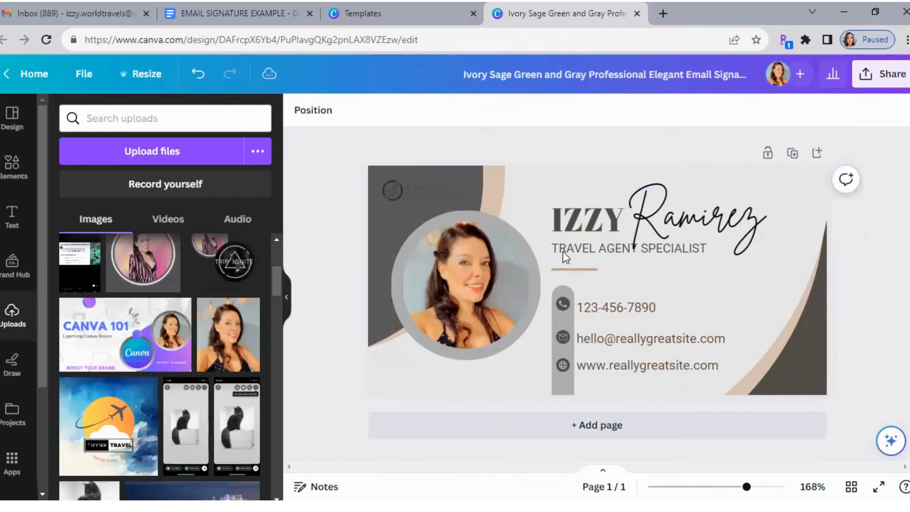
pyautogui.click(539, 303)
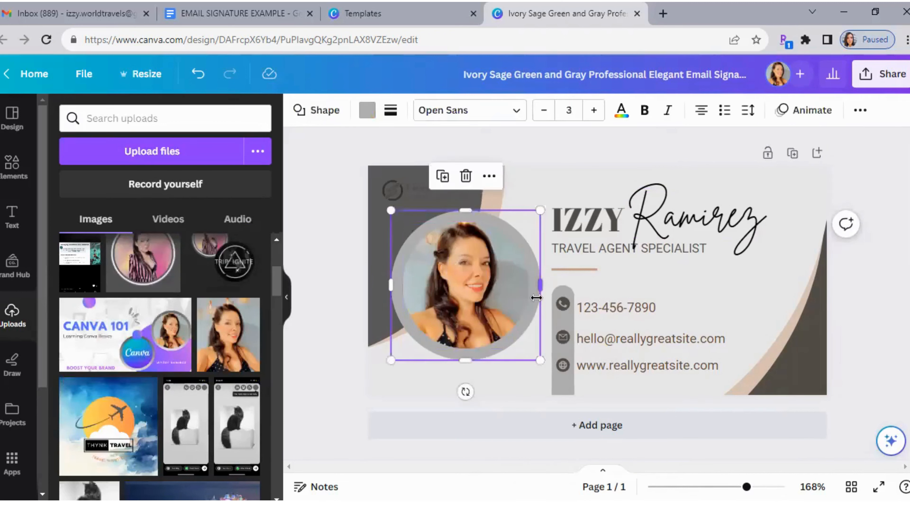
pyautogui.click(861, 114)
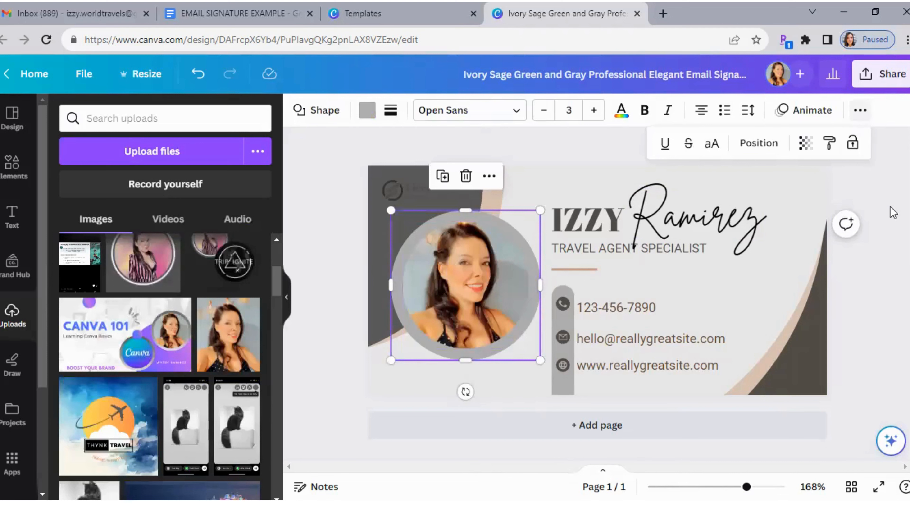
pyautogui.click(862, 114)
# Step: Resize the portrait and nudge it until it is centred in the grey circle
pyautogui.moveTo(355, 266); pyautogui.dragTo(339, 291)
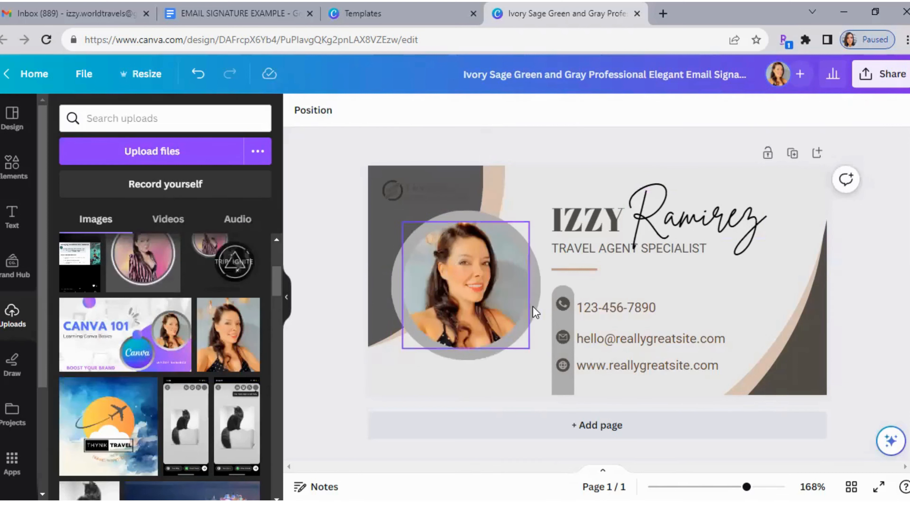
pyautogui.click(539, 347)
pyautogui.moveTo(540, 361); pyautogui.dragTo(449, 271)
pyautogui.click(521, 339)
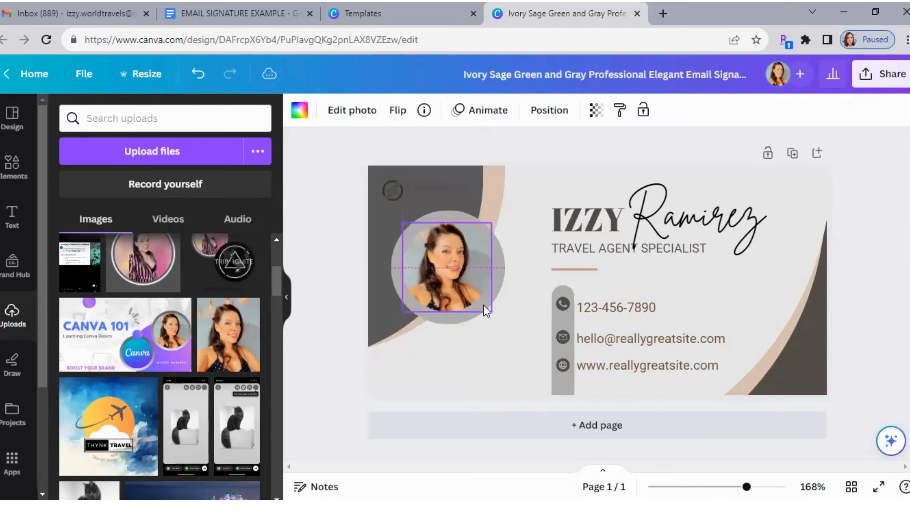
pyautogui.moveTo(491, 313); pyautogui.dragTo(499, 318)
pyautogui.moveTo(435, 262); pyautogui.dragTo(435, 265)
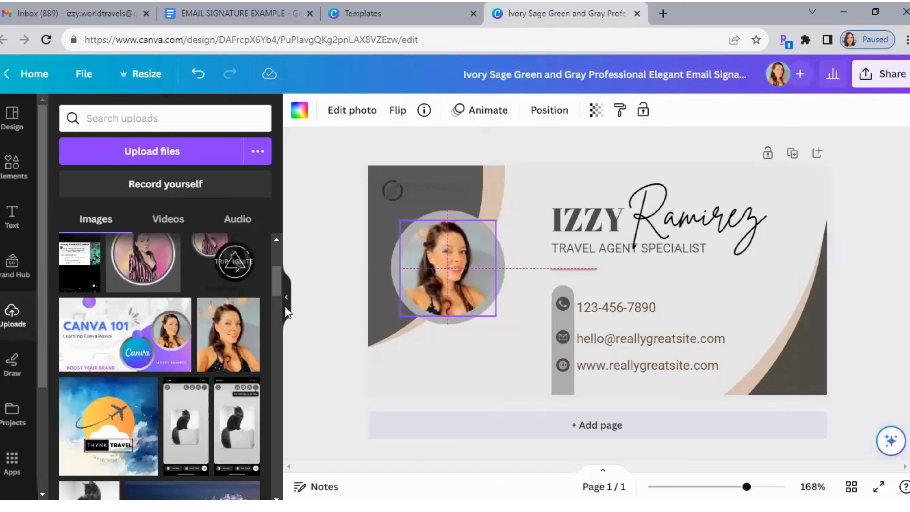
pyautogui.click(335, 315)
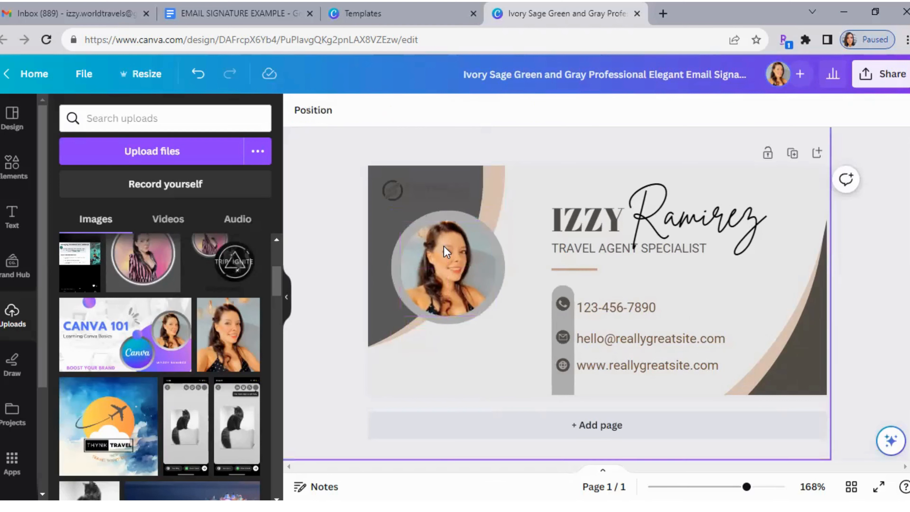
pyautogui.moveTo(444, 246); pyautogui.dragTo(444, 246)
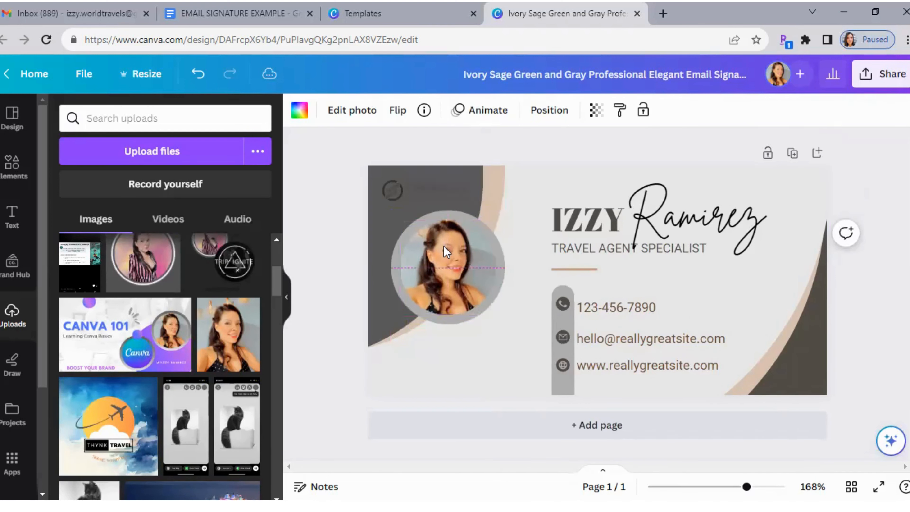
pyautogui.press('Right')
pyautogui.press('Left')
pyautogui.click(340, 347)
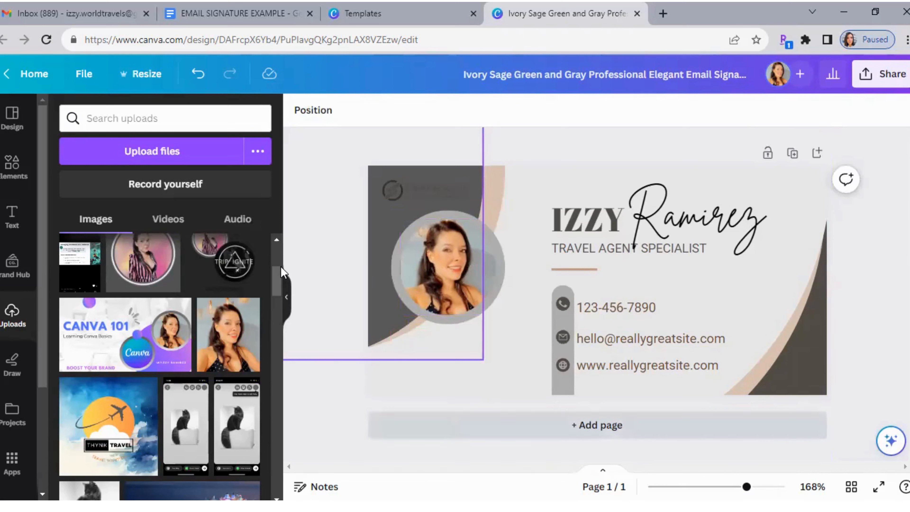
pyautogui.scroll(5, 276, 251)
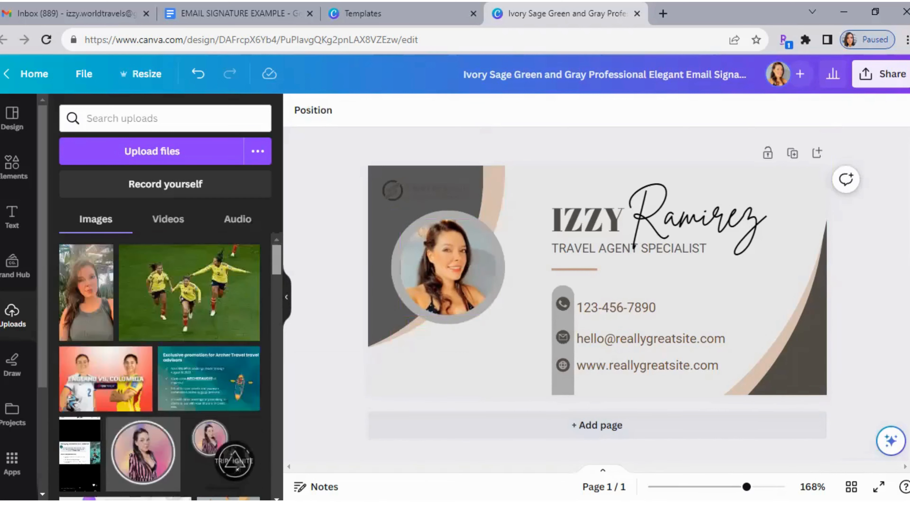
# Step: Search Elements for 'FRAM' and add a circle frame to the signature
pyautogui.click(12, 177)
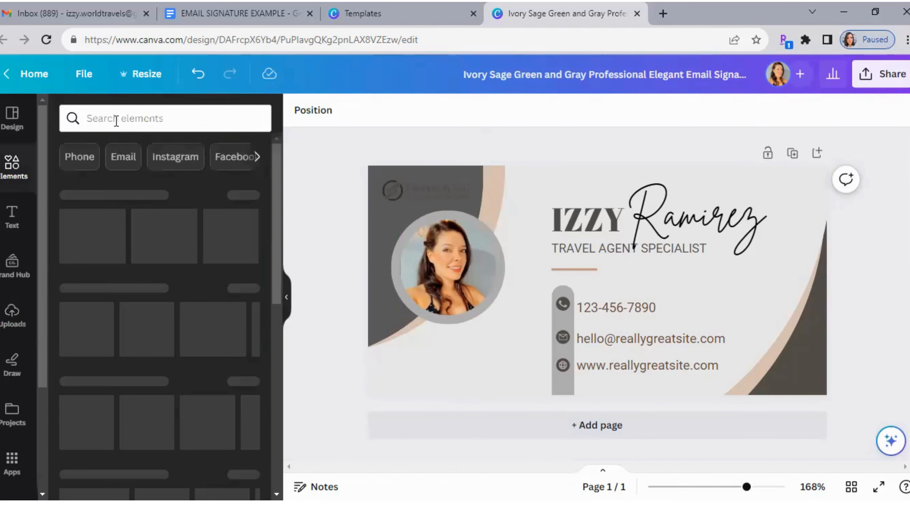
pyautogui.click(117, 121)
pyautogui.write('FRAM')
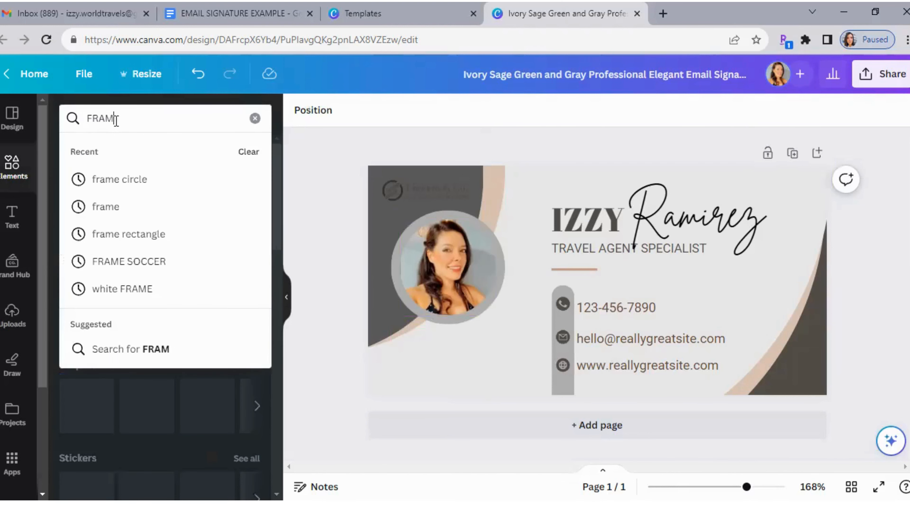
pyautogui.press('Return')
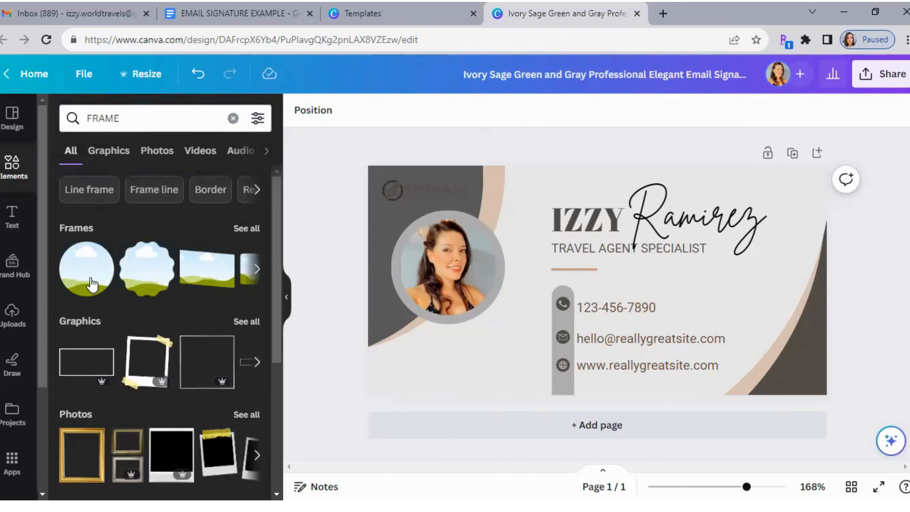
pyautogui.click(94, 283)
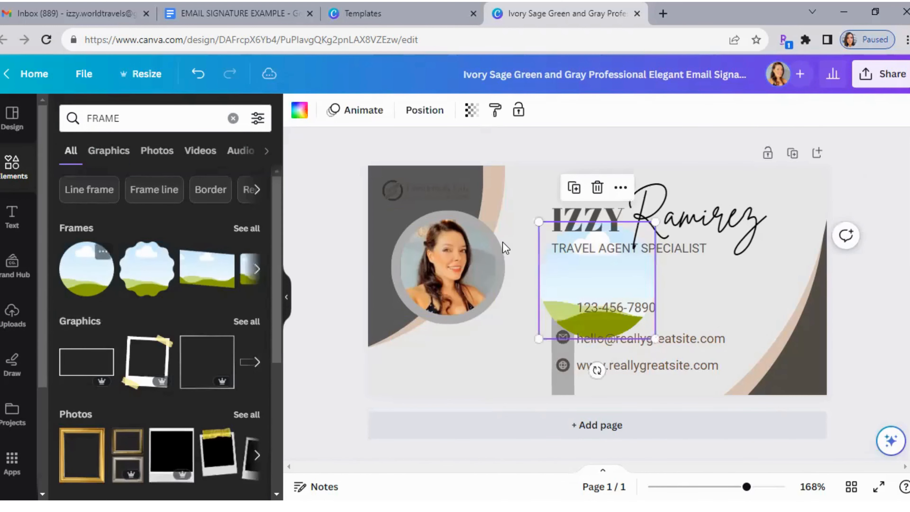
# Step: Place the circle frame just below the portrait, overlapping it, sized to about 80×80
pyautogui.moveTo(551, 288); pyautogui.dragTo(445, 336)
pyautogui.moveTo(428, 273); pyautogui.dragTo(431, 295)
pyautogui.moveTo(483, 356); pyautogui.dragTo(483, 360)
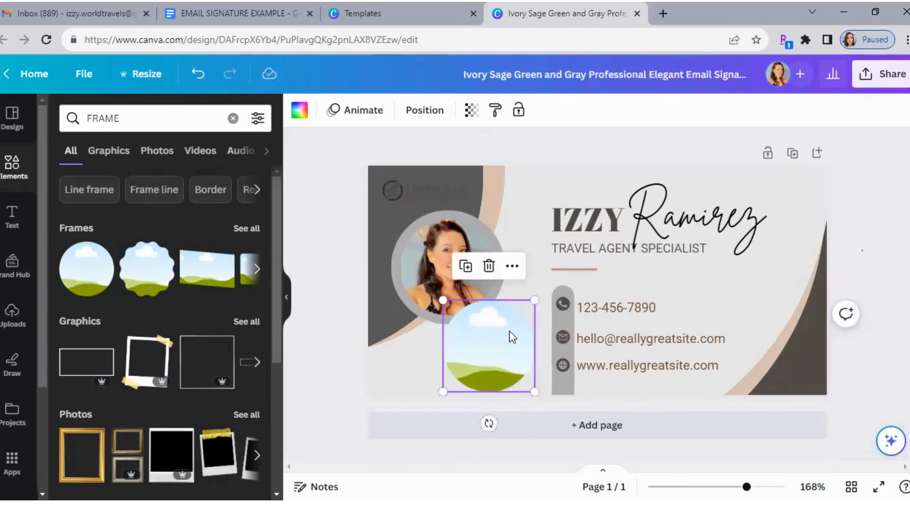
pyautogui.press('Delete')
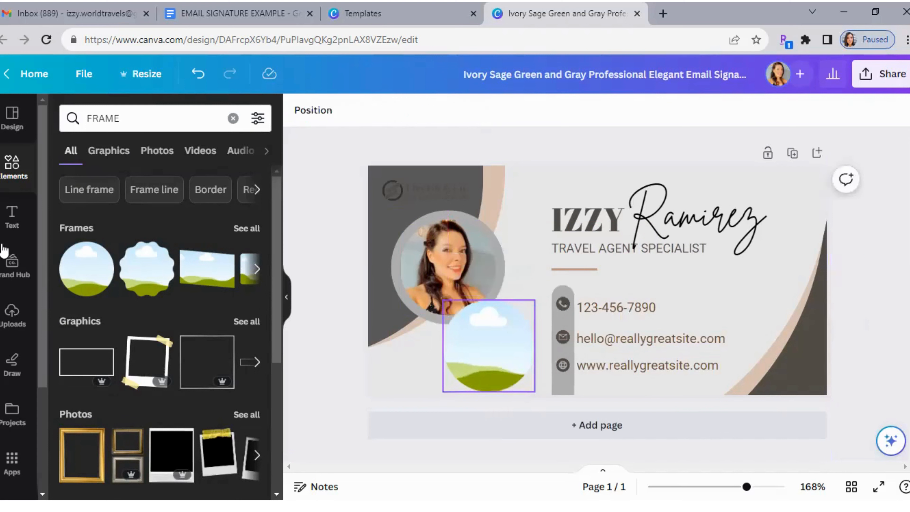
# Step: Search uploads for 'LOGO' and drop the TRIP IGNITE logo into the small circle frame
pyautogui.click(12, 315)
pyautogui.click(137, 118)
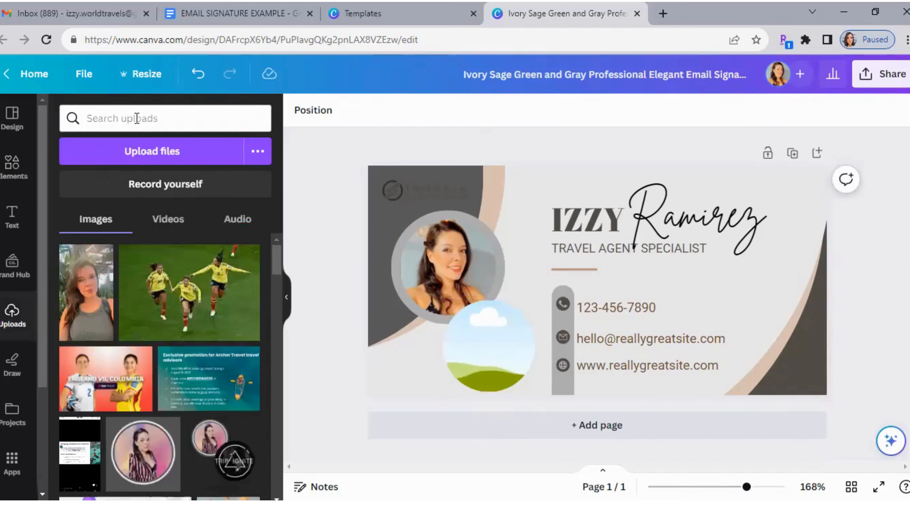
pyautogui.write('LOGO')
pyautogui.press('Return')
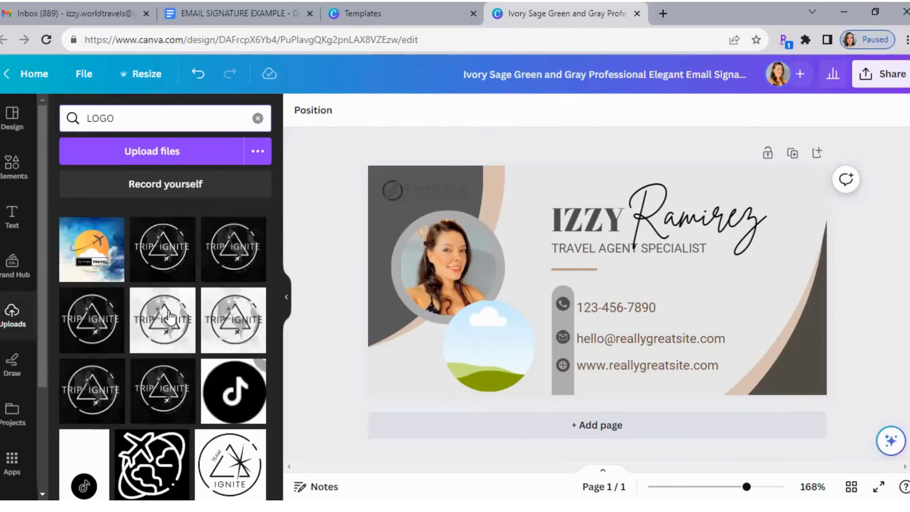
pyautogui.click(168, 328)
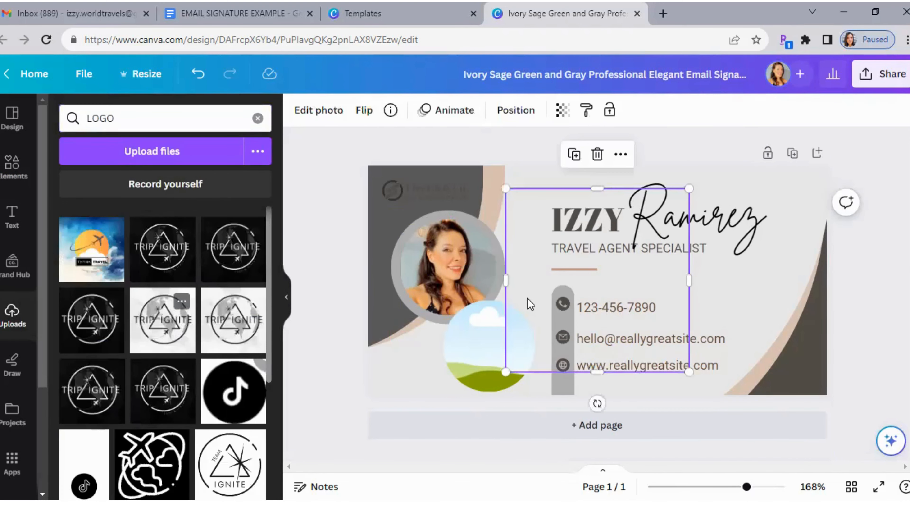
pyautogui.moveTo(478, 349); pyautogui.dragTo(480, 348)
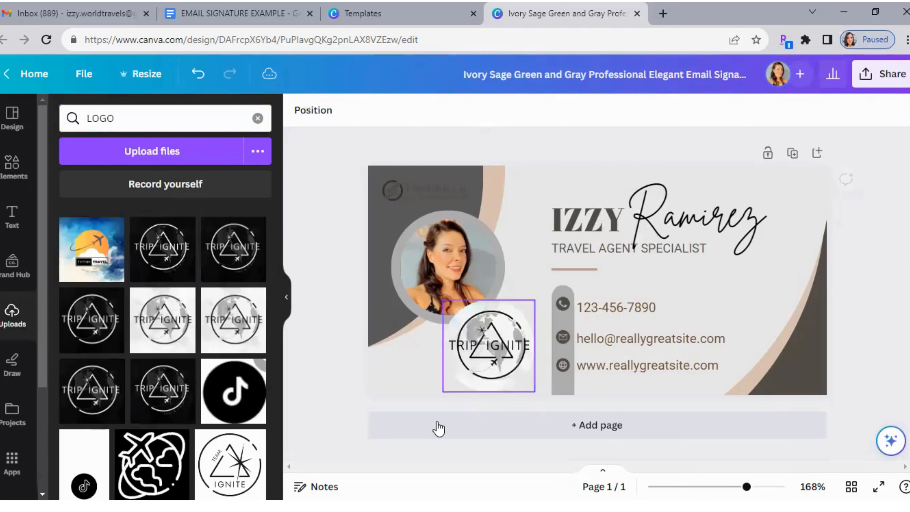
pyautogui.click(507, 354)
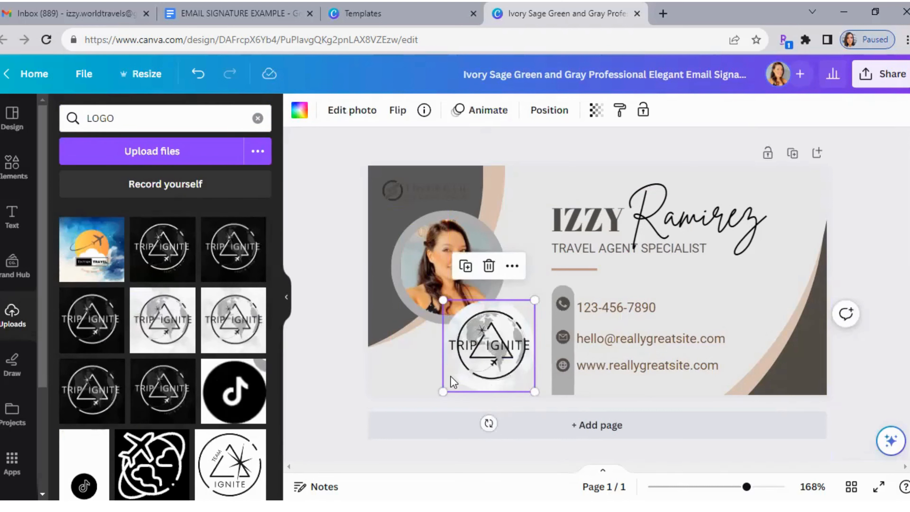
# Step: Recrop the TRIP IGNITE logo inside its circle, nudging it left and right, and confirm
pyautogui.doubleClick(496, 360)
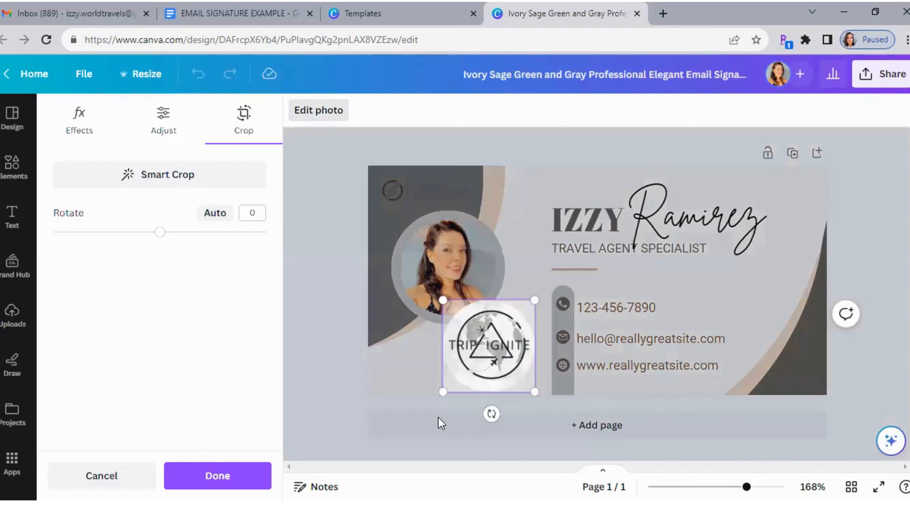
pyautogui.moveTo(442, 394); pyautogui.dragTo(388, 443)
pyautogui.moveTo(415, 415); pyautogui.dragTo(443, 388)
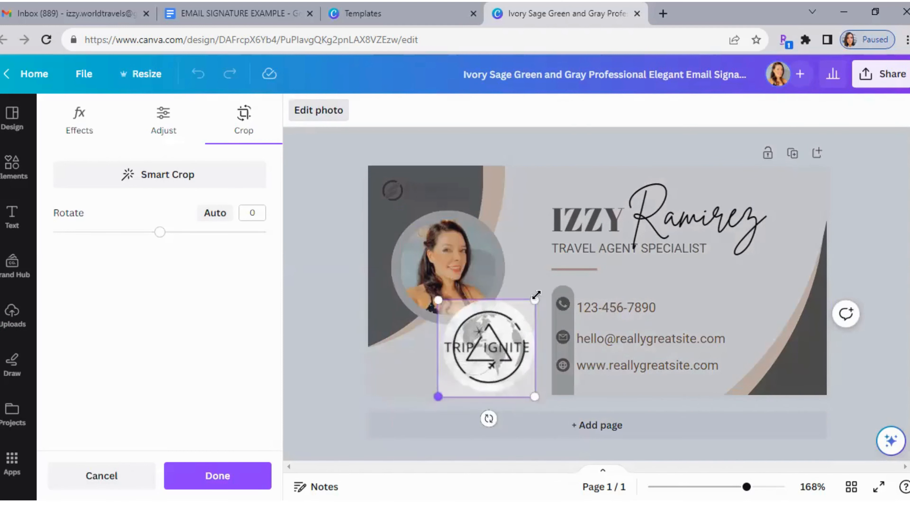
pyautogui.moveTo(537, 296); pyautogui.dragTo(539, 294)
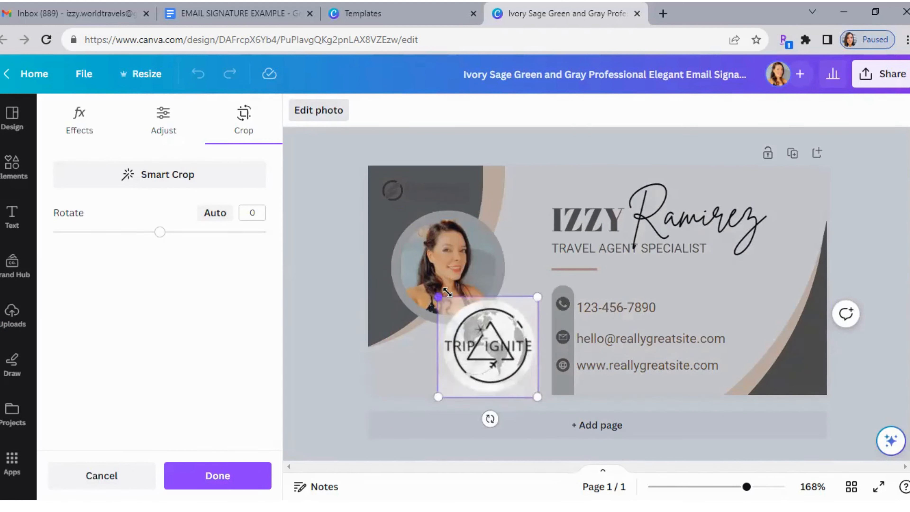
pyautogui.press('Left')
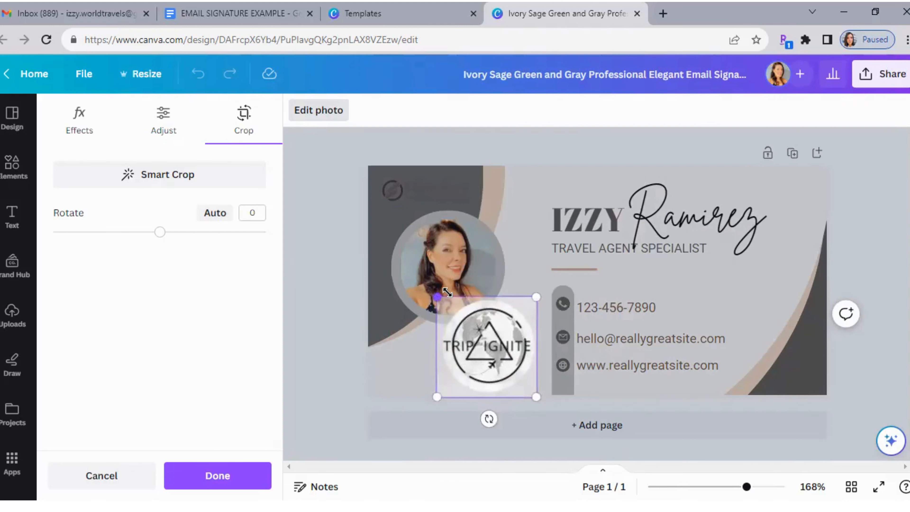
pyautogui.press('Left')
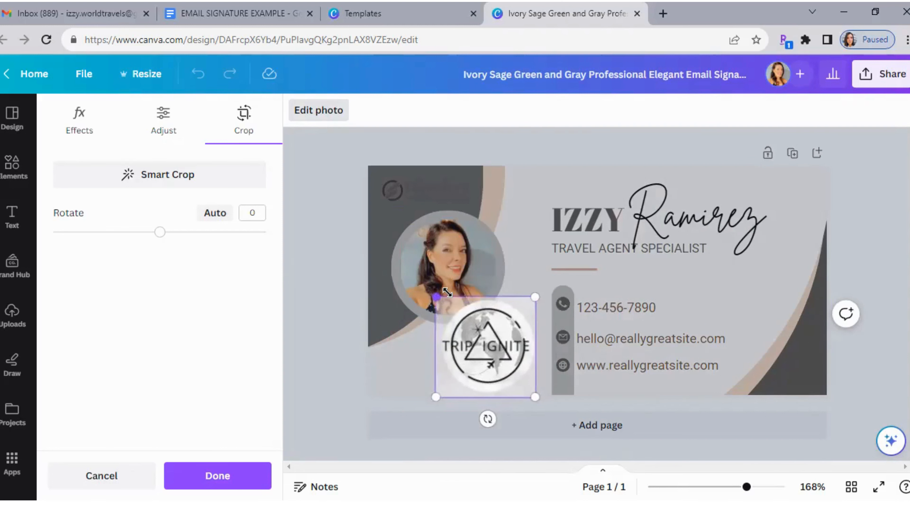
pyautogui.press('Right')
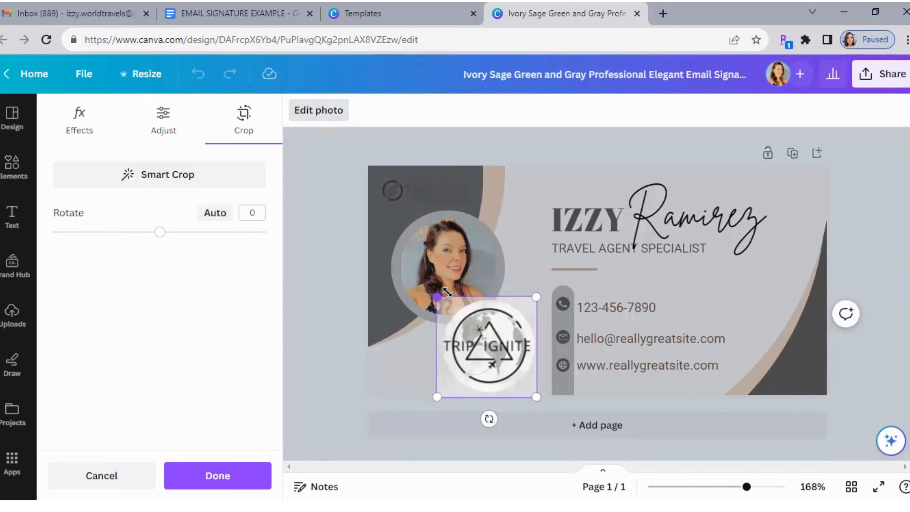
pyautogui.click(866, 252)
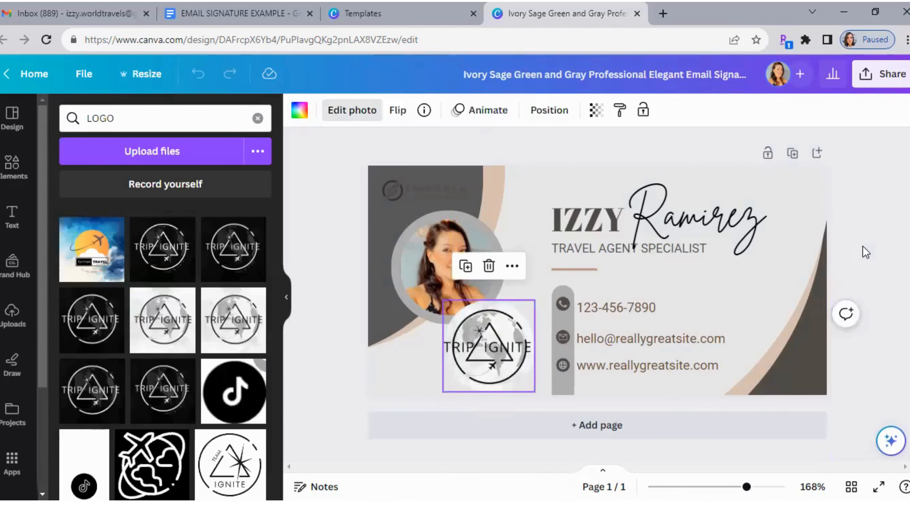
pyautogui.click(862, 246)
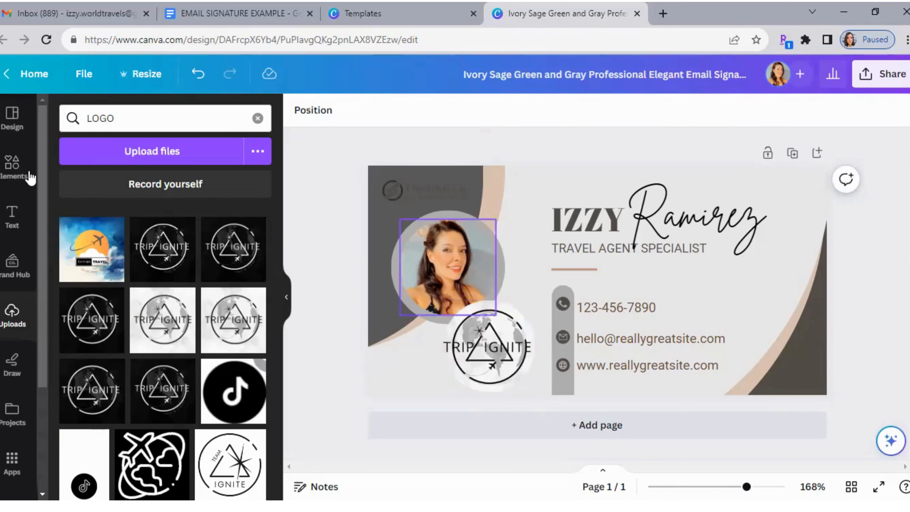
# Step: Search Elements for 'CIRCLE BORDER', view all graphics, and add the plain black circle border
pyautogui.click(25, 178)
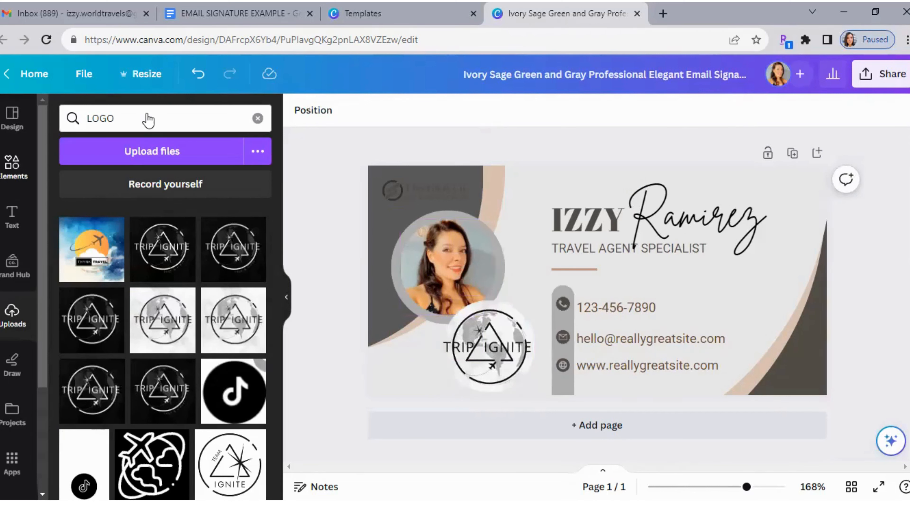
pyautogui.click(130, 116)
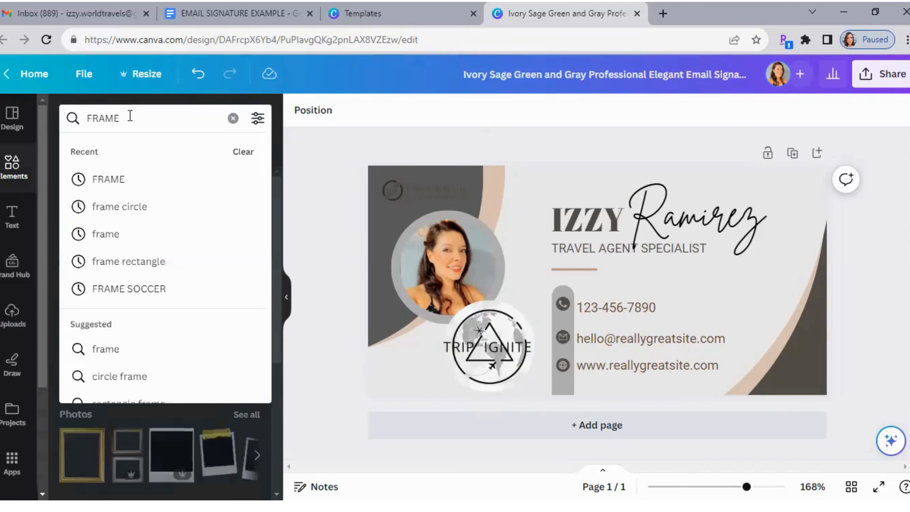
pyautogui.write('CIRLCE')
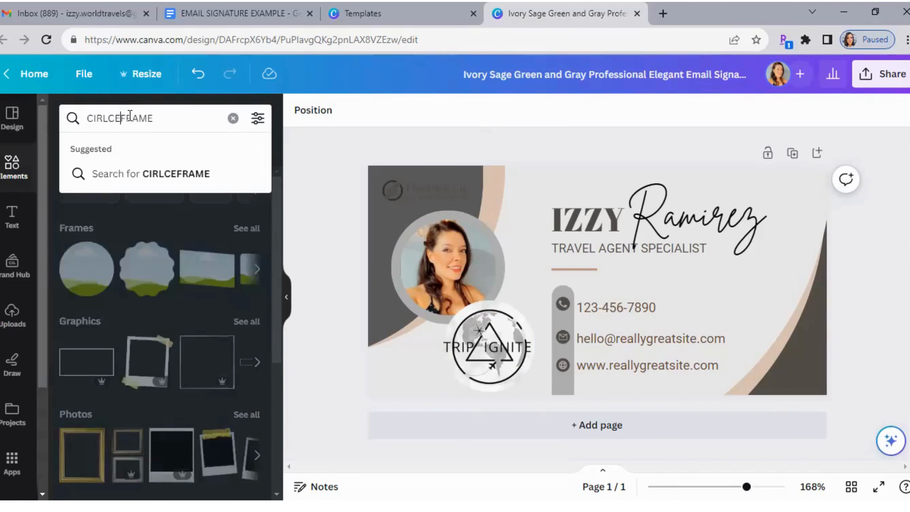
pyautogui.press('BackSpace')
pyautogui.press('BackSpace')
pyautogui.press('BackSpace')
pyautogui.press('BackSpace')
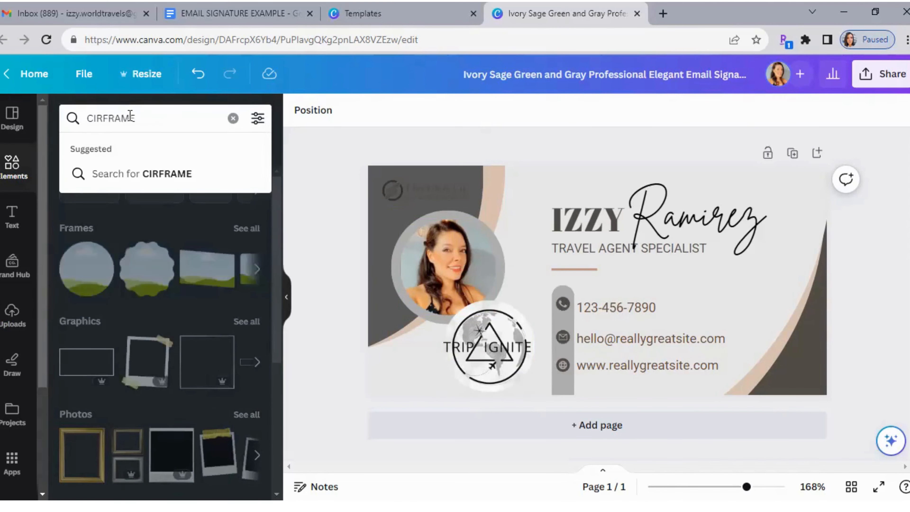
pyautogui.write('CLE')
pyautogui.press('BackSpace')
pyautogui.press('BackSpace')
pyautogui.press('BackSpace')
pyautogui.press('BackSpace')
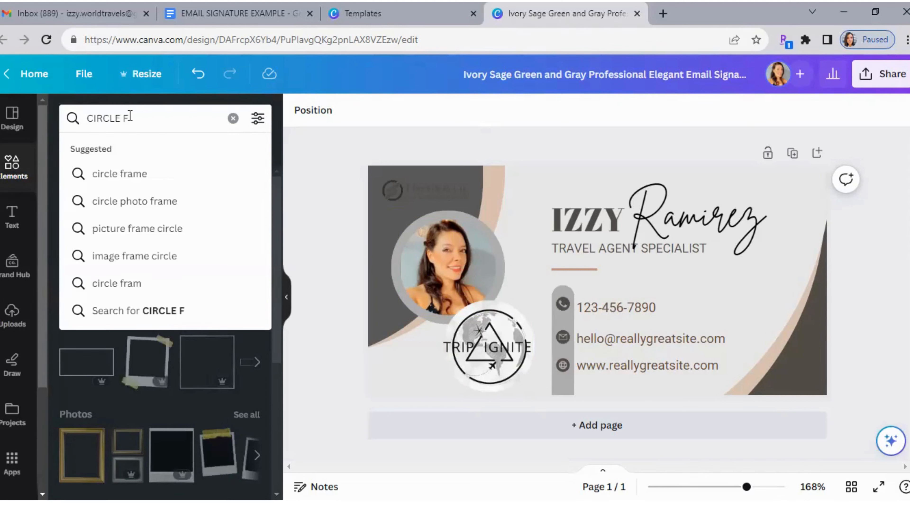
pyautogui.press('BackSpace')
pyautogui.write('BOT')
pyautogui.click(138, 173)
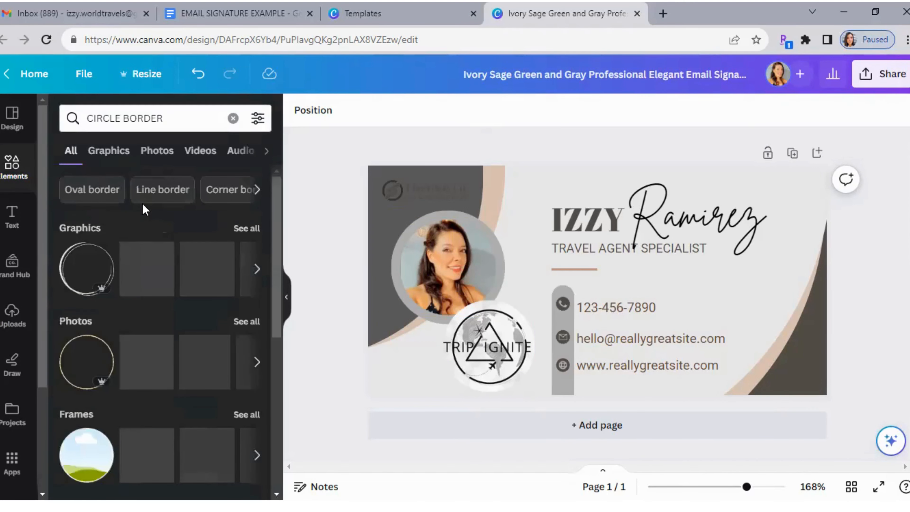
pyautogui.click(241, 230)
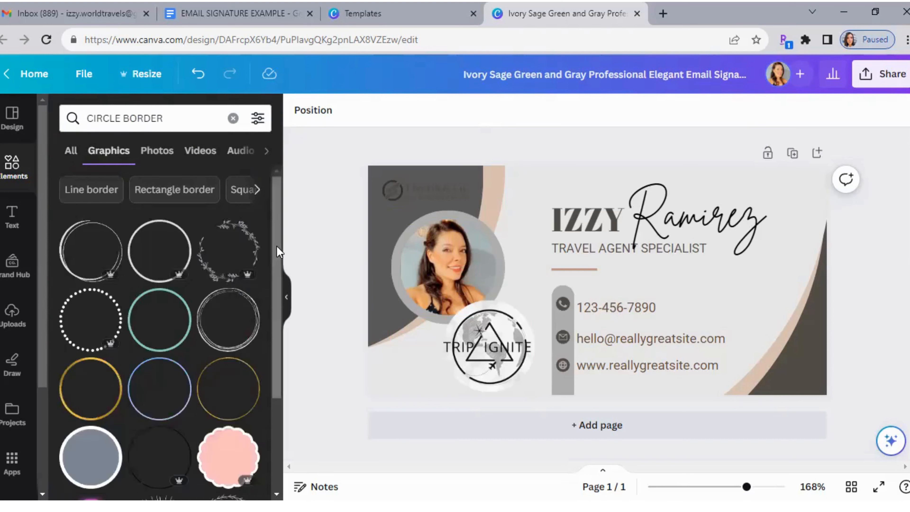
pyautogui.moveTo(277, 247); pyautogui.dragTo(278, 319)
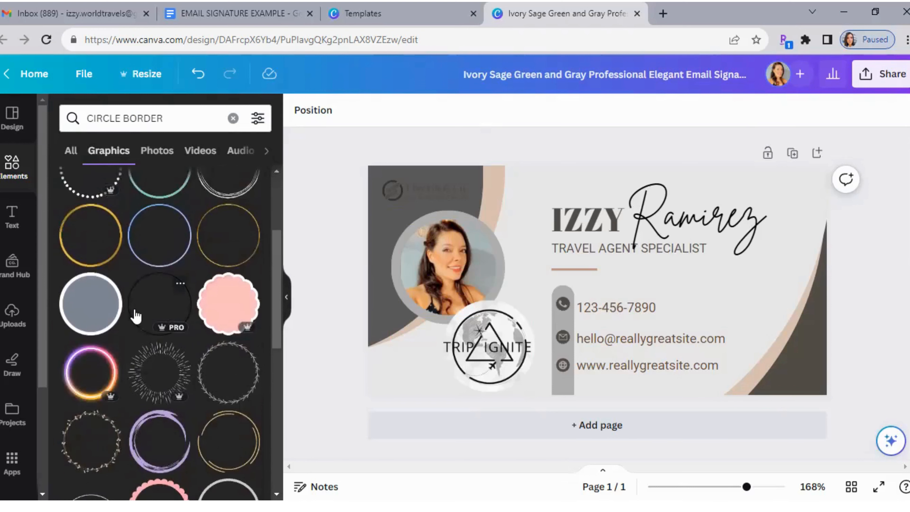
pyautogui.click(136, 316)
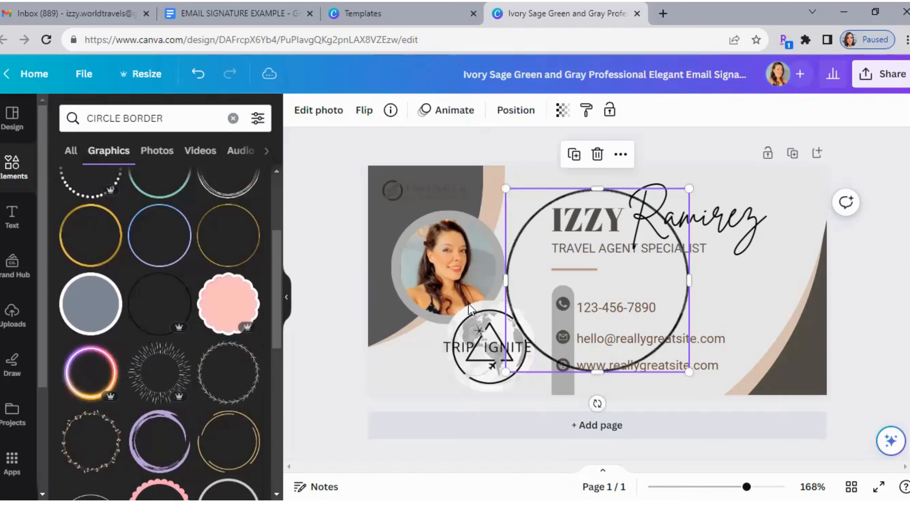
# Step: Drag the black circle border down toward the logo area below the portrait
pyautogui.moveTo(469, 304); pyautogui.dragTo(530, 373)
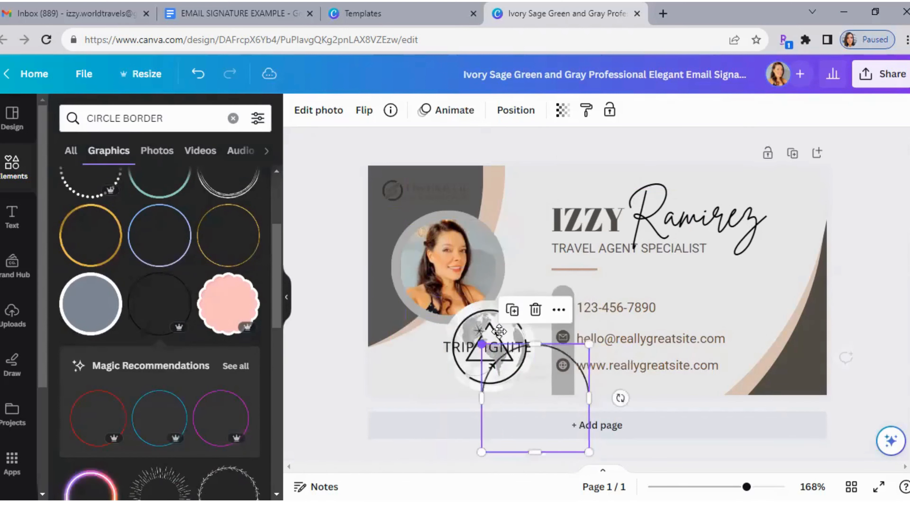
pyautogui.moveTo(499, 331); pyautogui.dragTo(423, 349)
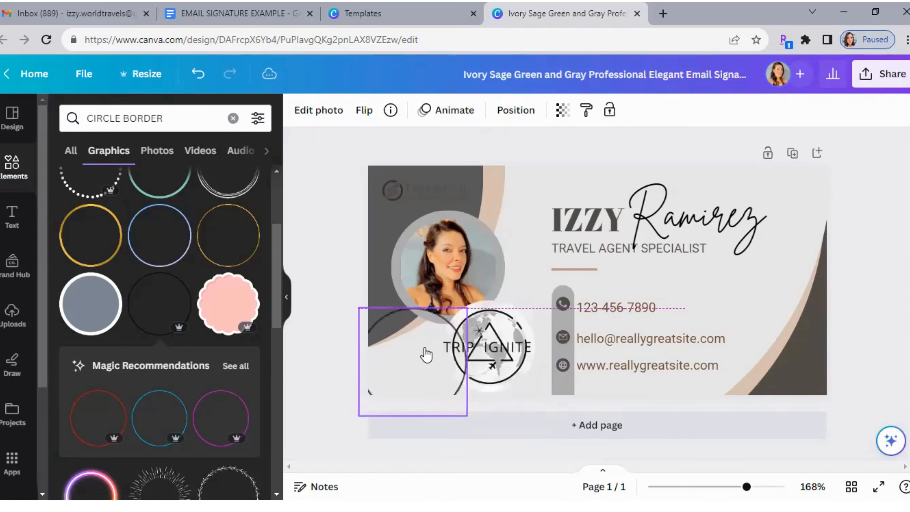
pyautogui.rightClick(423, 350)
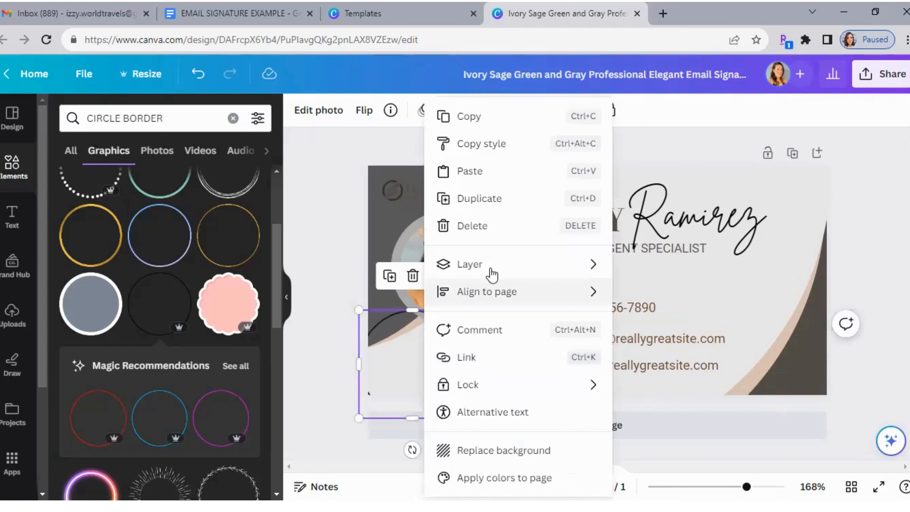
pyautogui.moveTo(492, 274)
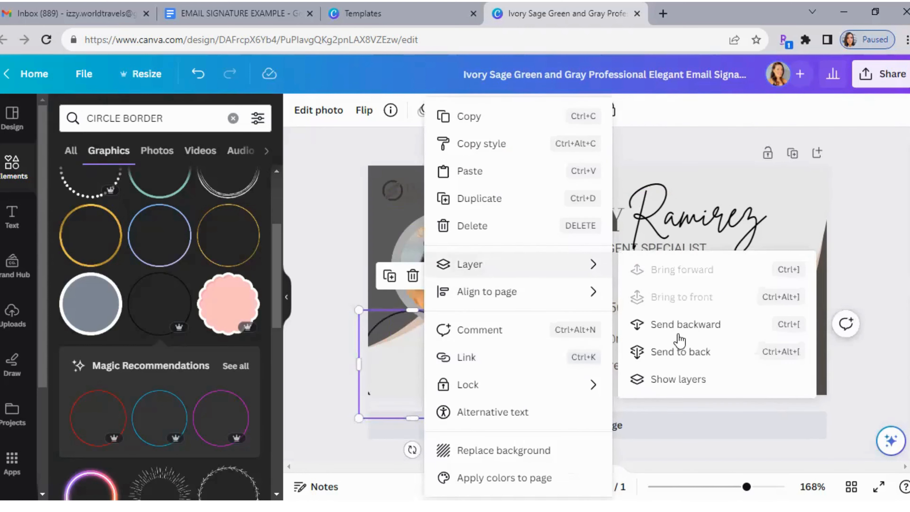
pyautogui.click(411, 345)
pyautogui.moveTo(402, 365); pyautogui.dragTo(398, 315)
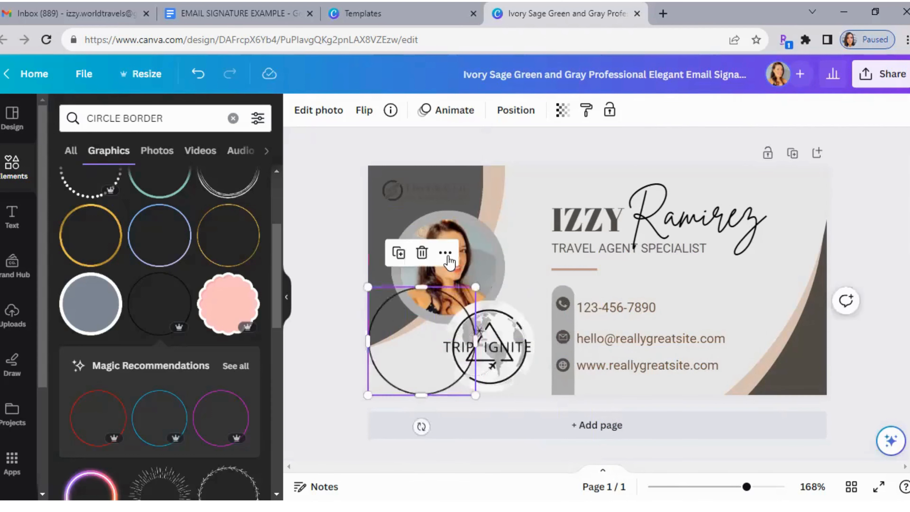
# Step: Send the circle border back one layer and shrink it onto the logo circle, about 86×86
pyautogui.click(446, 253)
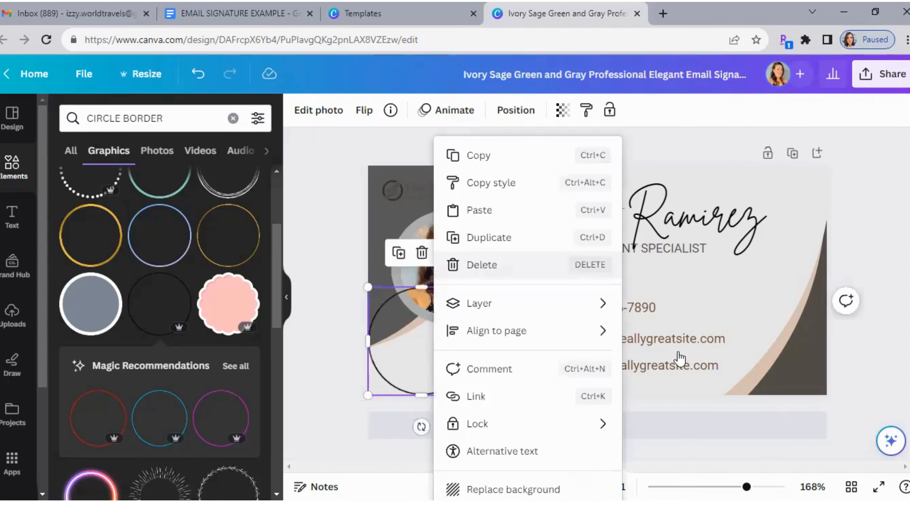
pyautogui.moveTo(538, 303)
pyautogui.click(667, 363)
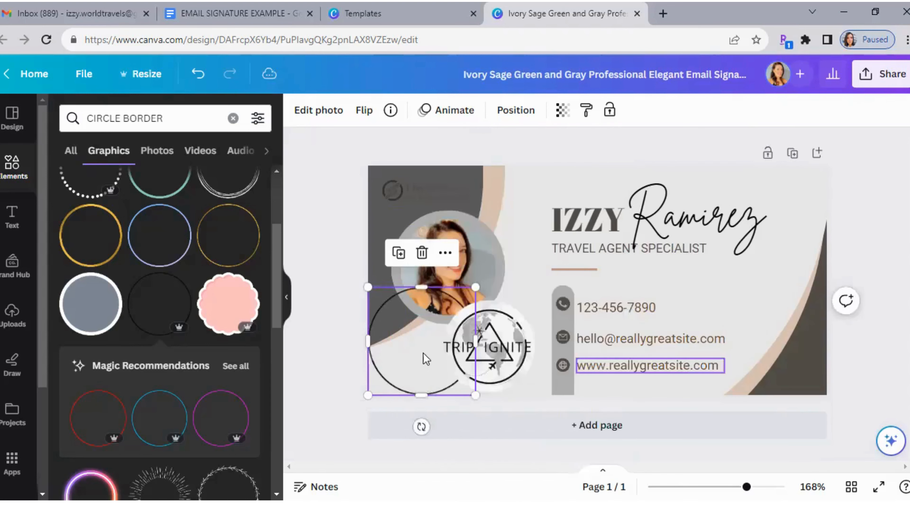
pyautogui.moveTo(423, 354)
pyautogui.mouseDown()
pyautogui.moveTo(474, 357)
pyautogui.moveTo(409, 351)
pyautogui.mouseUp()
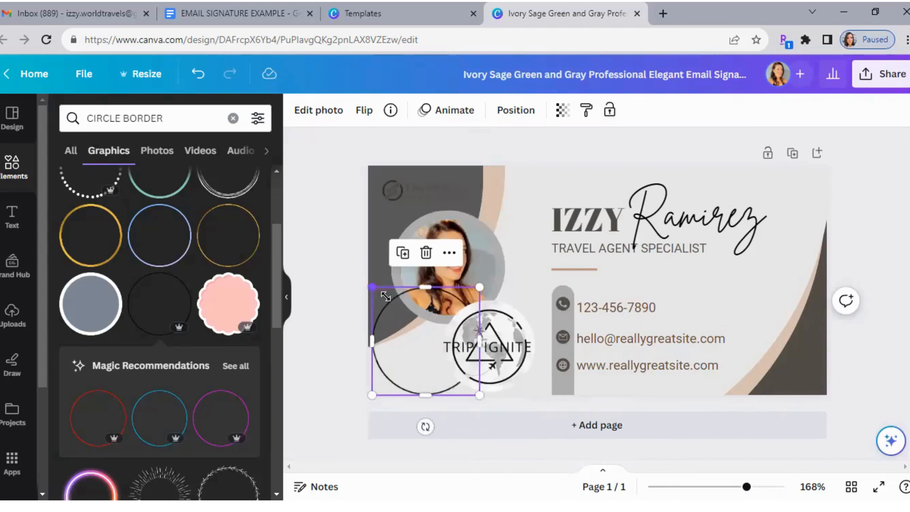
pyautogui.moveTo(385, 296); pyautogui.dragTo(461, 339)
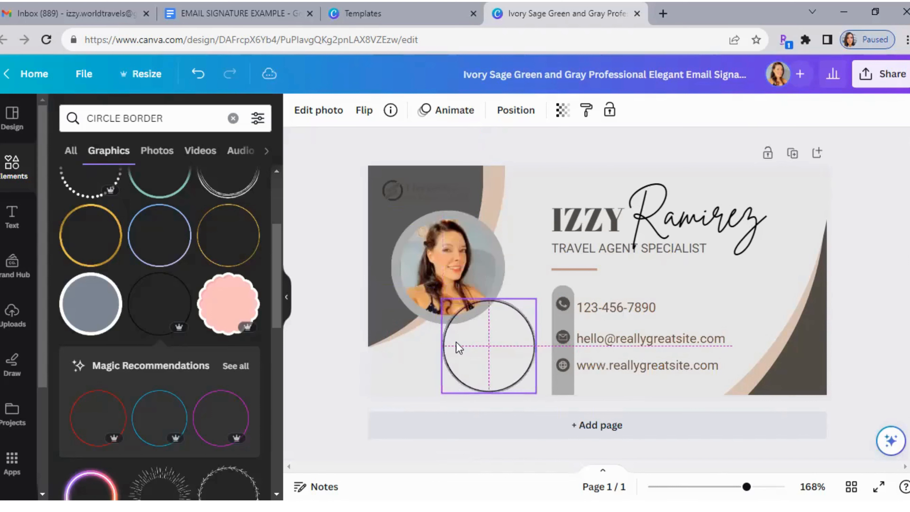
# Step: Send the circle backward, then undo until the Trip Ignite logo reappears inside the black ring
pyautogui.rightClick(493, 353)
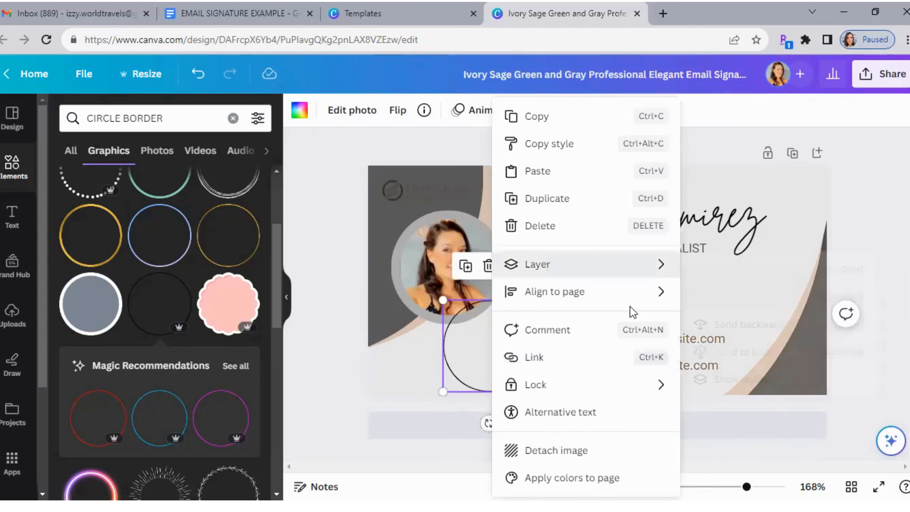
pyautogui.moveTo(618, 267)
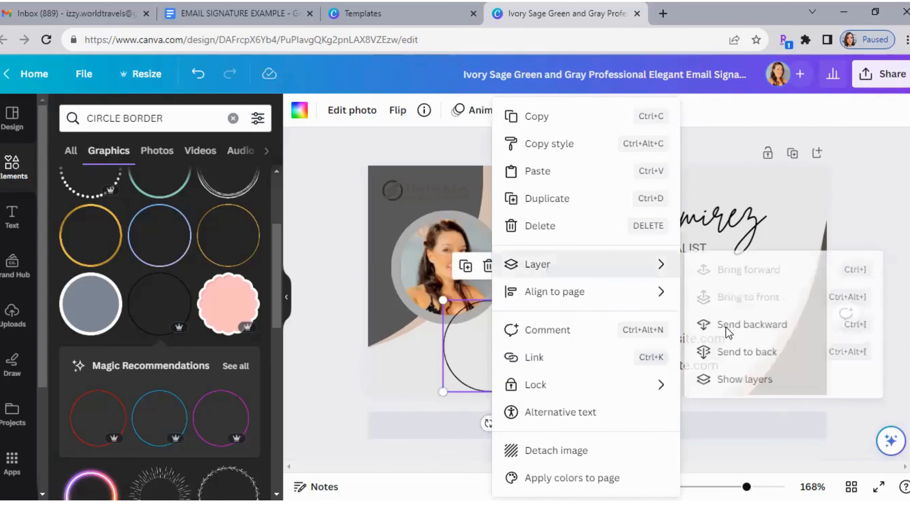
pyautogui.click(728, 329)
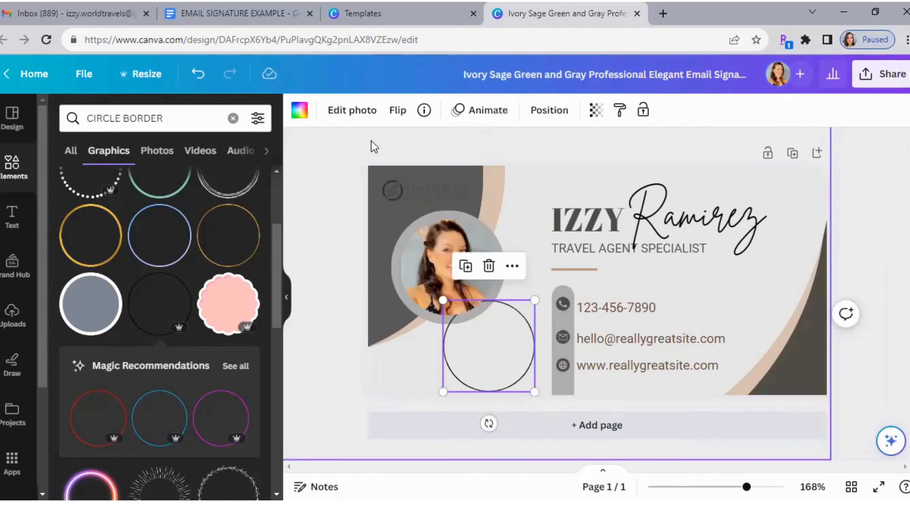
pyautogui.click(198, 74)
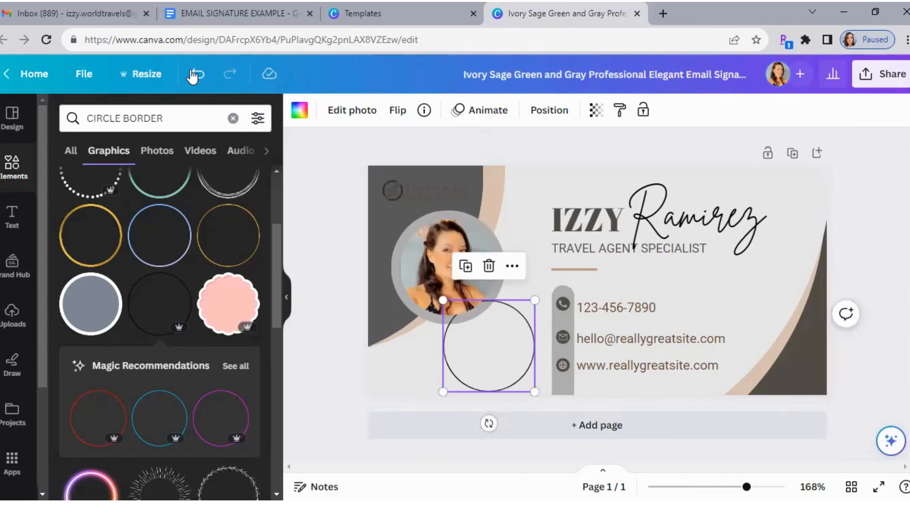
pyautogui.click(484, 365)
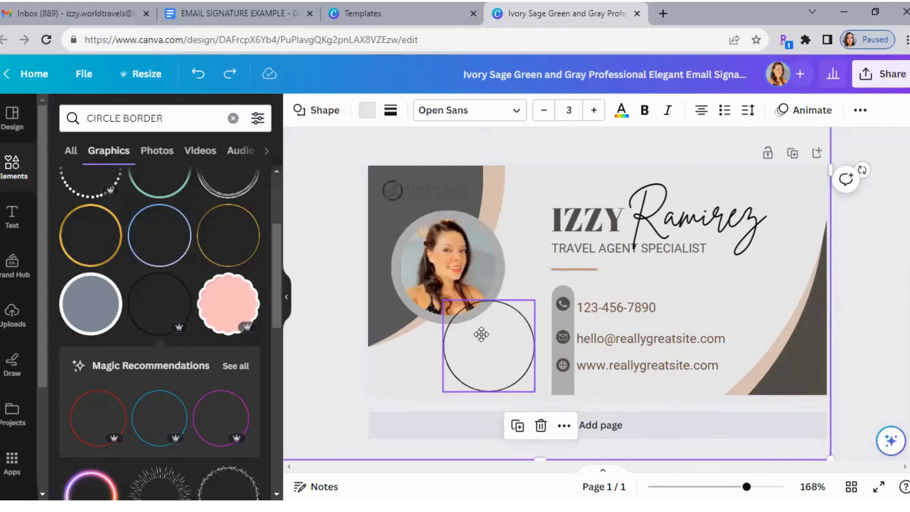
pyautogui.moveTo(481, 334); pyautogui.dragTo(478, 362)
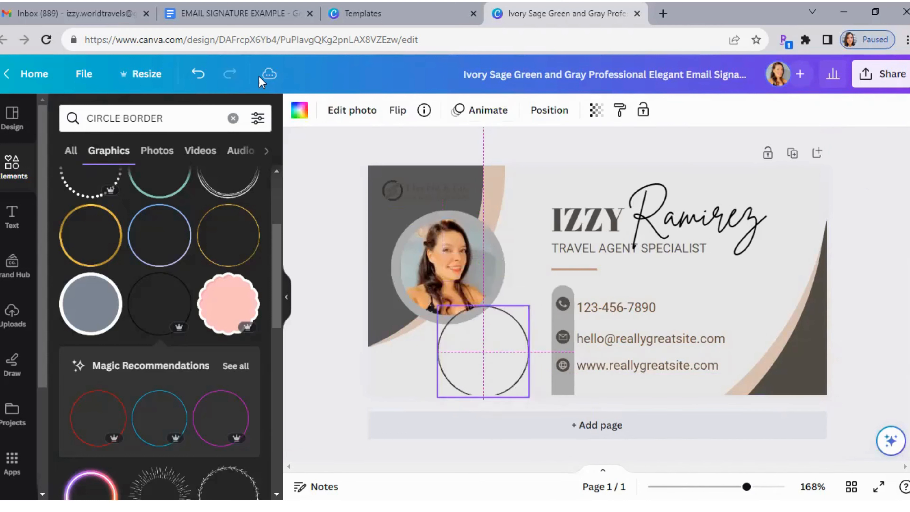
pyautogui.click(197, 77)
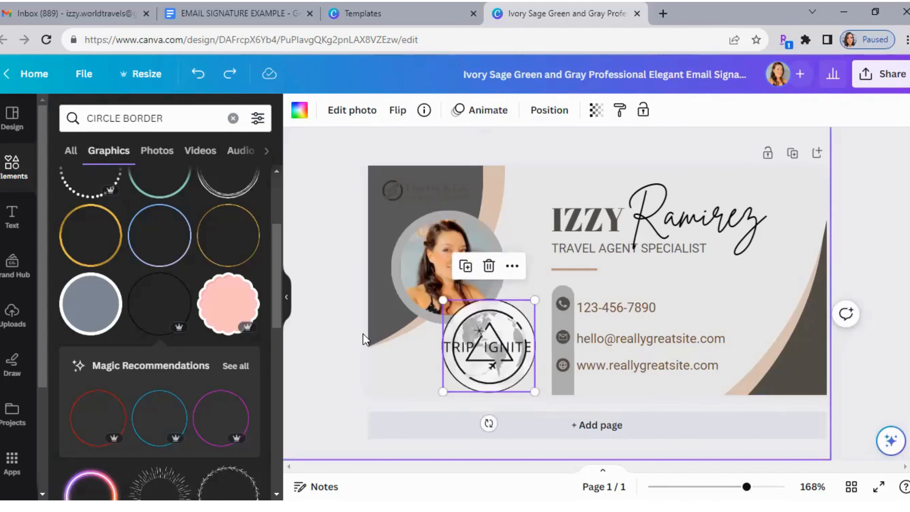
pyautogui.click(391, 352)
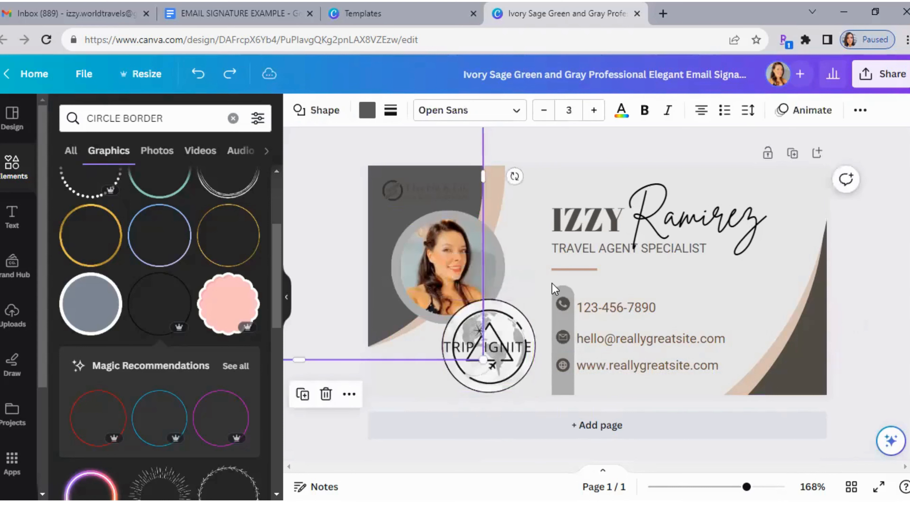
pyautogui.click(552, 284)
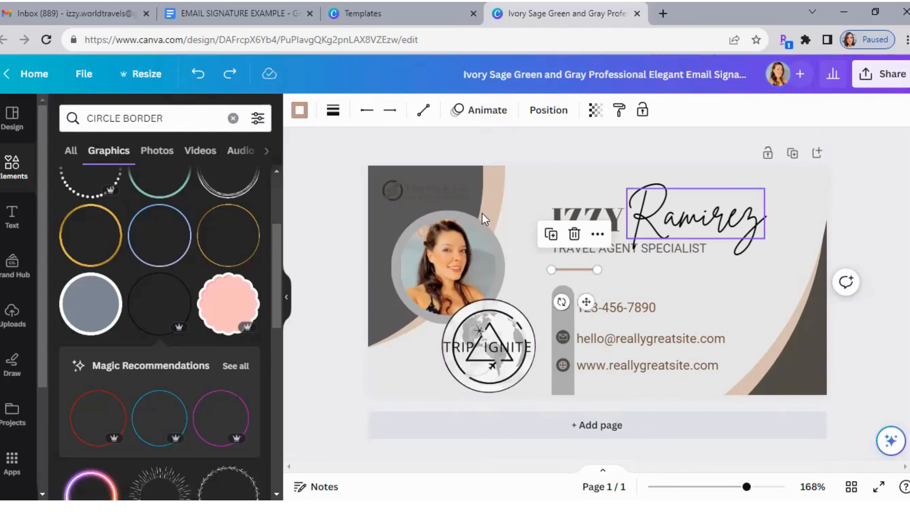
# Step: Delete the two small template text lines and the faint placeholder logo circle at top-left
pyautogui.click(449, 196)
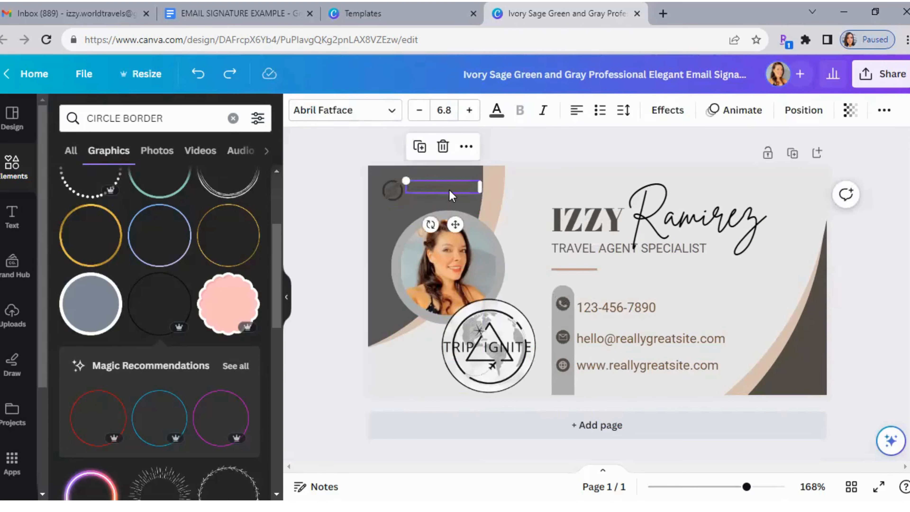
pyautogui.click(450, 196)
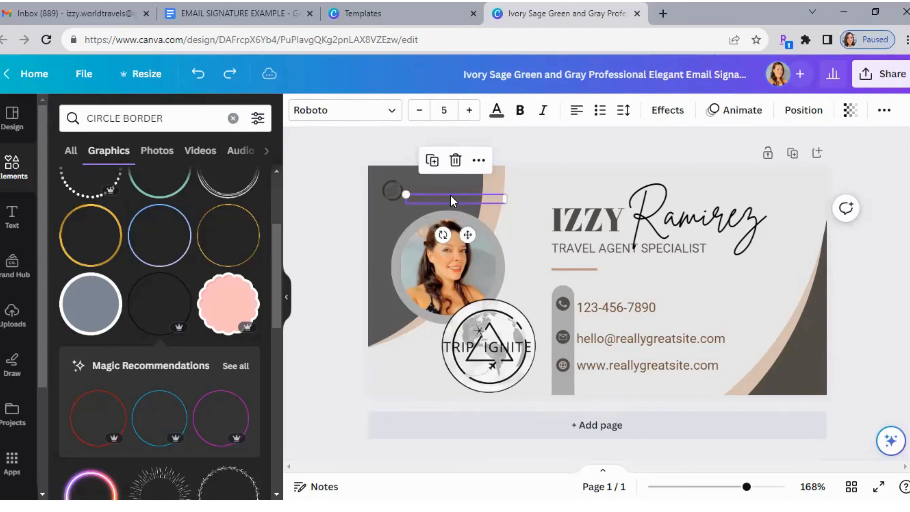
pyautogui.press('Delete')
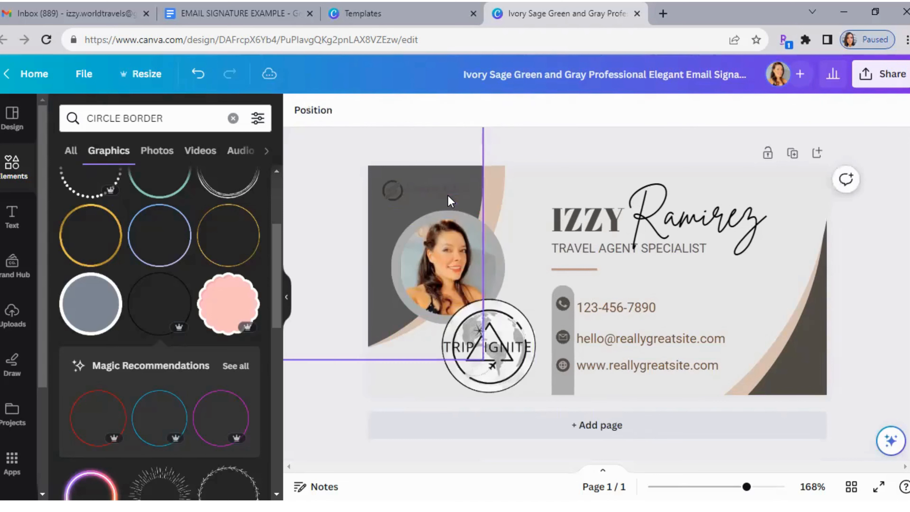
pyautogui.click(443, 187)
pyautogui.press('Delete')
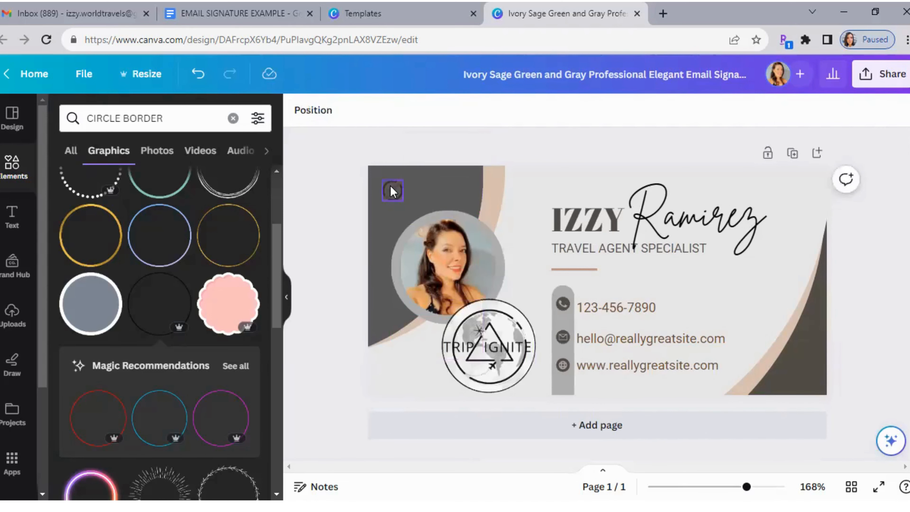
pyautogui.click(391, 189)
pyautogui.press('Delete')
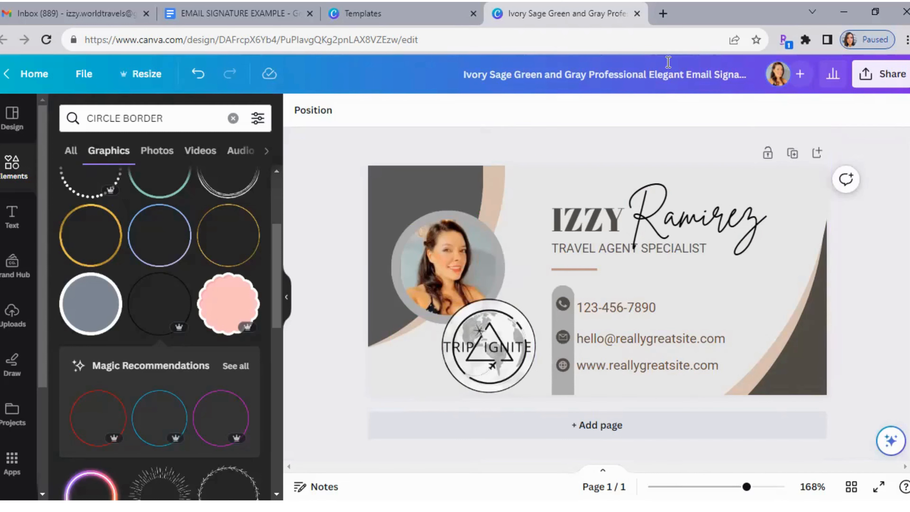
# Step: Retitle the Canva design from its template wording to 'Ex. Email Signature' and bring up Share
pyautogui.click(700, 74)
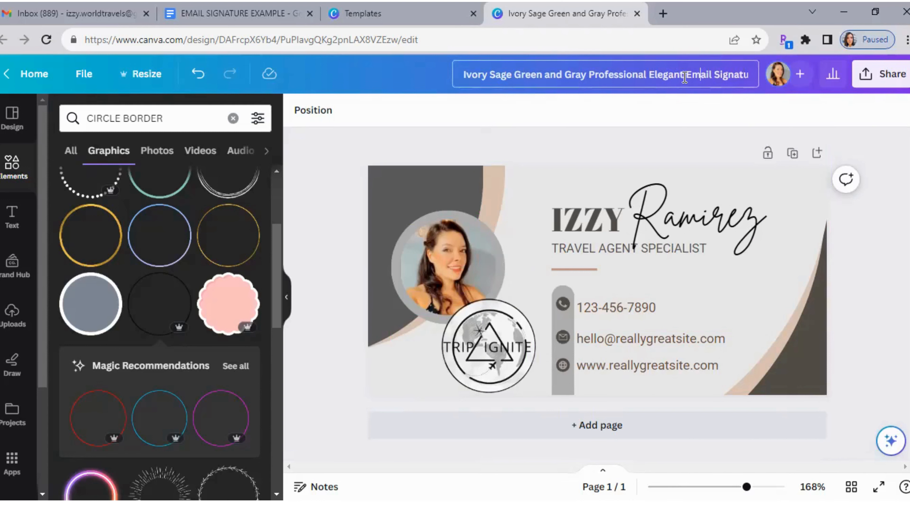
pyautogui.moveTo(684, 75); pyautogui.dragTo(419, 91)
pyautogui.press('BackSpace')
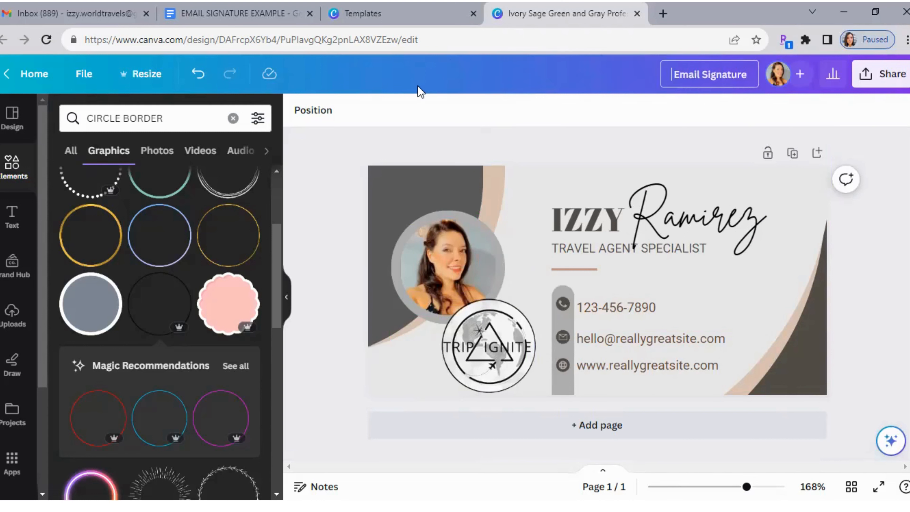
pyautogui.write('Trip Ignite')
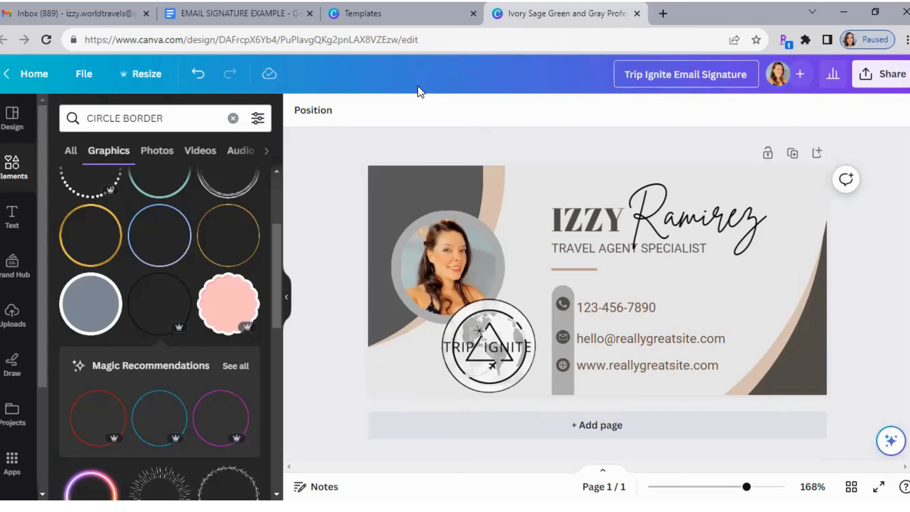
pyautogui.press('BackSpace')
pyautogui.press('BackSpace')
pyautogui.press('BackSpace')
pyautogui.press('BackSpace')
pyautogui.press('BackSpace')
pyautogui.press('BackSpace')
pyautogui.press('BackSpace')
pyautogui.press('BackSpace')
pyautogui.press('BackSpace')
pyautogui.press('BackSpace')
pyautogui.press('BackSpace')
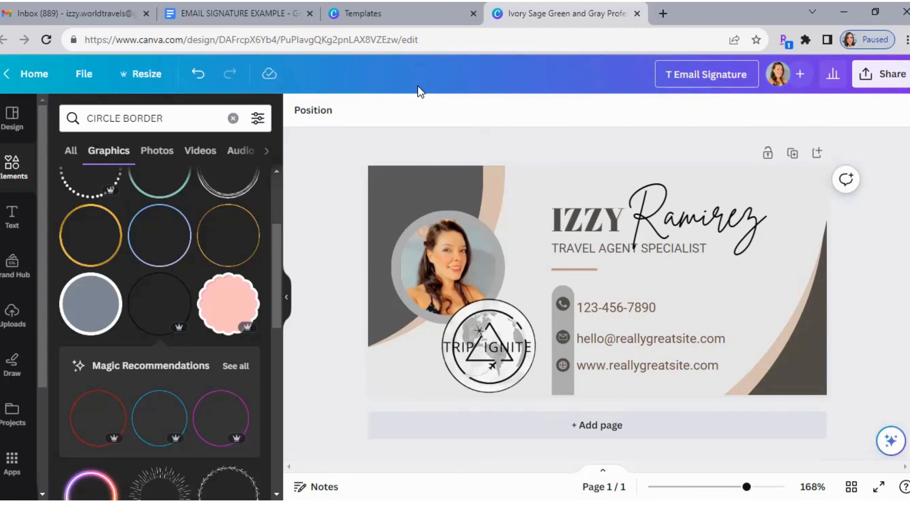
pyautogui.write('Example')
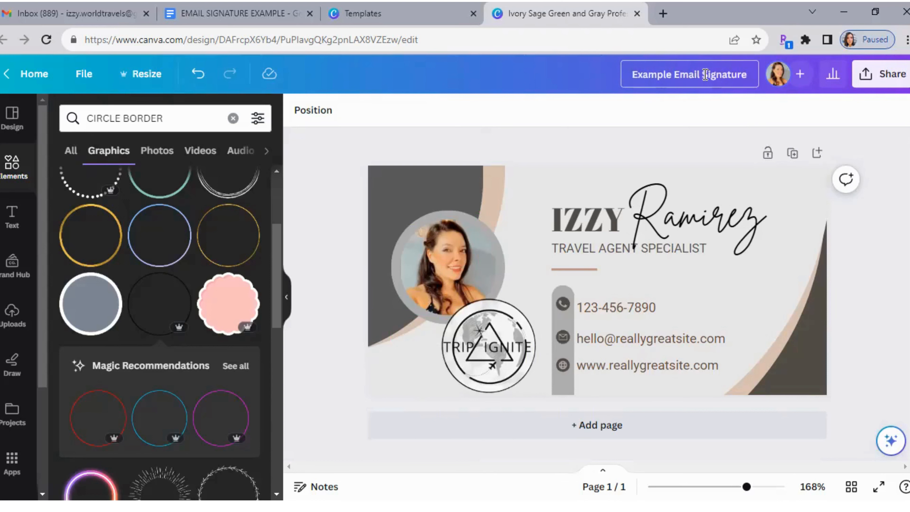
pyautogui.press('BackSpace')
pyautogui.press('BackSpace')
pyautogui.press('BackSpace')
pyautogui.press('BackSpace')
pyautogui.press('BackSpace')
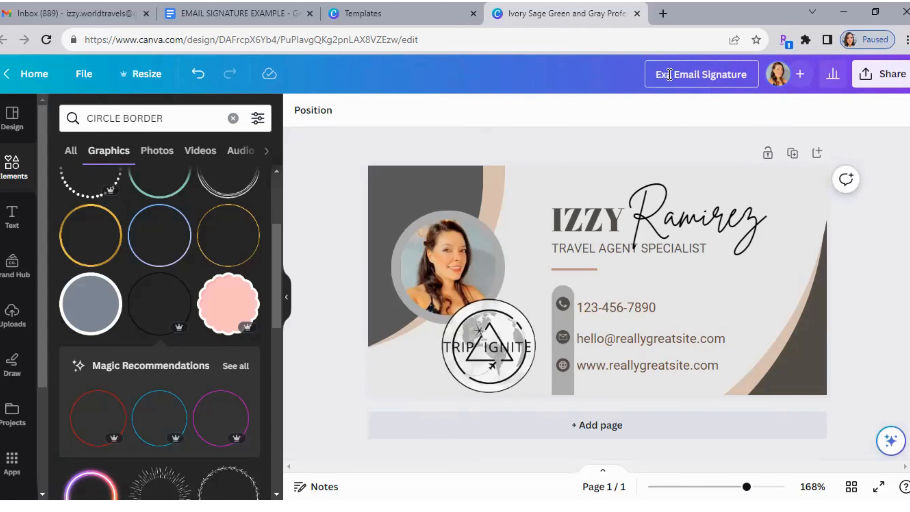
pyautogui.write('.')
pyautogui.click(869, 75)
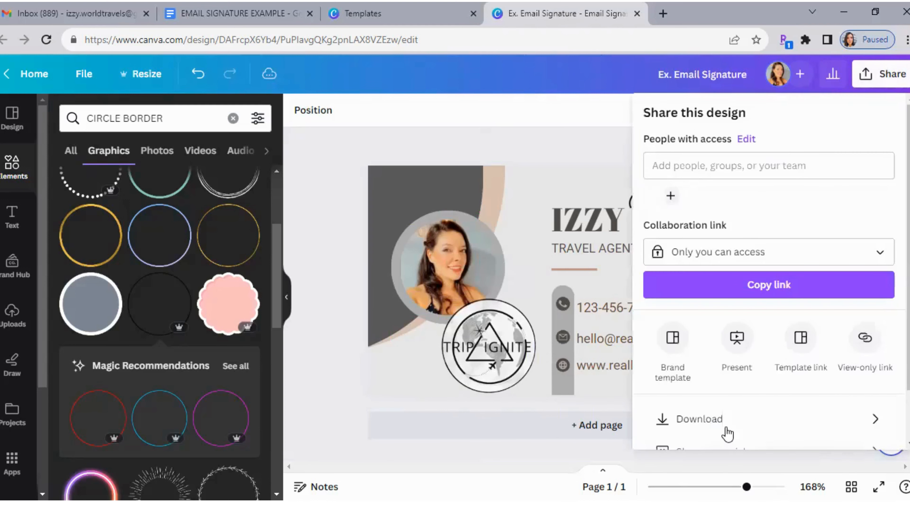
# Step: Download the design as a PNG, Ex. Email Signature.png, then return to the Gmail inbox
pyautogui.click(724, 420)
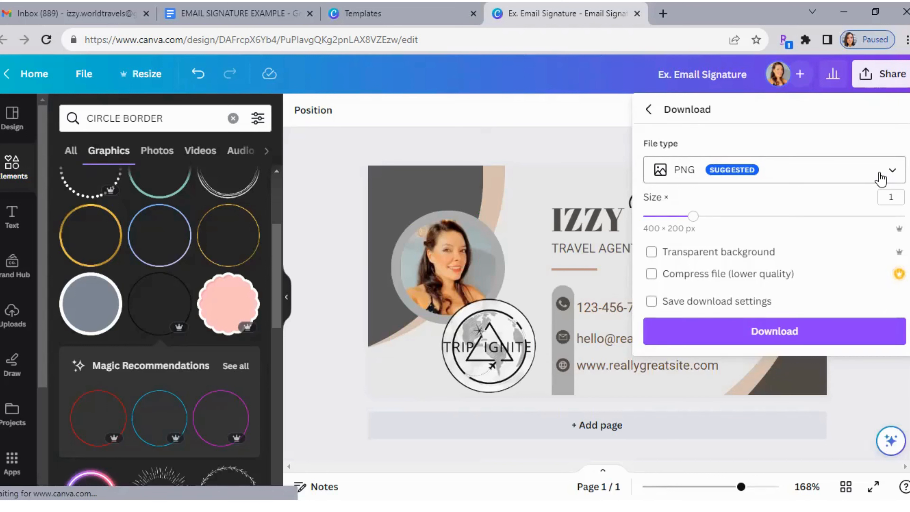
pyautogui.click(893, 173)
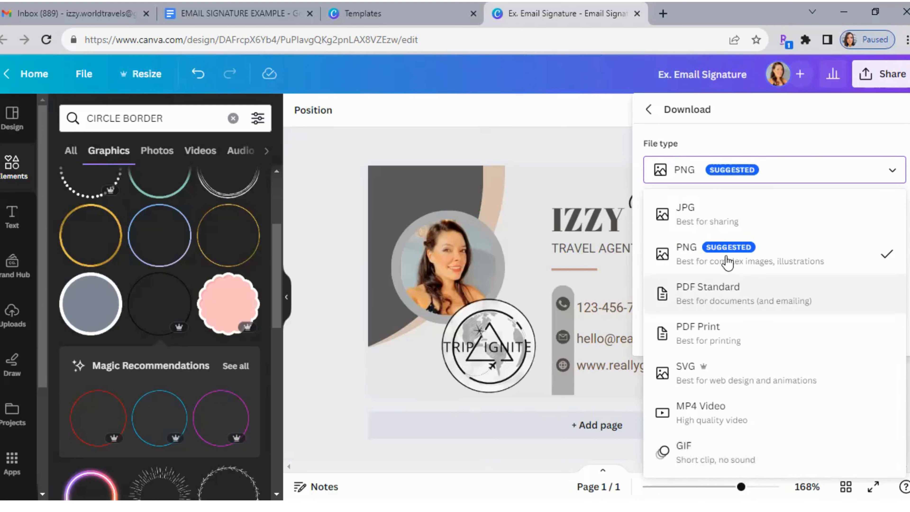
pyautogui.click(756, 261)
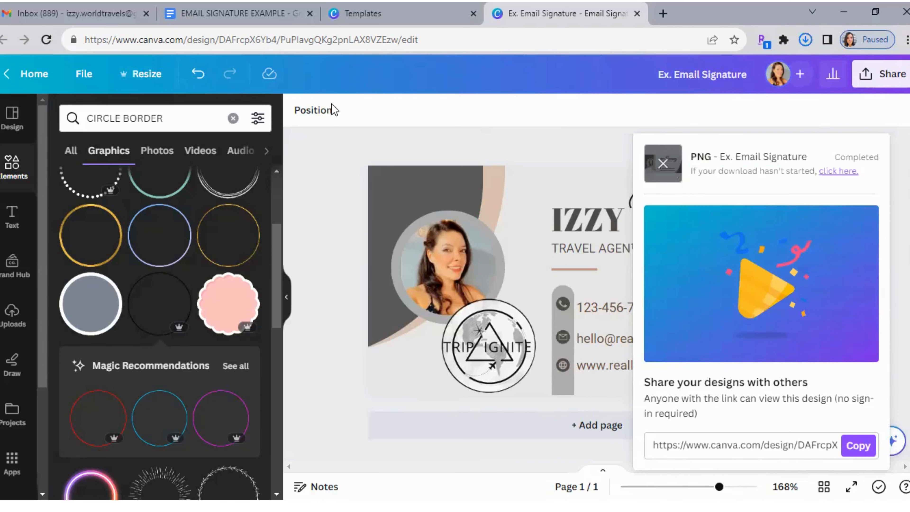
pyautogui.click(38, 12)
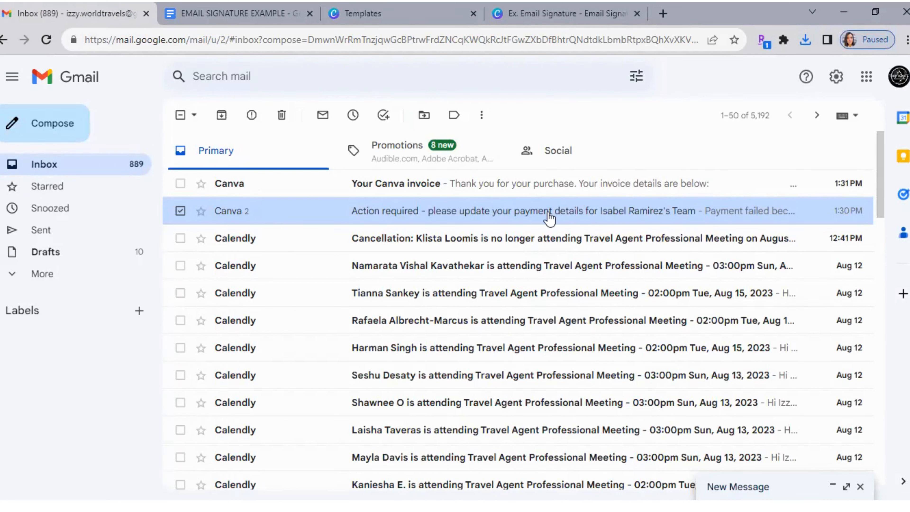
# Step: Go to Gmail's See all settings page and scroll the General tab down to Signature
pyautogui.click(837, 84)
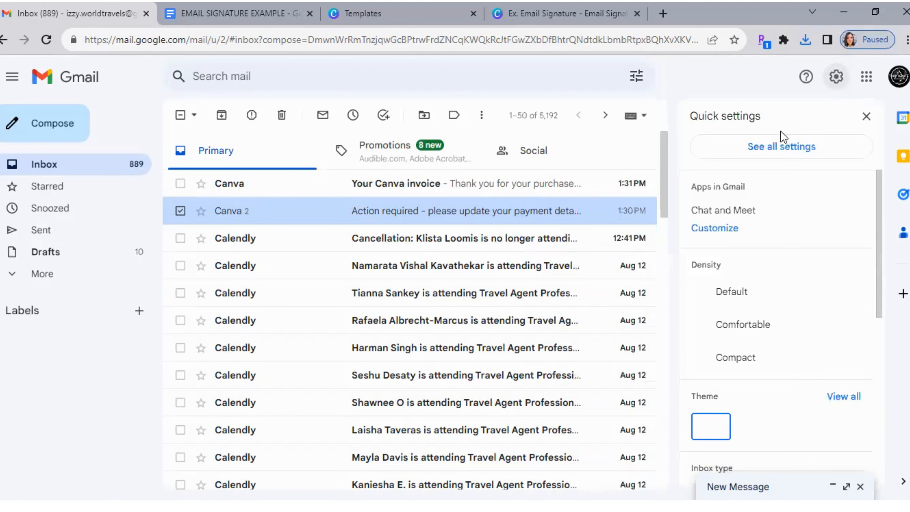
pyautogui.click(778, 154)
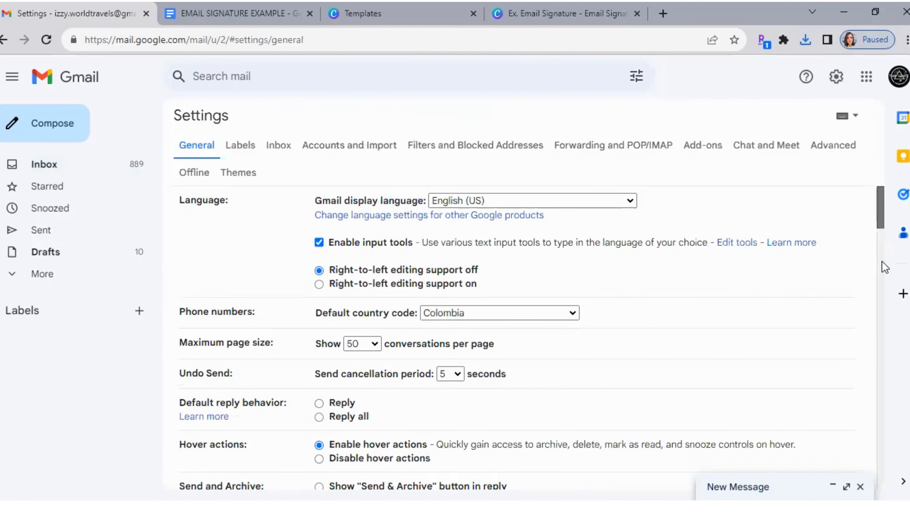
pyautogui.scroll(-5, 882, 261)
pyautogui.scroll(-7, 894, 297)
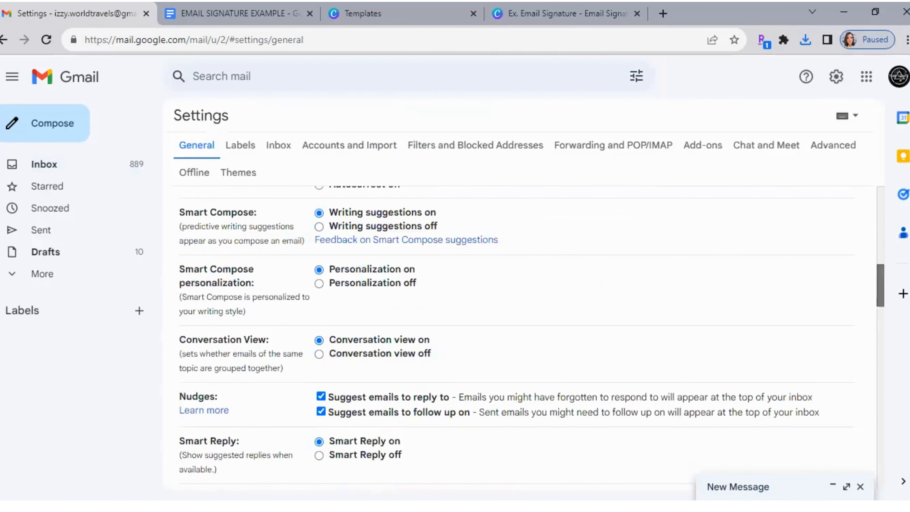
pyautogui.scroll(-8, 516, 337)
pyautogui.scroll(-10, 517, 337)
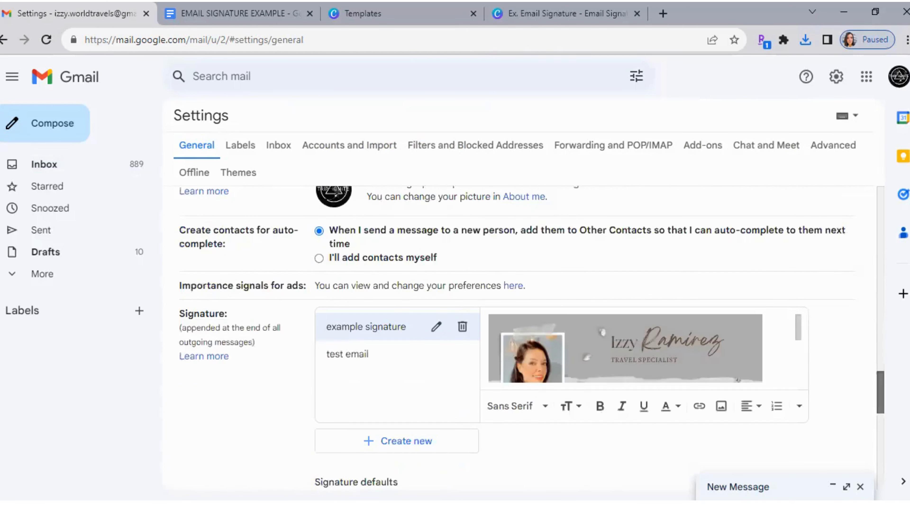
pyautogui.scroll(-2, 264, 281)
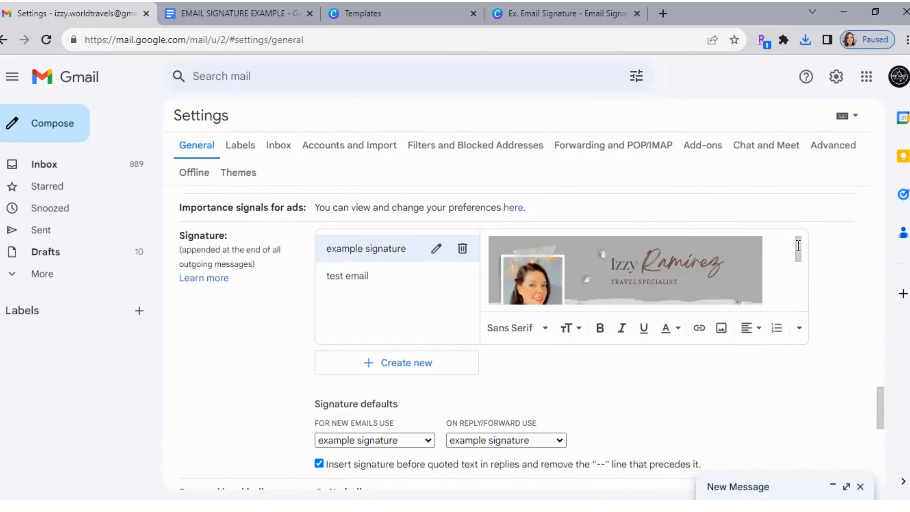
# Step: Delete 'example signature', then review the remaining 'test email' signature with its banner and social icons
pyautogui.click(462, 255)
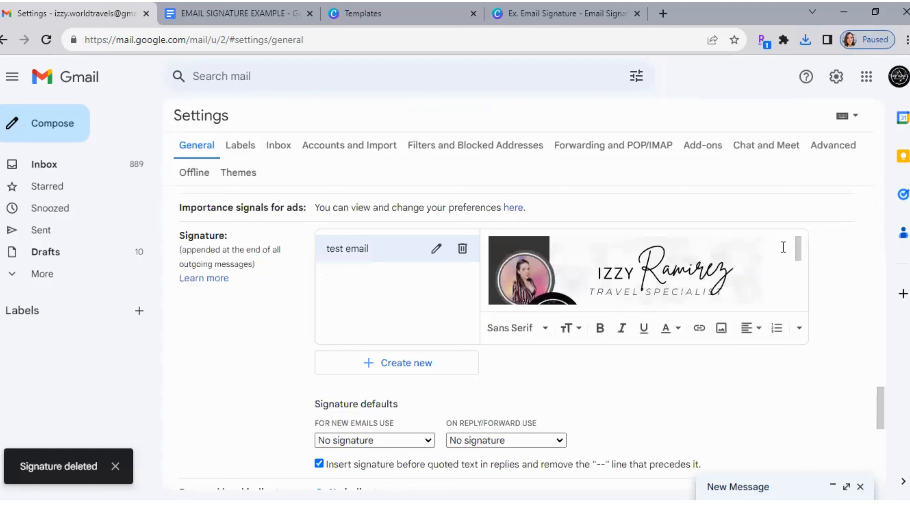
pyautogui.scroll(-2, 803, 275)
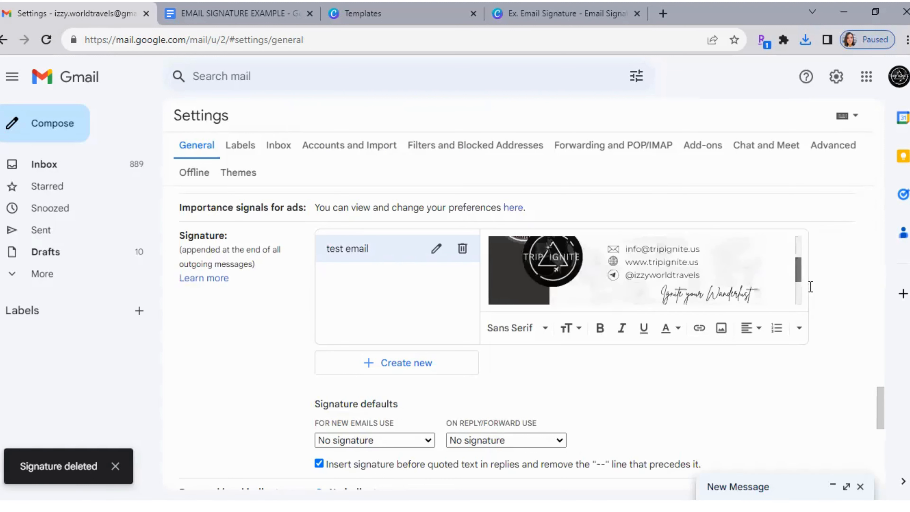
pyautogui.scroll(-2, 811, 260)
pyautogui.scroll(4, 804, 241)
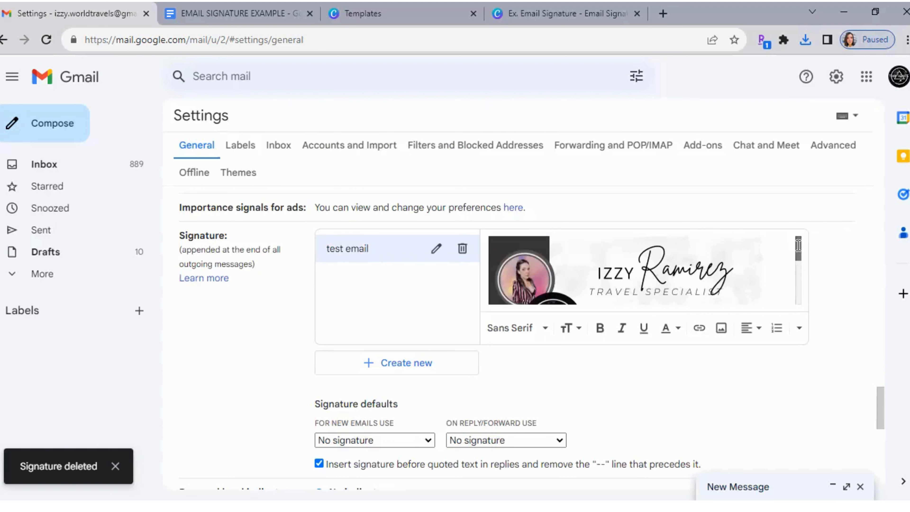
pyautogui.scroll(-1, 803, 260)
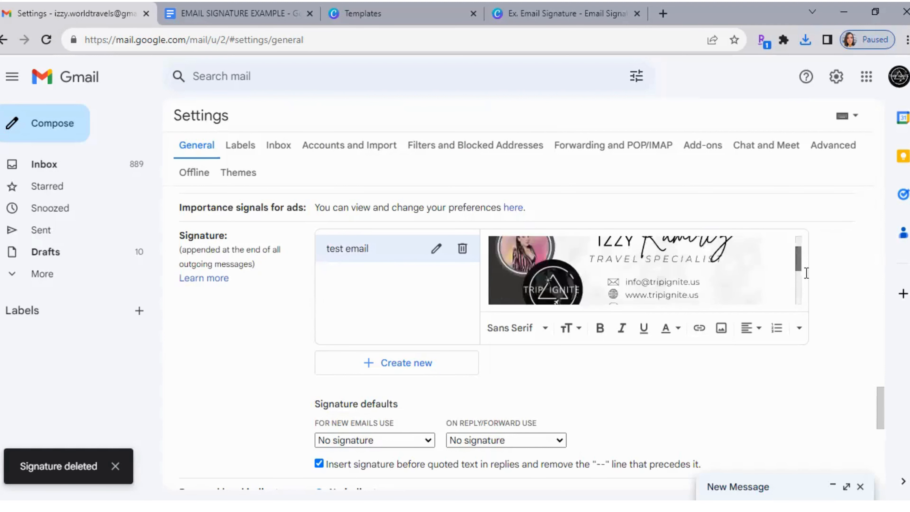
pyautogui.scroll(-1, 806, 273)
pyautogui.moveTo(804, 271); pyautogui.dragTo(800, 270)
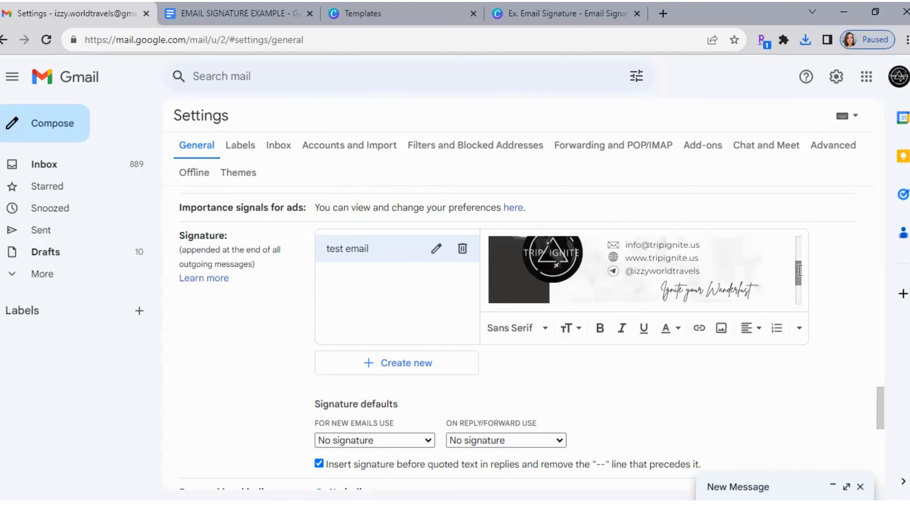
pyautogui.scroll(-1, 494, 271)
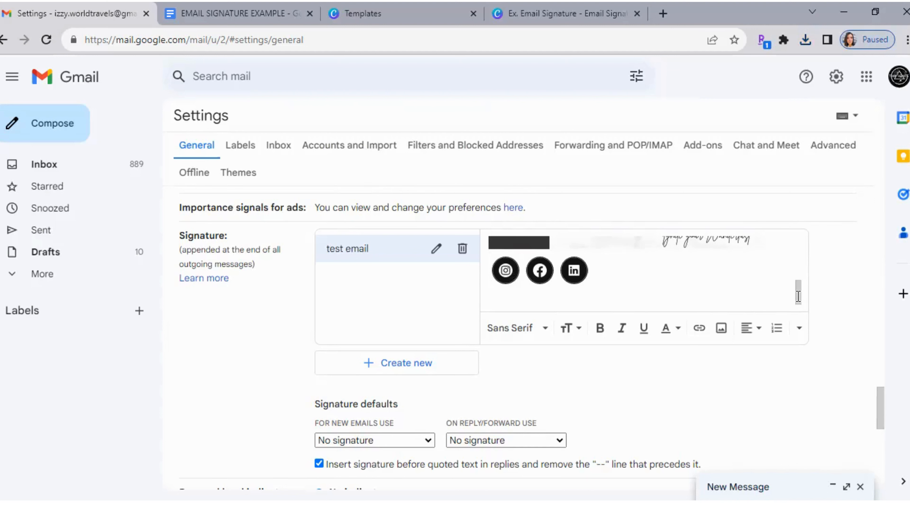
pyautogui.scroll(3, 802, 264)
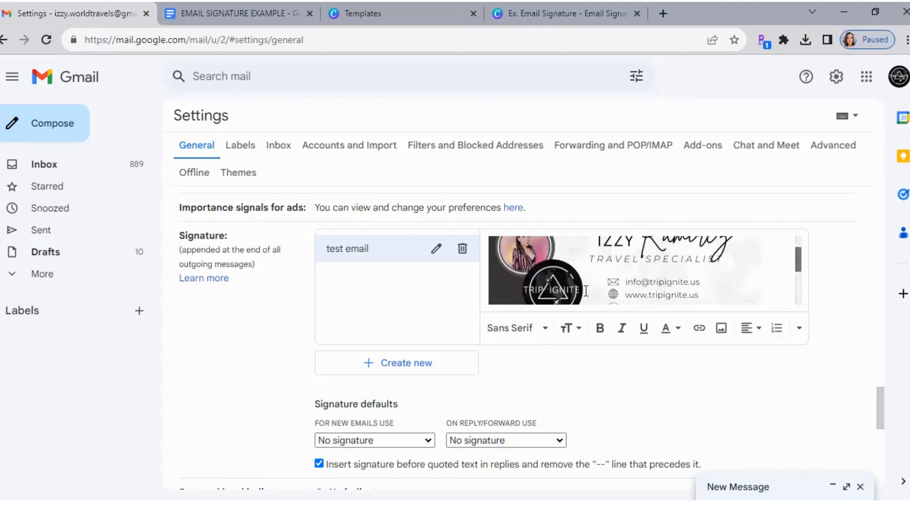
pyautogui.scroll(-3, 586, 289)
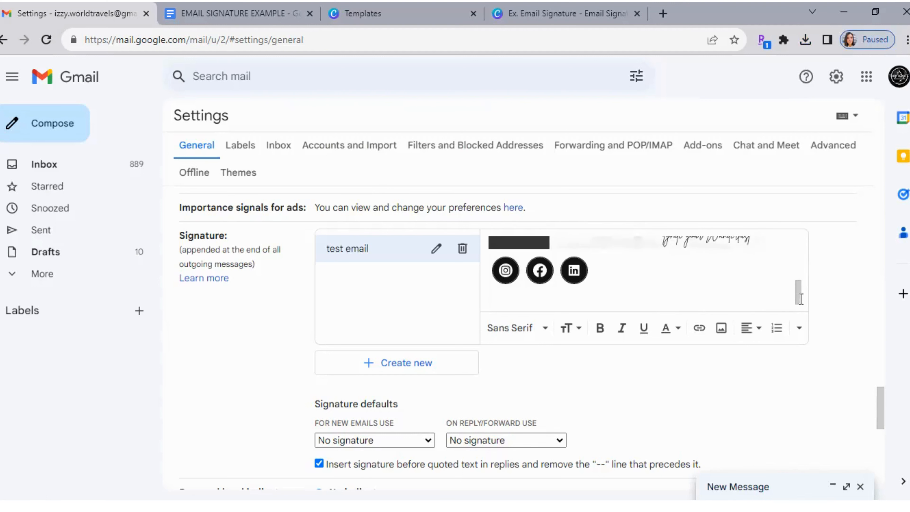
pyautogui.scroll(3, 795, 244)
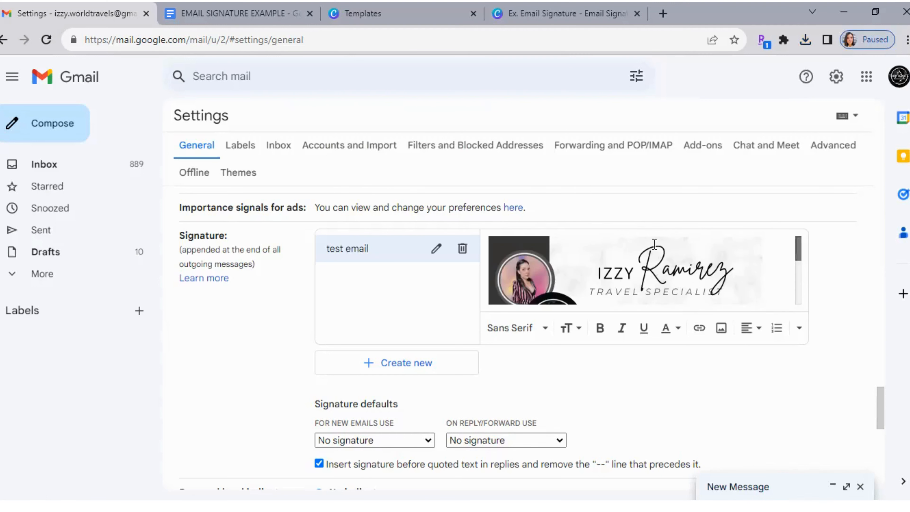
# Step: Create a new empty signature named 'example sign.'
pyautogui.click(408, 369)
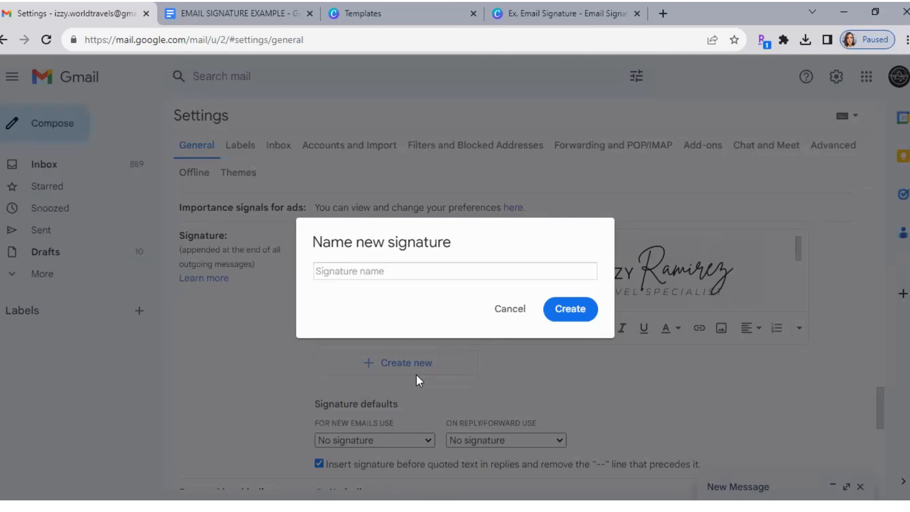
pyautogui.click(428, 275)
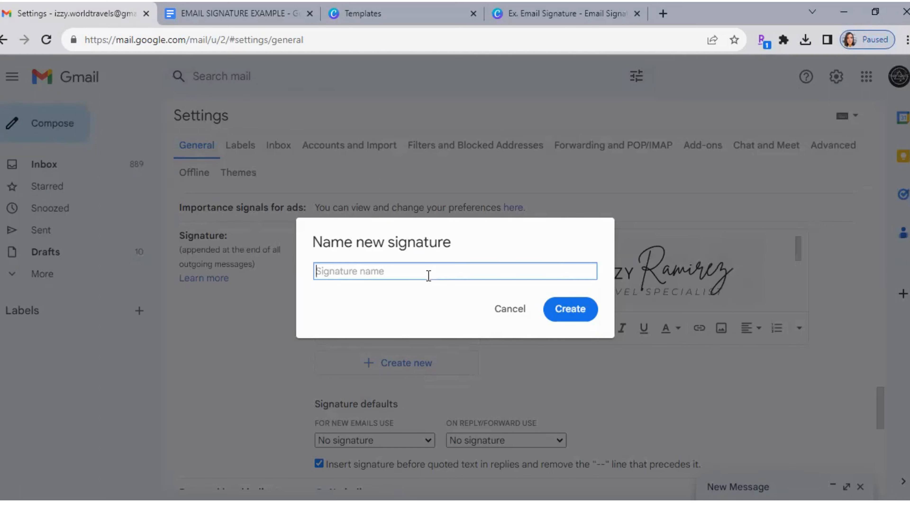
pyautogui.write('example sign.')
pyautogui.click(564, 311)
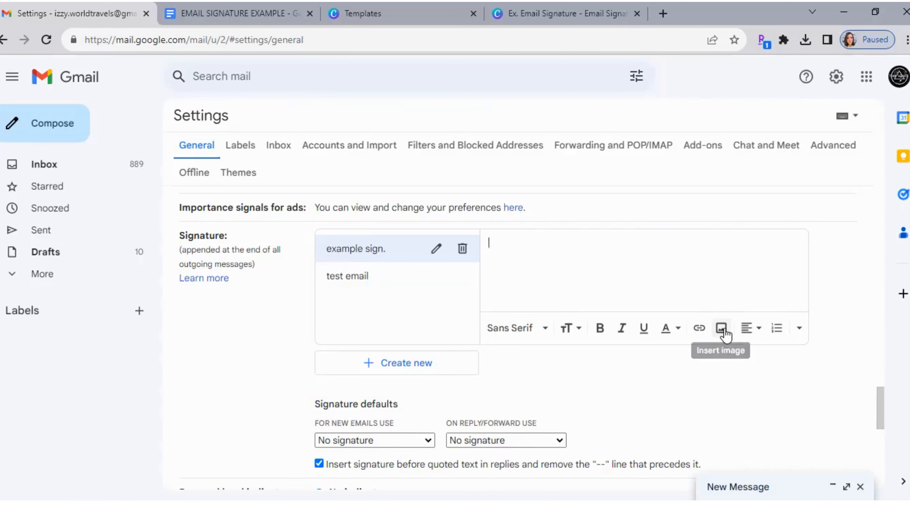
# Step: Upload the Ex. Email Signature image from the computer into the 'example sign.' signature
pyautogui.click(722, 329)
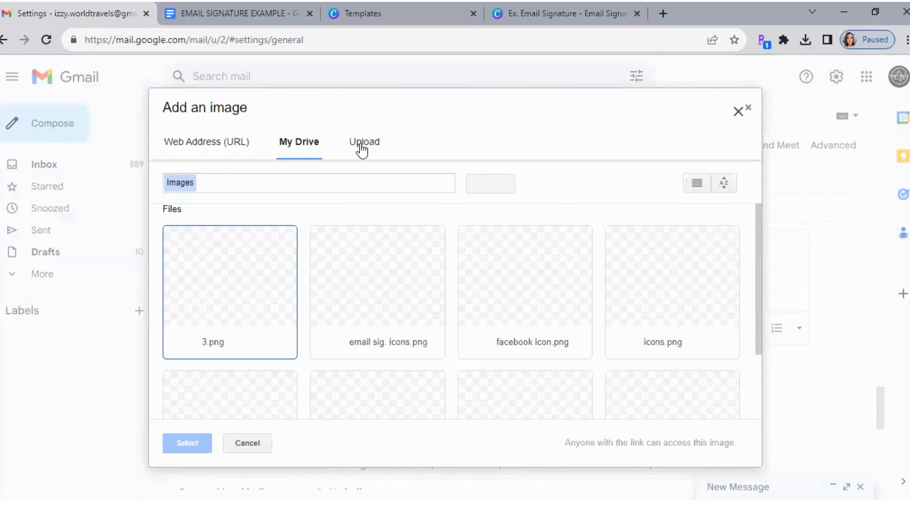
pyautogui.click(362, 144)
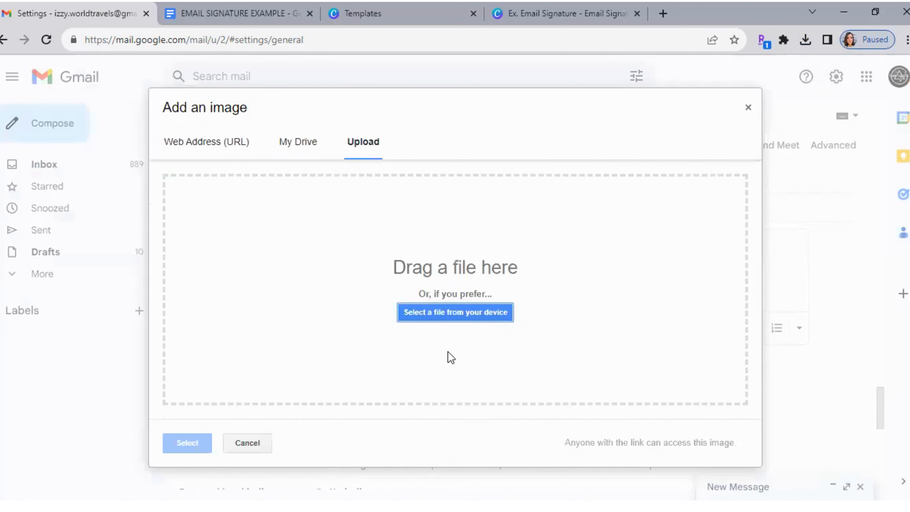
pyautogui.click(463, 314)
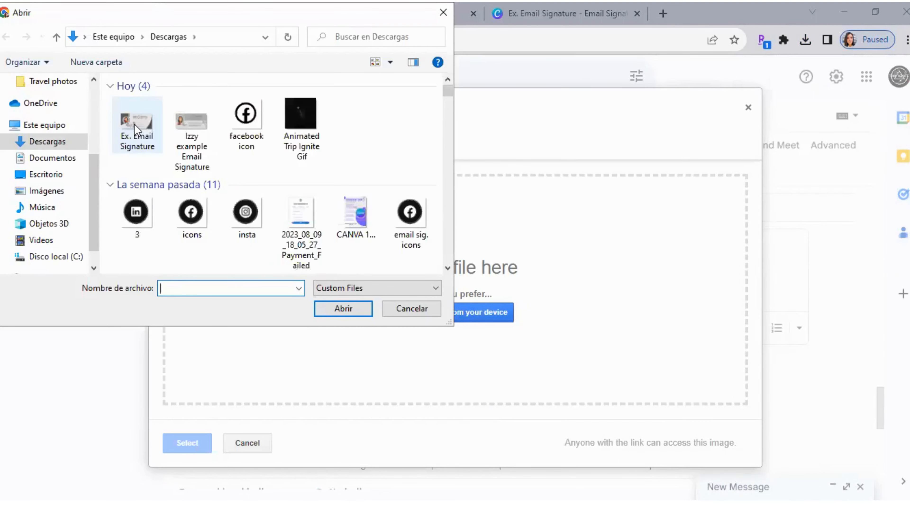
pyautogui.click(138, 126)
pyautogui.click(344, 309)
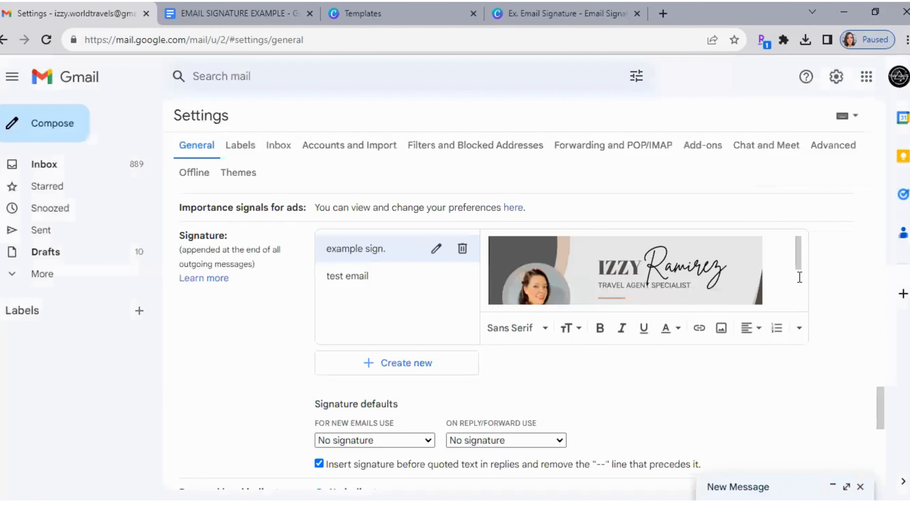
# Step: Try the banner image at Small, Medium and Large, settling on Original size
pyautogui.moveTo(799, 261); pyautogui.dragTo(799, 332)
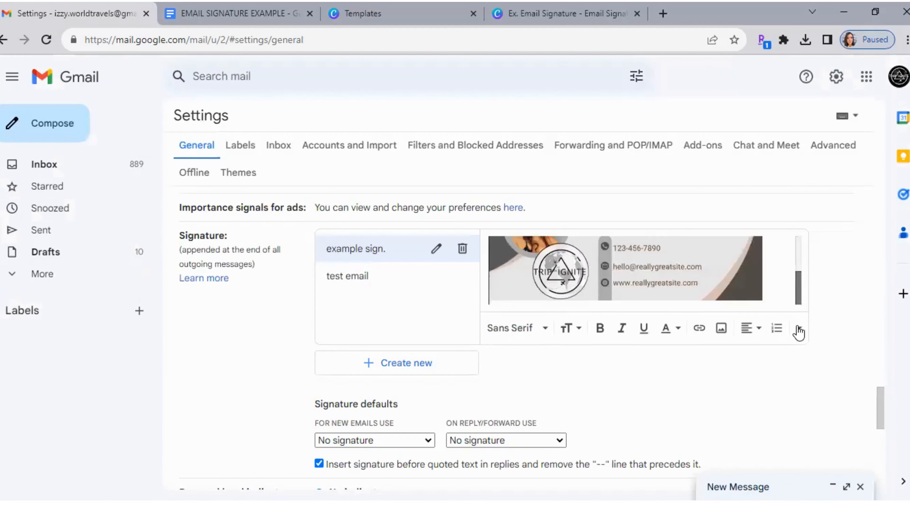
pyautogui.moveTo(797, 299)
pyautogui.mouseDown()
pyautogui.moveTo(795, 246)
pyautogui.moveTo(794, 305)
pyautogui.mouseUp()
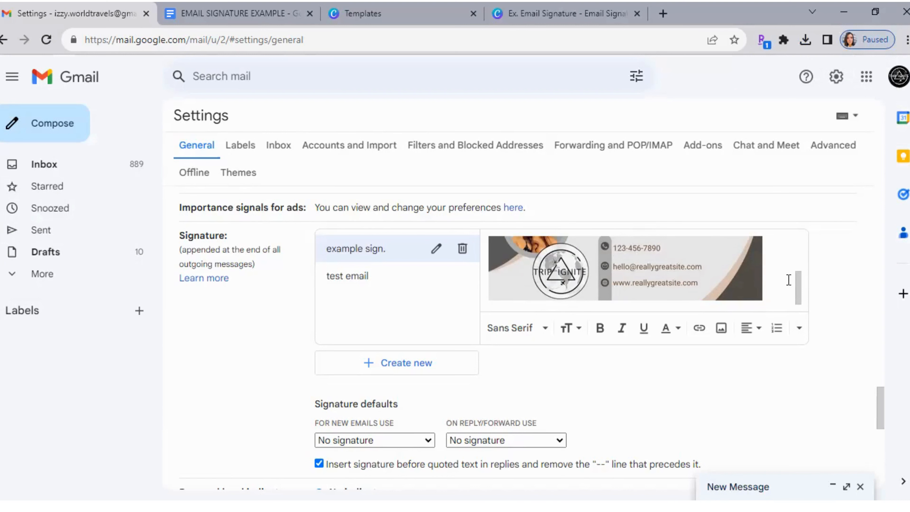
pyautogui.click(733, 275)
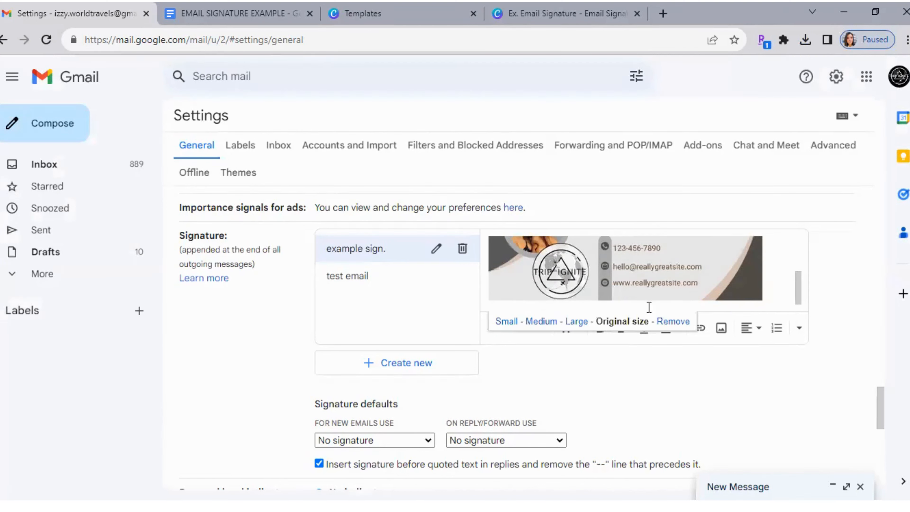
pyautogui.click(514, 322)
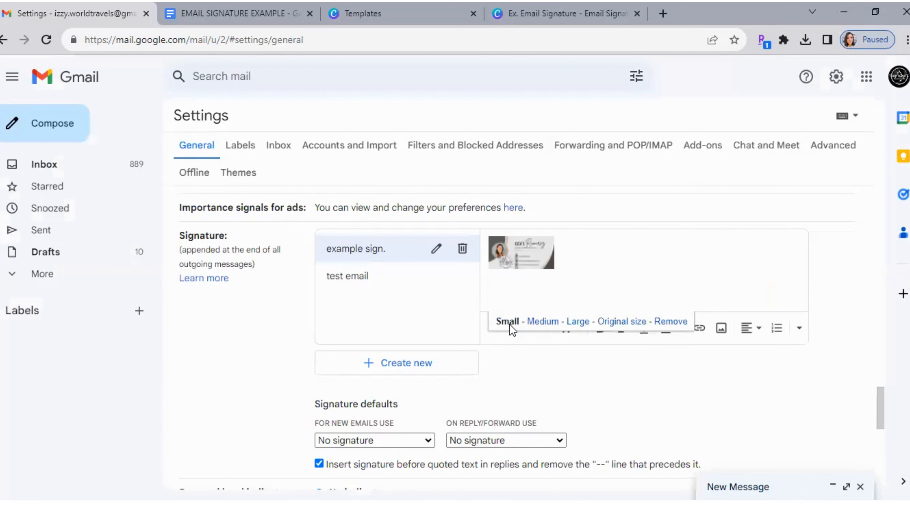
pyautogui.click(536, 323)
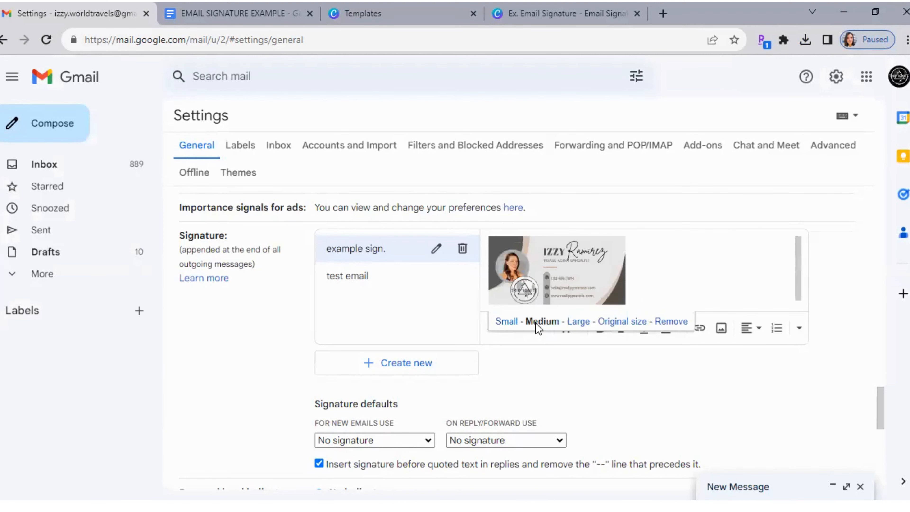
pyautogui.click(575, 323)
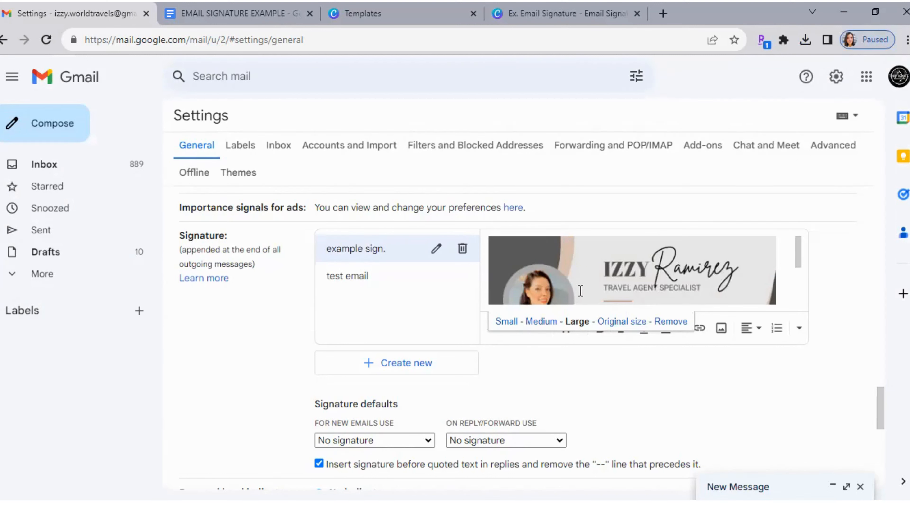
pyautogui.click(613, 322)
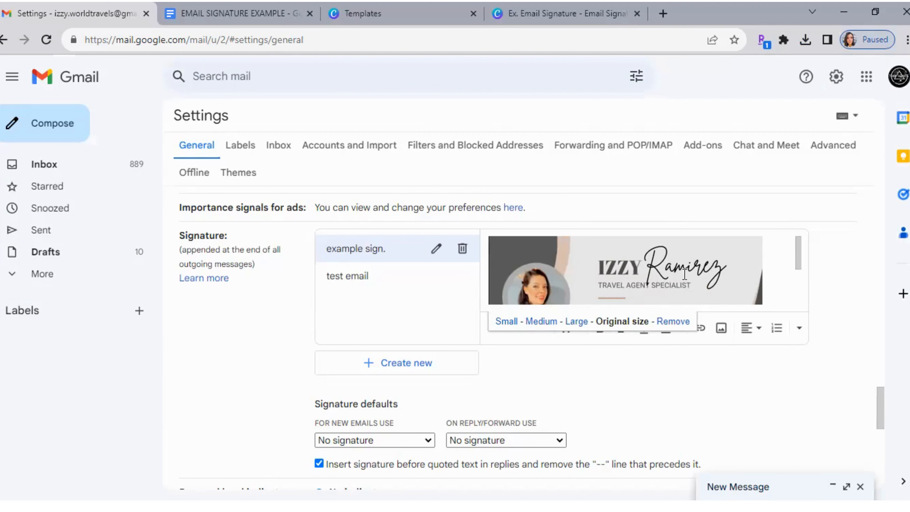
pyautogui.click(580, 322)
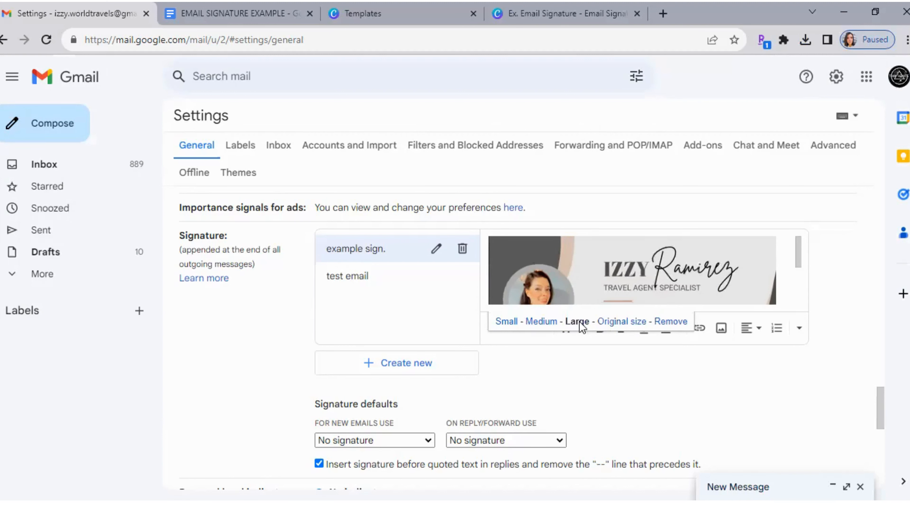
pyautogui.click(615, 322)
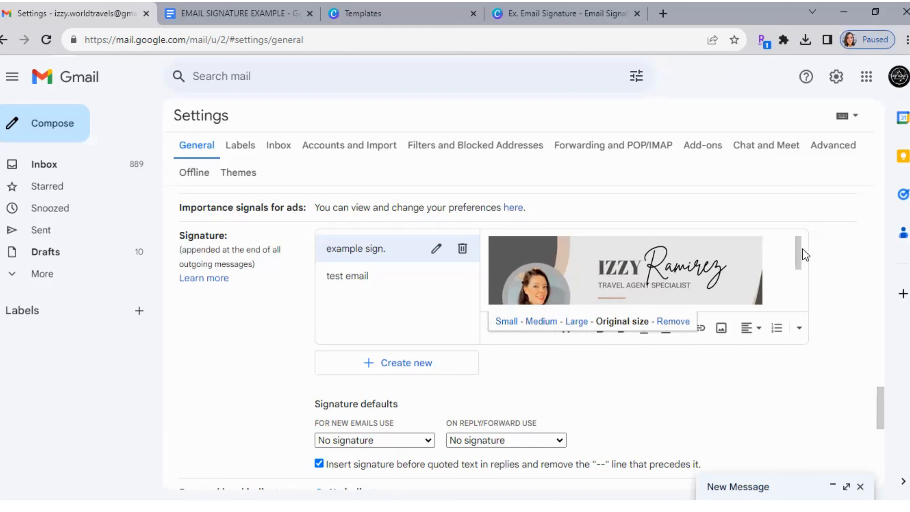
# Step: Add an empty line directly below the banner image
pyautogui.moveTo(799, 251)
pyautogui.mouseDown()
pyautogui.moveTo(799, 287)
pyautogui.moveTo(797, 255)
pyautogui.mouseUp()
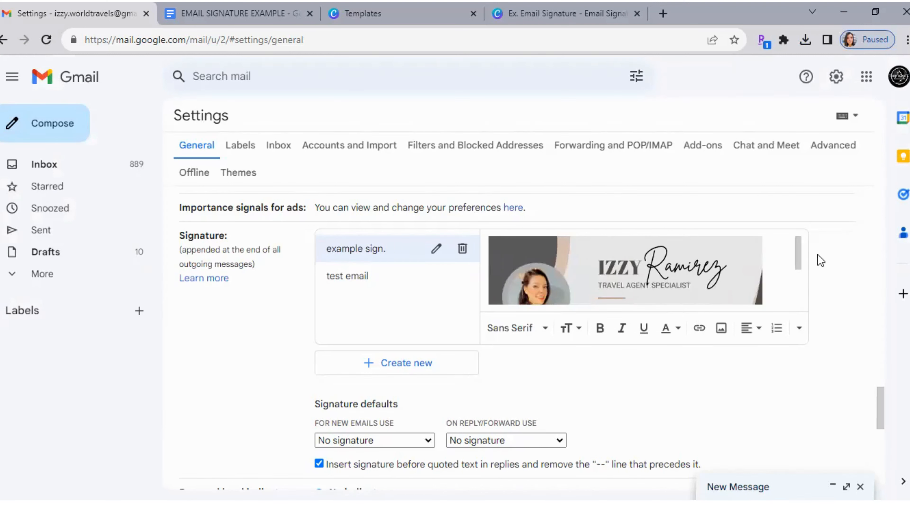
pyautogui.scroll(-2, 811, 287)
pyautogui.click(674, 280)
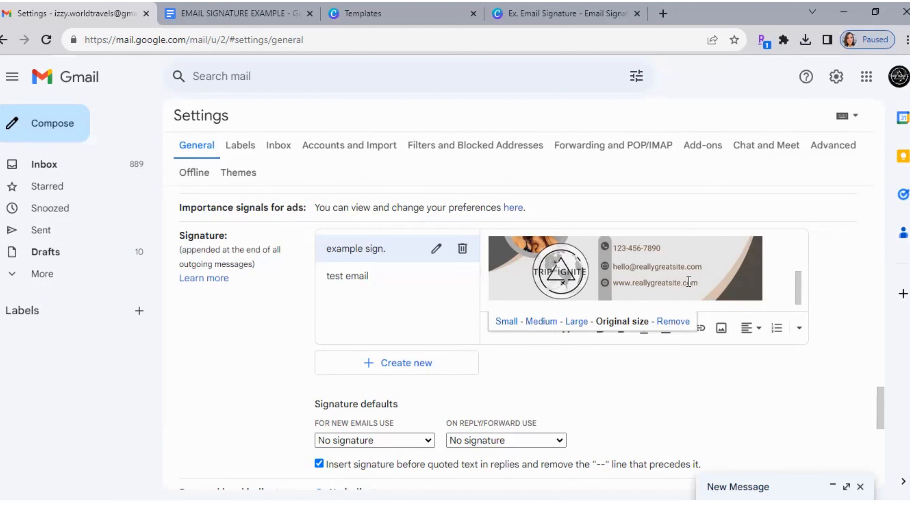
pyautogui.click(771, 281)
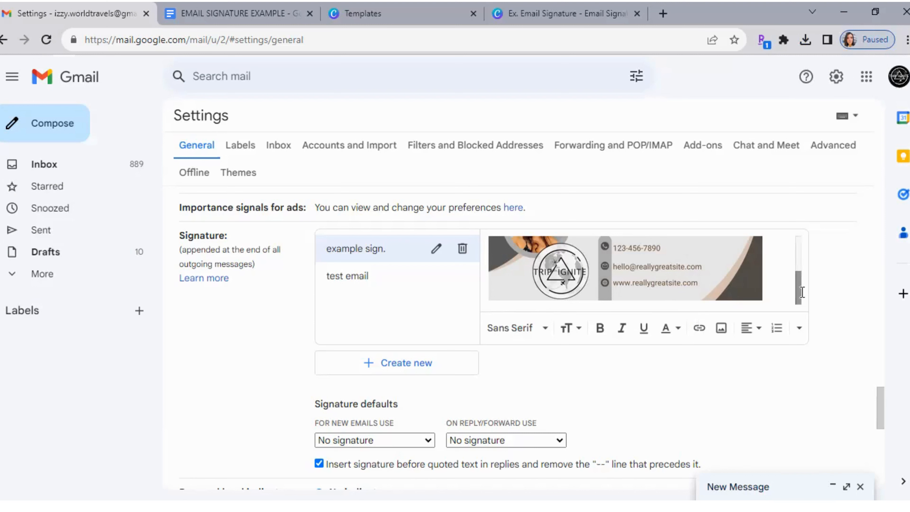
pyautogui.moveTo(802, 292)
pyautogui.mouseDown()
pyautogui.moveTo(807, 252)
pyautogui.moveTo(812, 358)
pyautogui.moveTo(800, 351)
pyautogui.mouseUp()
pyautogui.press('Return')
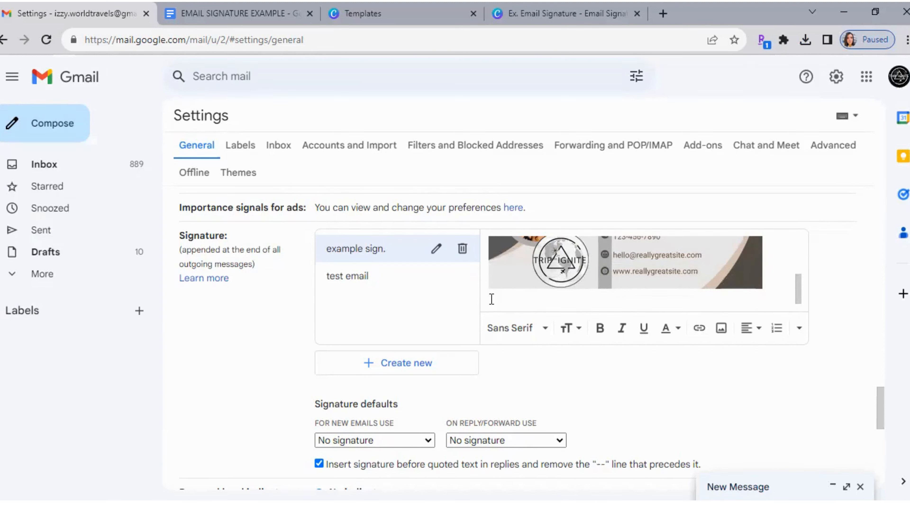
# Step: Upload the facebook icon image onto the new line below the banner
pyautogui.click(721, 329)
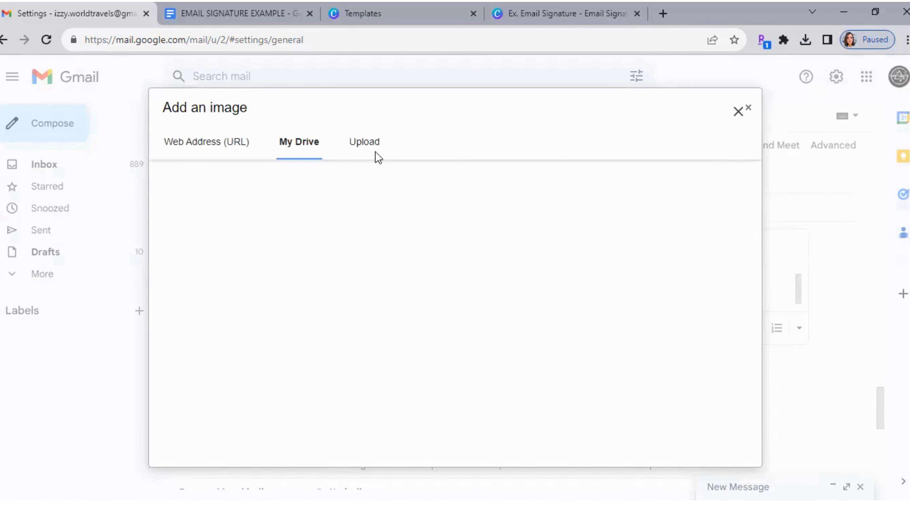
pyautogui.click(371, 150)
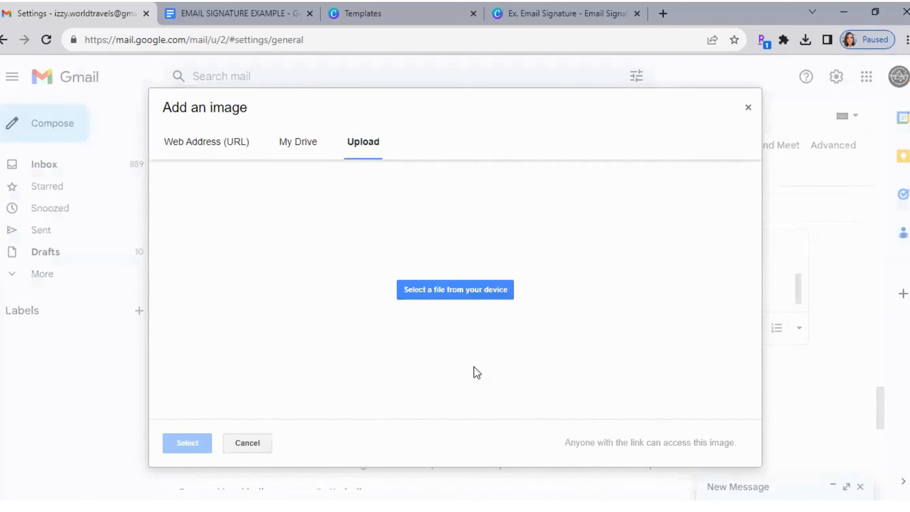
pyautogui.click(474, 315)
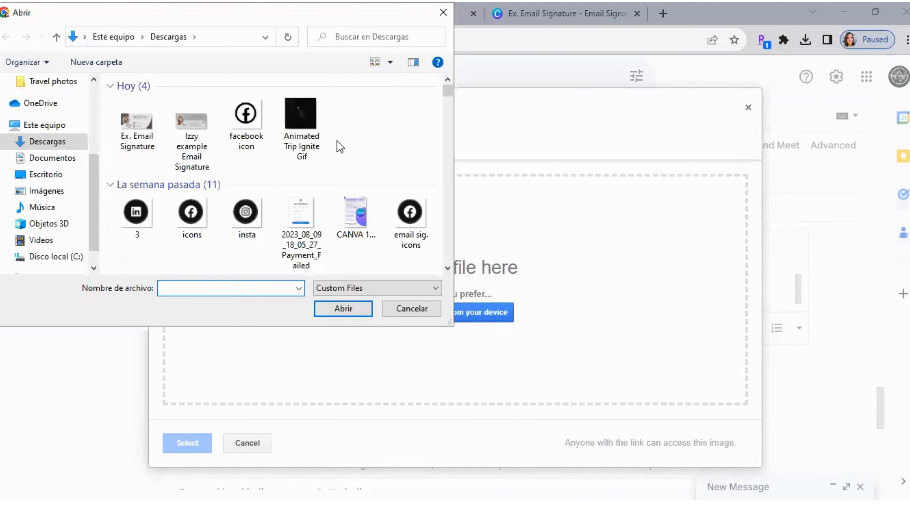
pyautogui.click(250, 121)
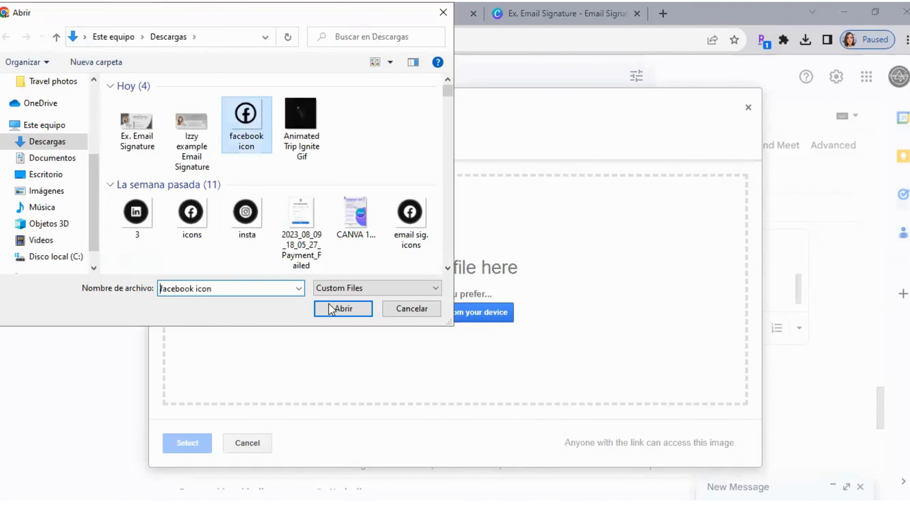
pyautogui.click(333, 310)
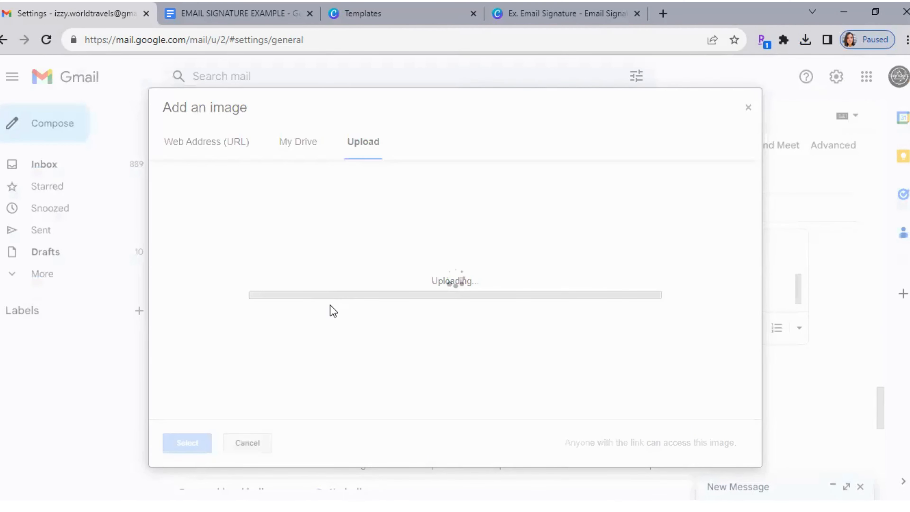
pyautogui.moveTo(801, 283); pyautogui.dragTo(800, 300)
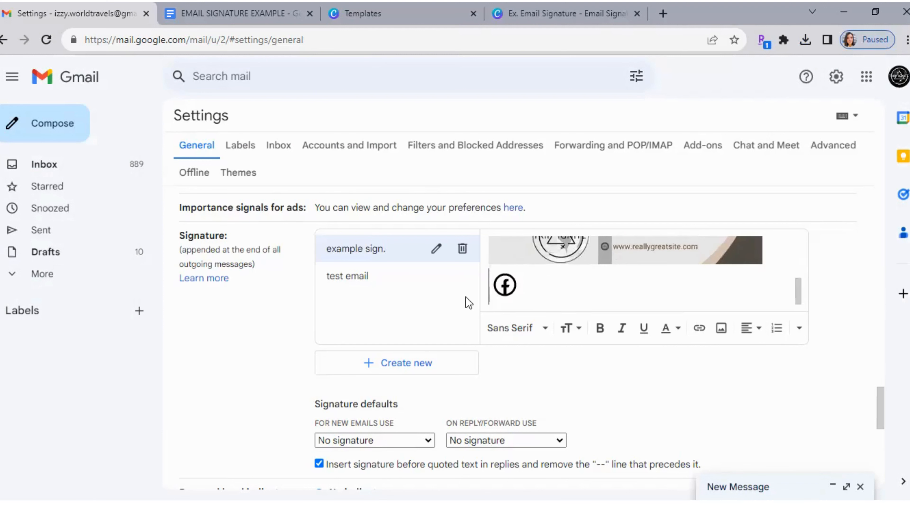
# Step: Select the Facebook icon and start a link, then cancel without adding one
pyautogui.click(515, 289)
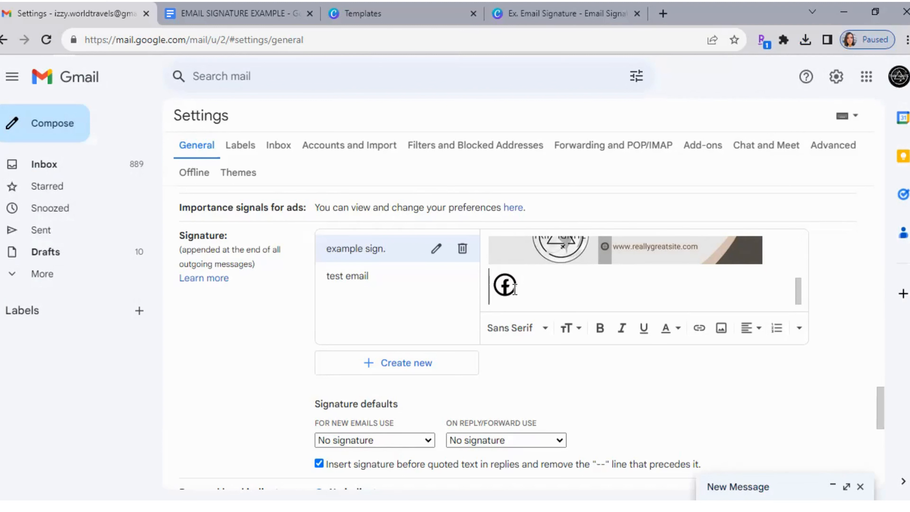
pyautogui.doubleClick(503, 277)
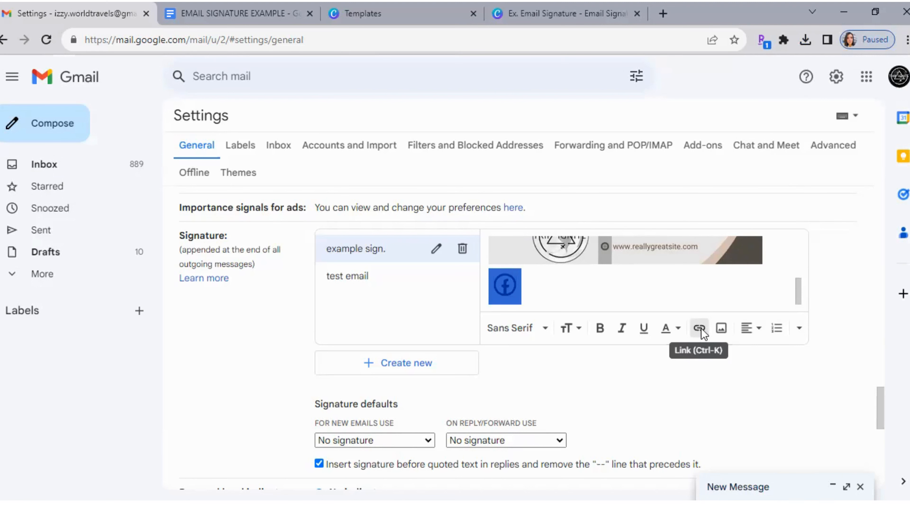
pyautogui.click(701, 328)
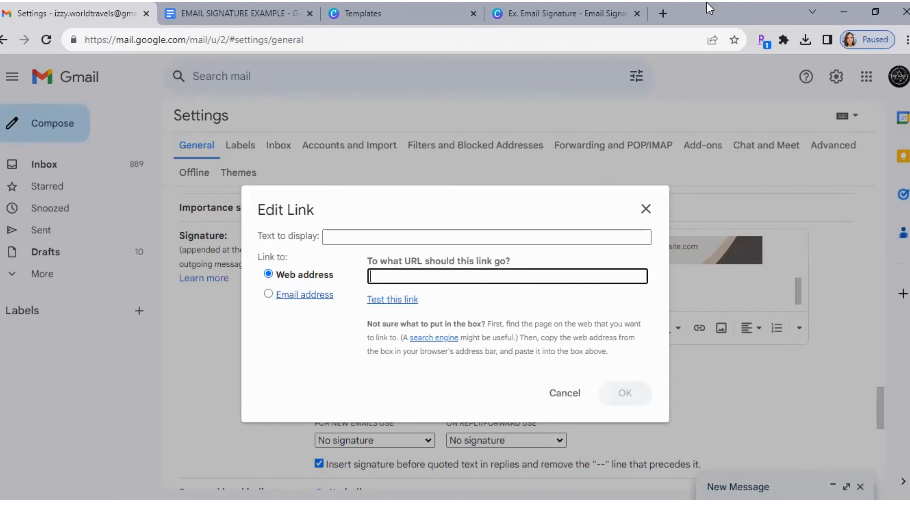
pyautogui.click(565, 395)
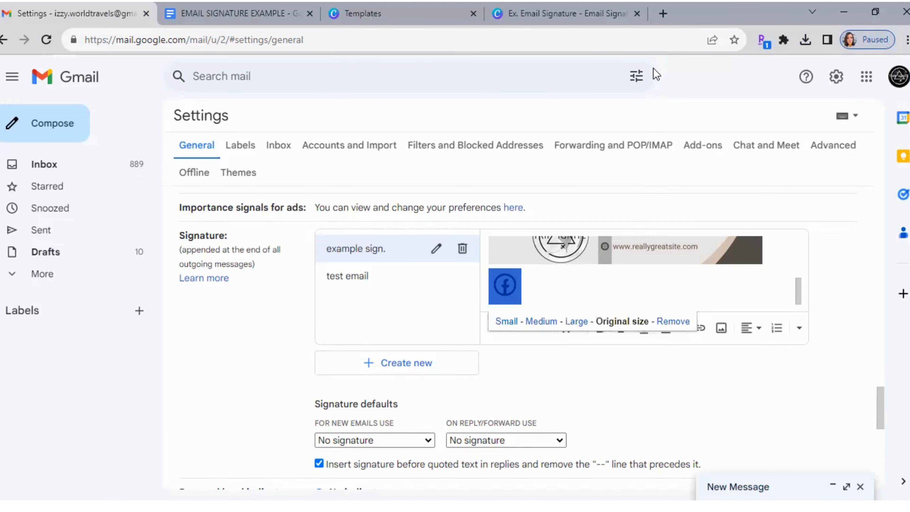
# Step: Open the Facebook home page in a new browser tab via the bookmark
pyautogui.click(585, 42)
pyautogui.click(807, 187)
pyautogui.click(394, 67)
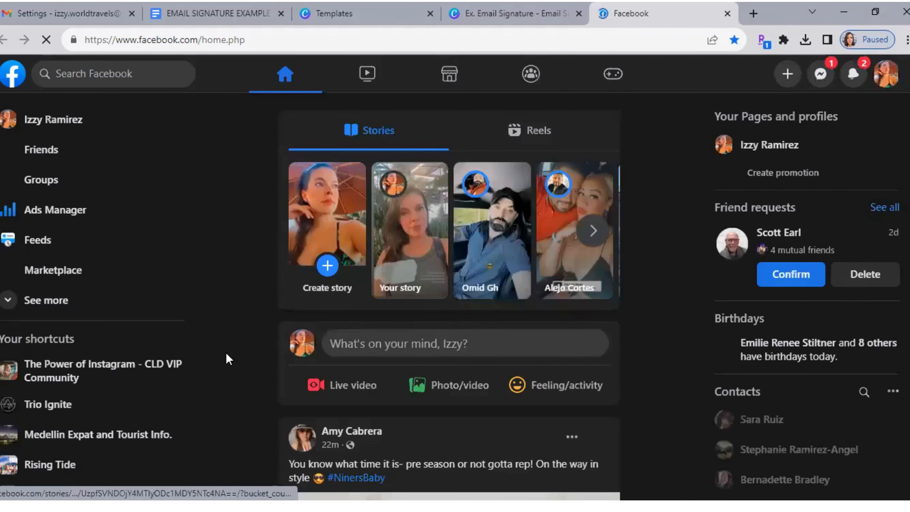
# Step: Go to your Facebook profile, select its web address, and return to Gmail's Signature settings
pyautogui.click(39, 122)
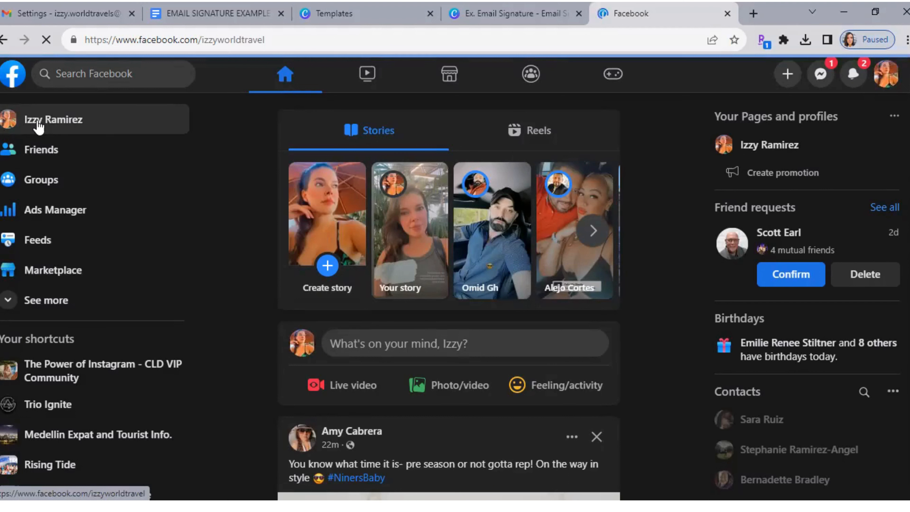
pyautogui.click(274, 45)
pyautogui.hotkey('ctrl', 'c')
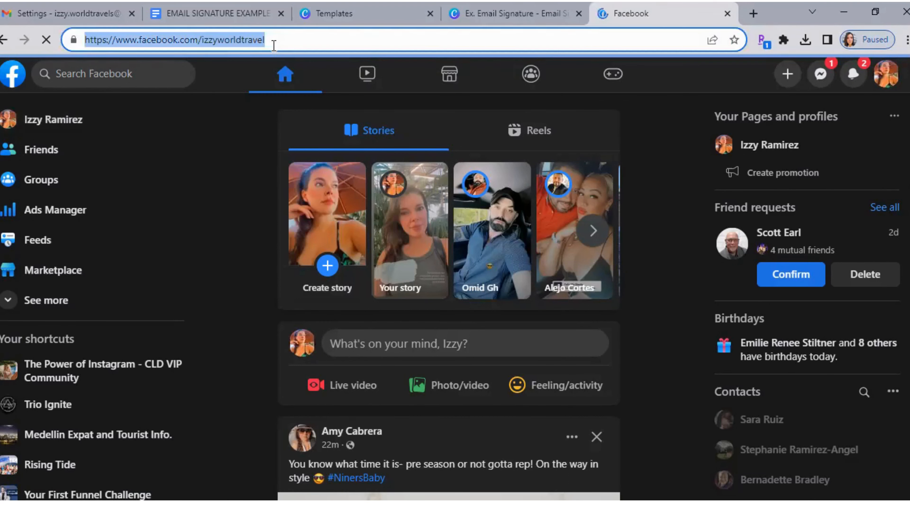
pyautogui.click(77, 8)
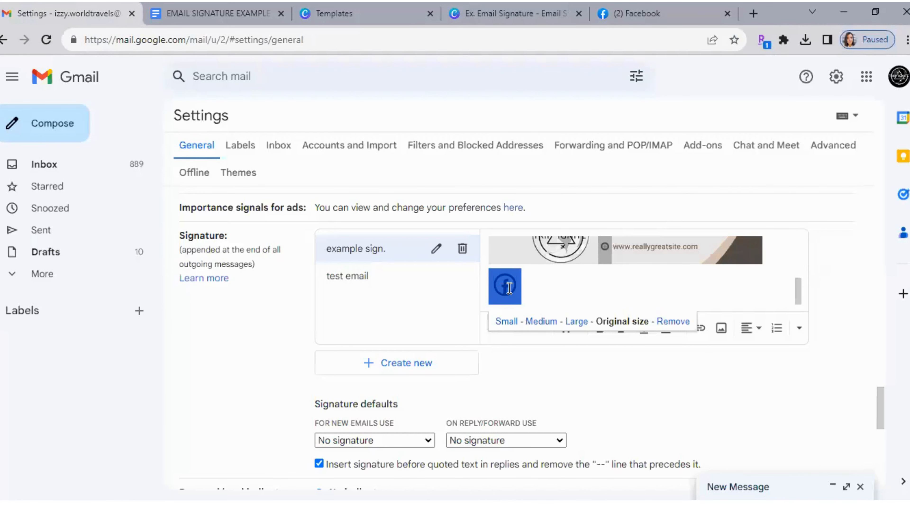
# Step: Link the selected Facebook icon to the pasted Facebook page address
pyautogui.click(702, 329)
pyautogui.hotkey('ctrl', 'v')
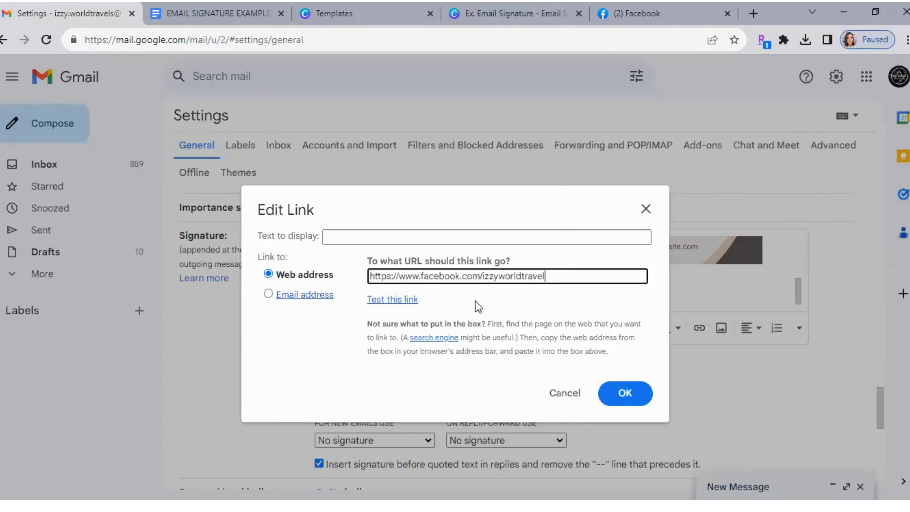
pyautogui.click(633, 401)
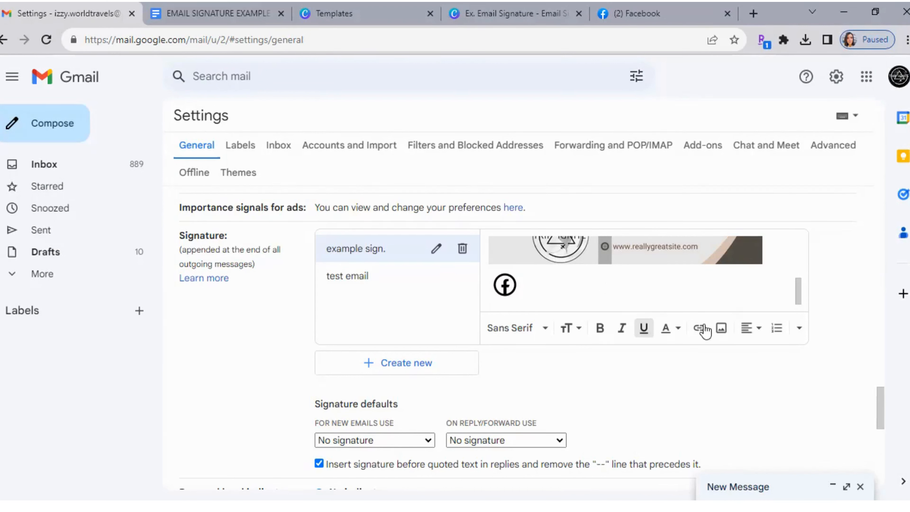
# Step: Insert the LinkedIn icon 3.png from My Drive into the signature
pyautogui.click(722, 329)
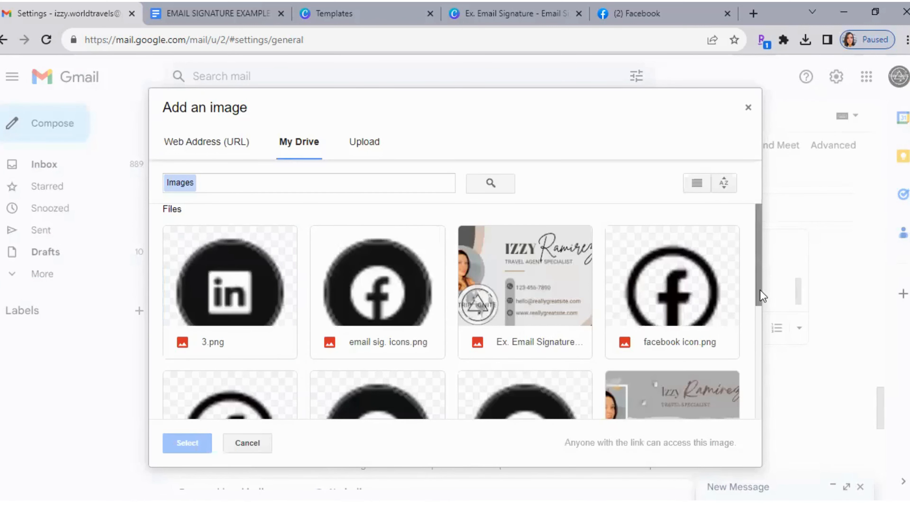
pyautogui.scroll(-5, 770, 341)
pyautogui.scroll(5, 776, 301)
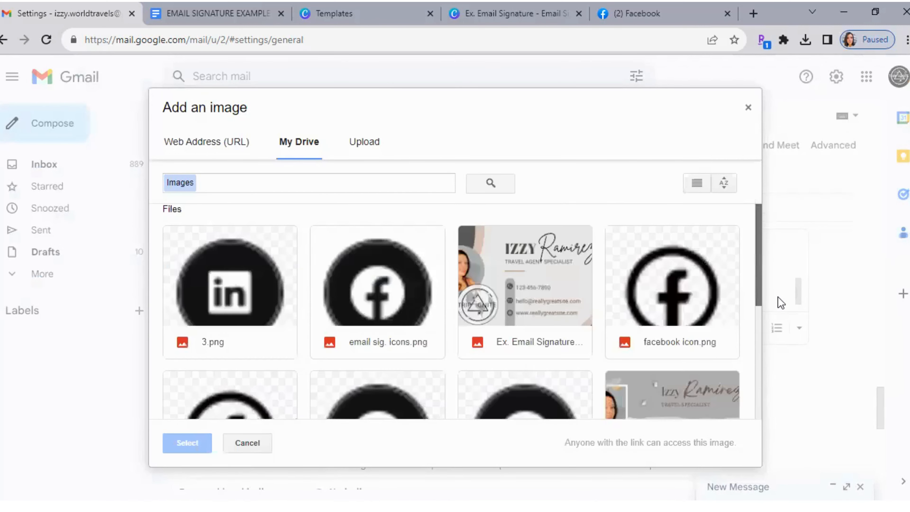
pyautogui.scroll(-1, 259, 265)
pyautogui.click(218, 247)
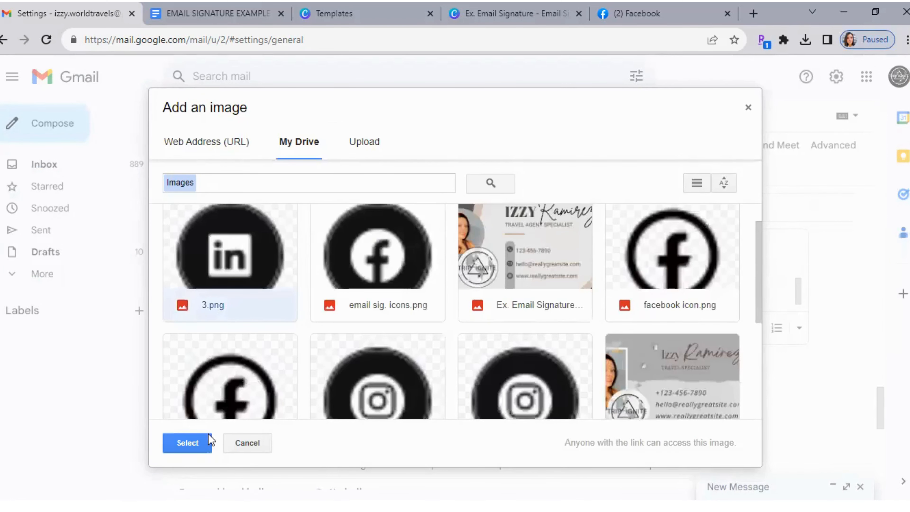
pyautogui.click(187, 441)
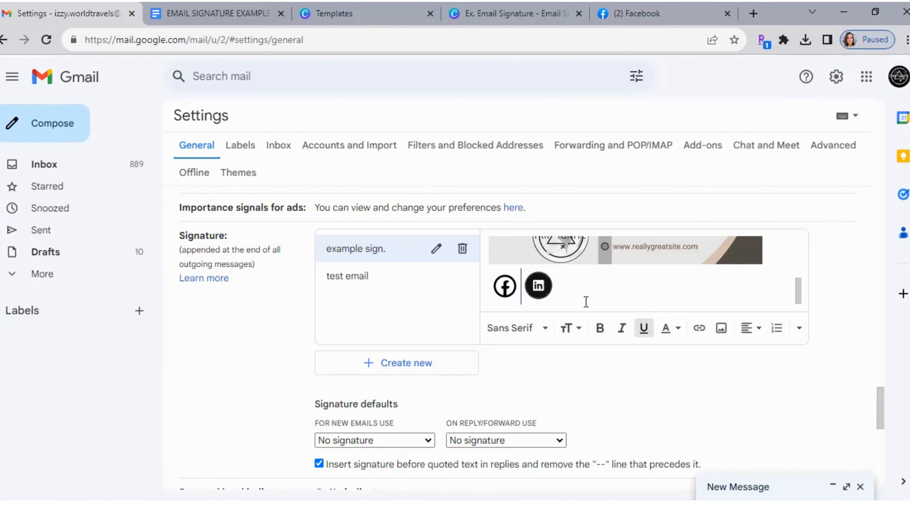
# Step: Select the new LinkedIn icon and bring up the link editor for it
pyautogui.click(543, 285)
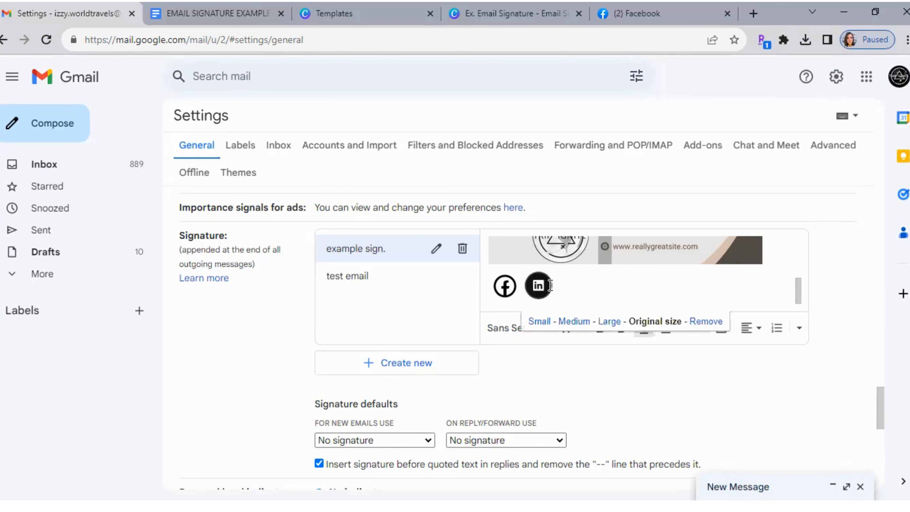
pyautogui.doubleClick(530, 286)
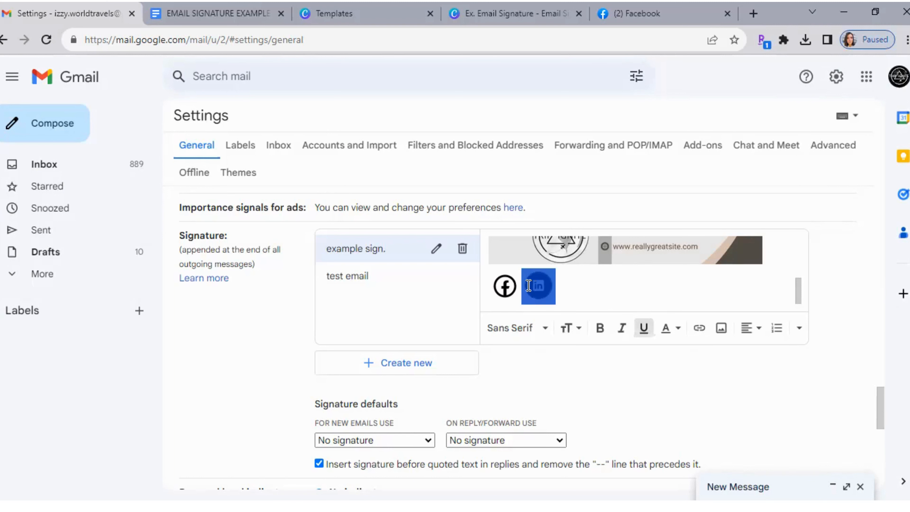
pyautogui.click(530, 286)
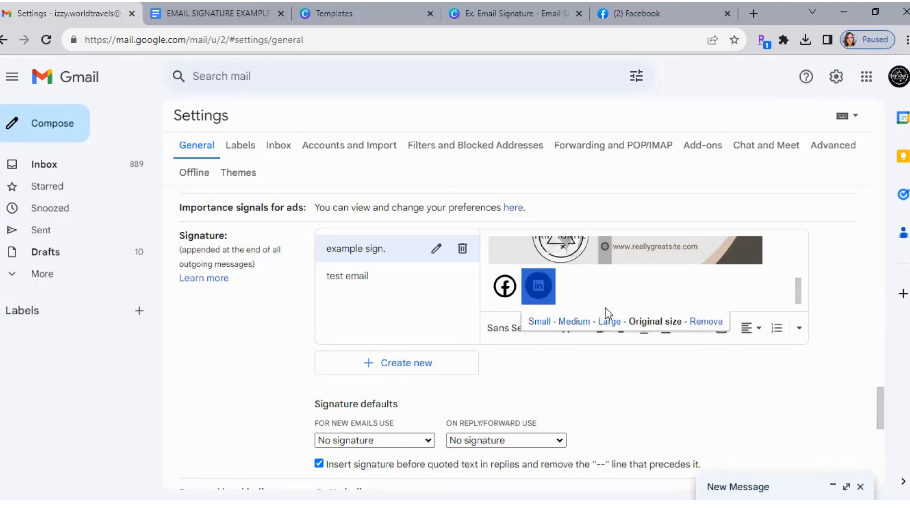
pyautogui.click(724, 334)
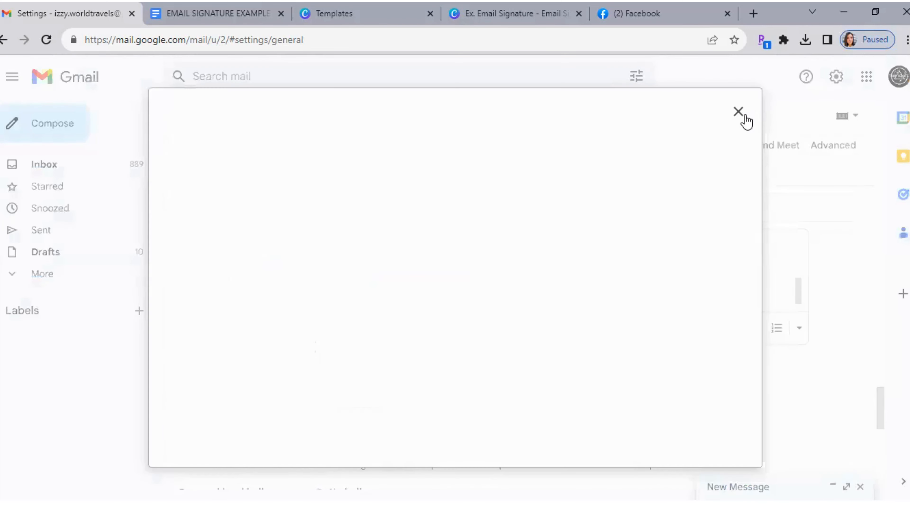
pyautogui.click(740, 111)
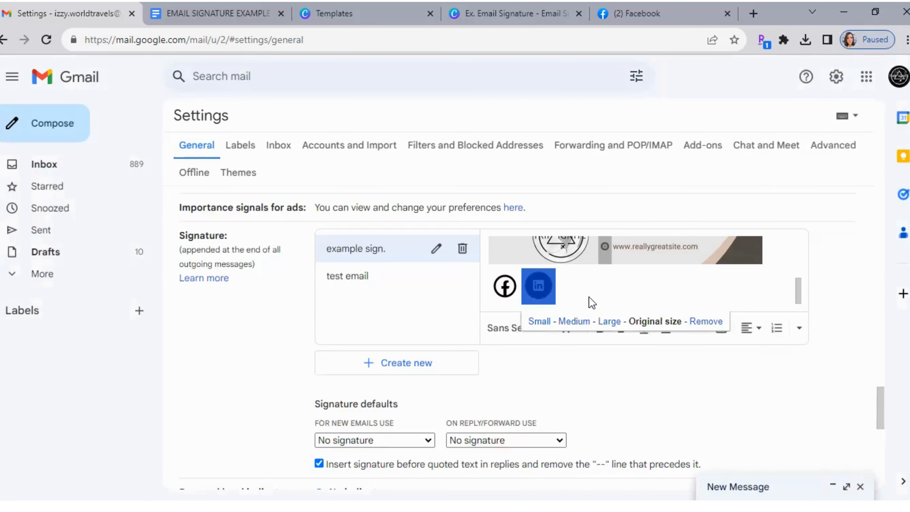
pyautogui.click(706, 333)
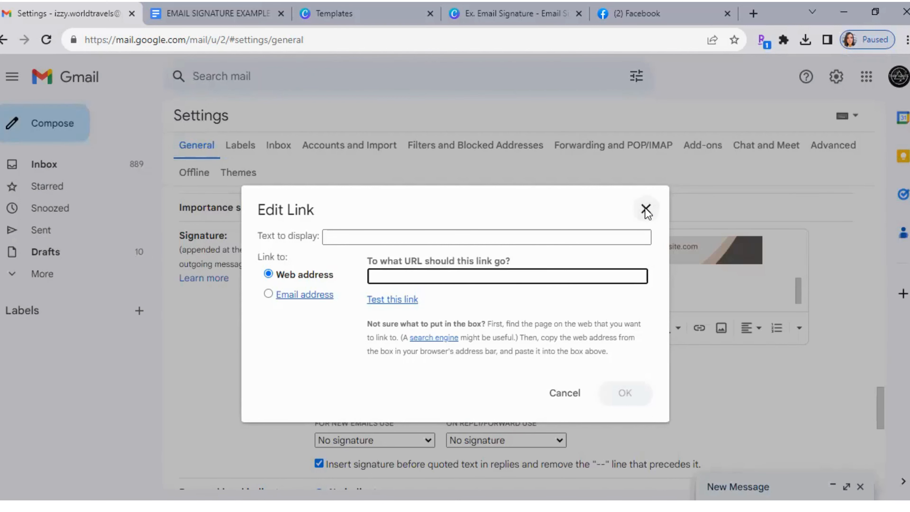
# Step: Cancel the Edit Link dialog and scroll down toward Signature defaults
pyautogui.click(561, 393)
pyautogui.moveTo(798, 293); pyautogui.dragTo(799, 249)
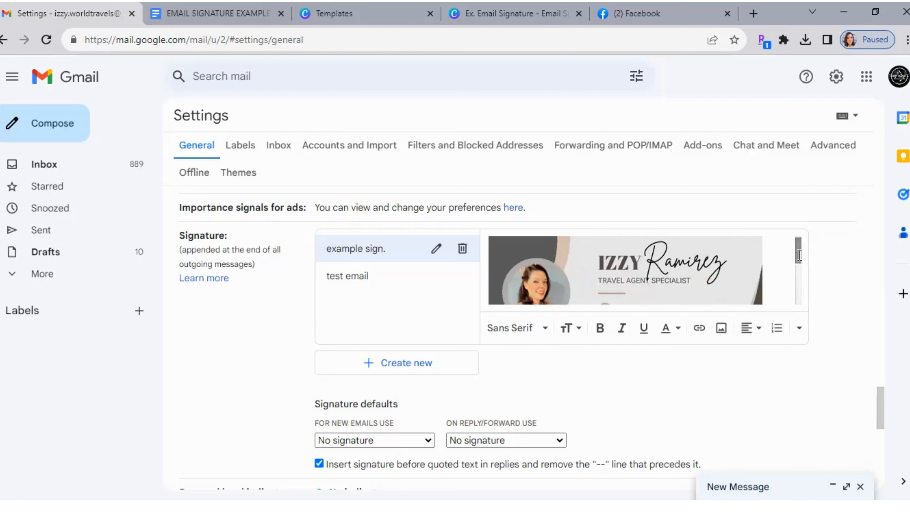
pyautogui.moveTo(799, 255); pyautogui.dragTo(796, 295)
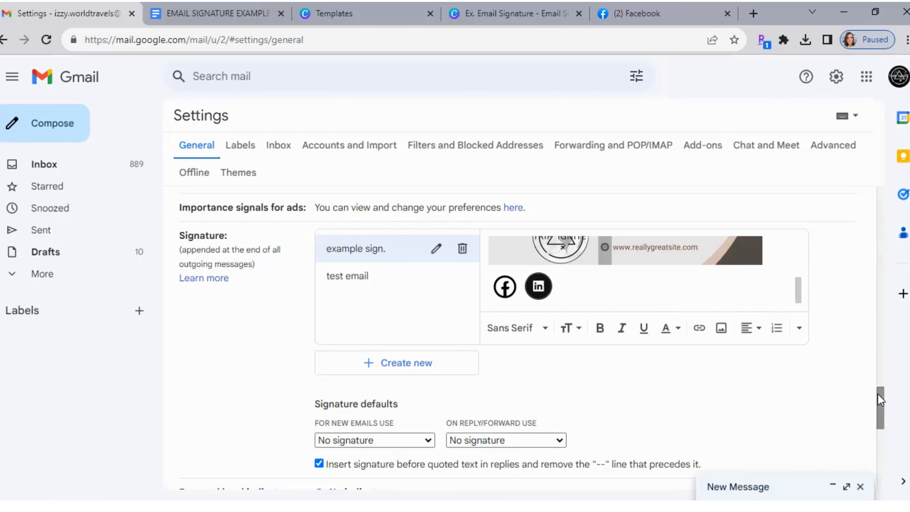
pyautogui.scroll(-5, 883, 403)
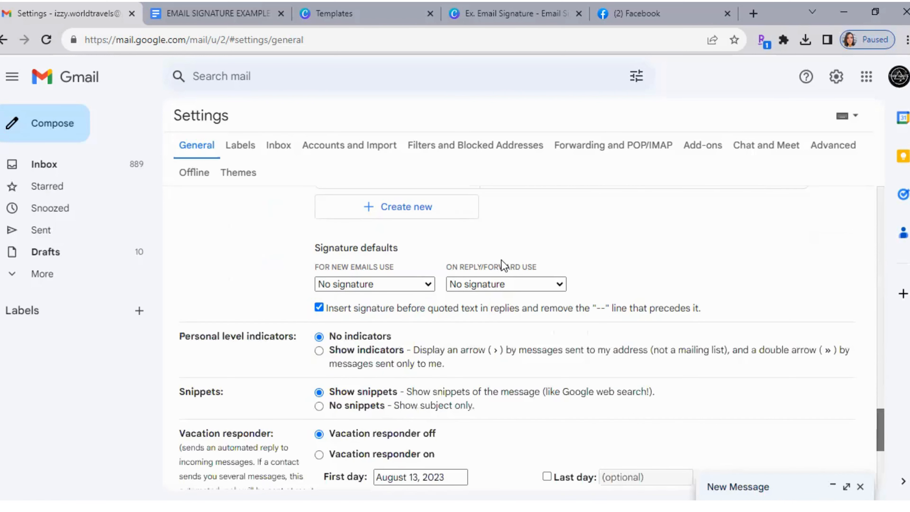
# Step: Choose 'example sign.' as the default signature for new emails
pyautogui.moveTo(315, 253); pyautogui.dragTo(407, 241)
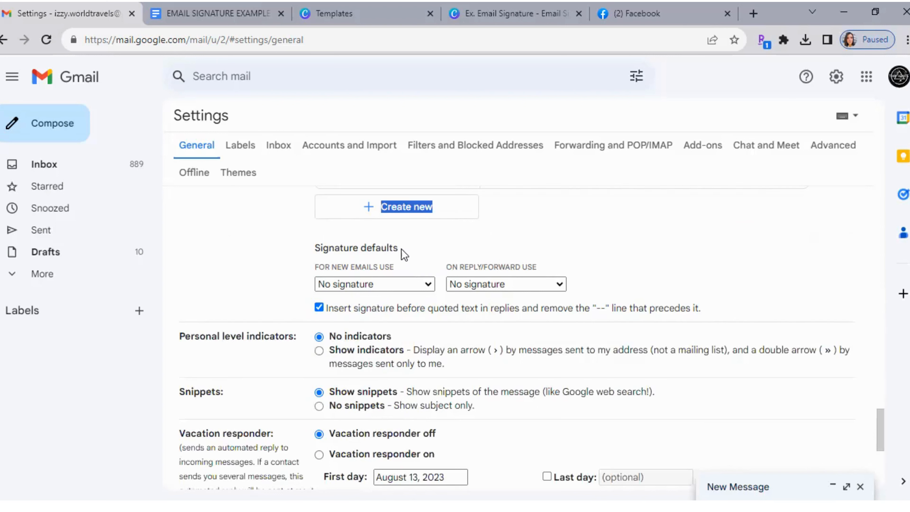
pyautogui.click(402, 250)
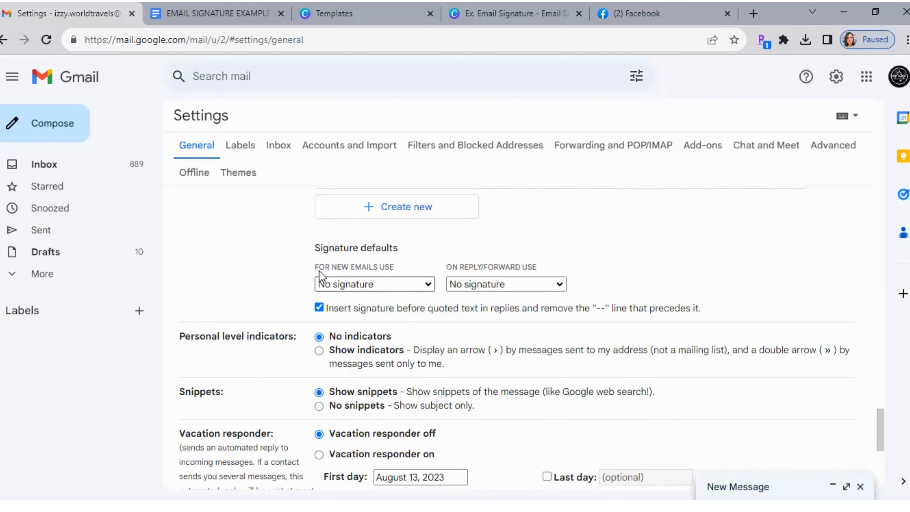
pyautogui.click(411, 287)
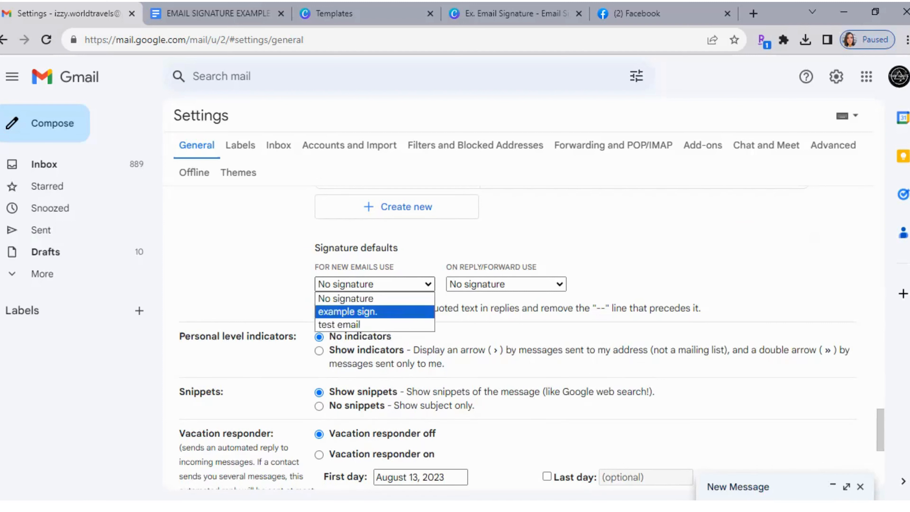
pyautogui.click(394, 313)
pyautogui.scroll(4, 886, 386)
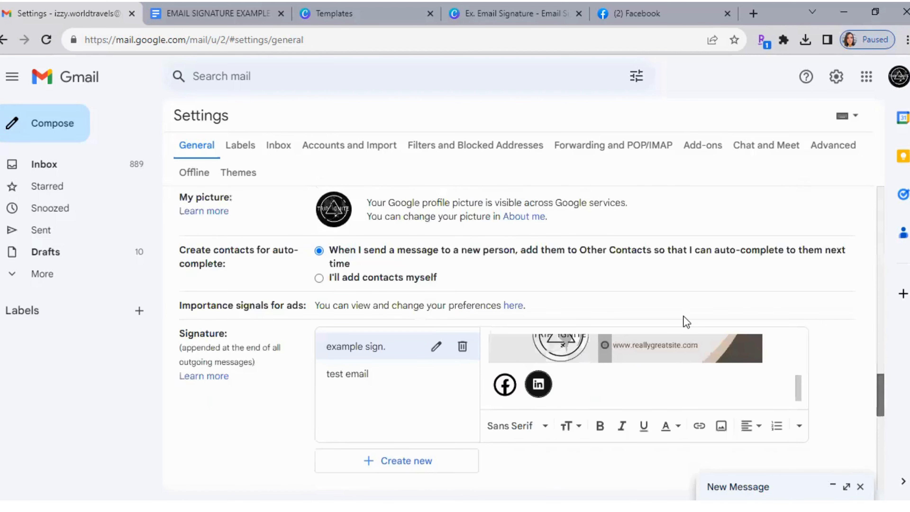
pyautogui.scroll(-1, 359, 283)
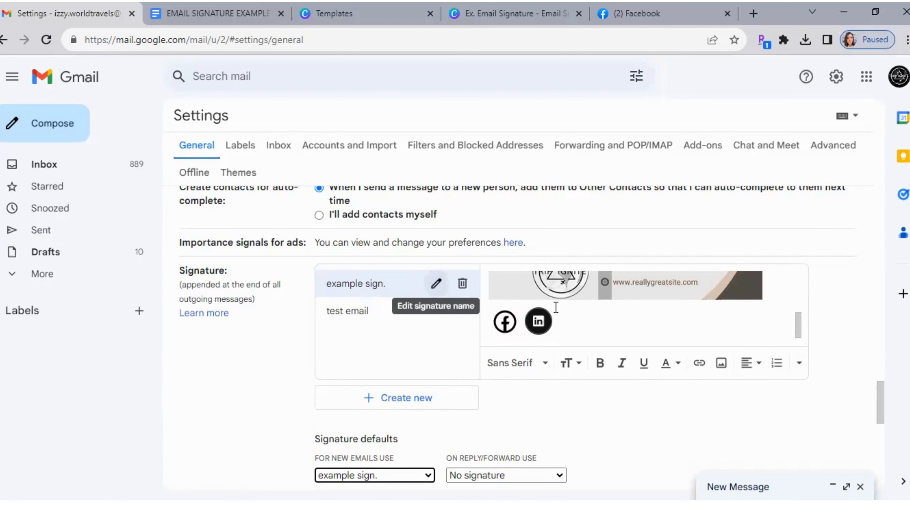
# Step: Choose 'example sign.' as the signature for replies and forwards too
pyautogui.click(436, 283)
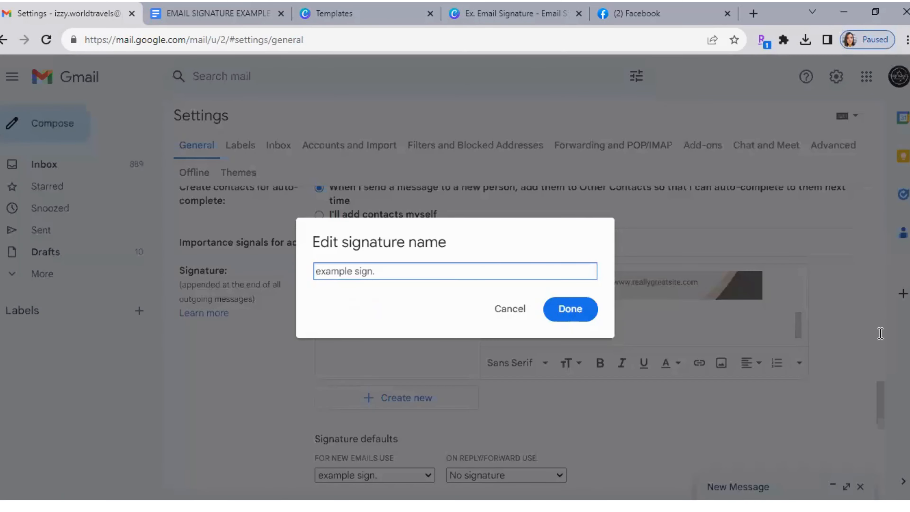
pyautogui.scroll(-1, 882, 400)
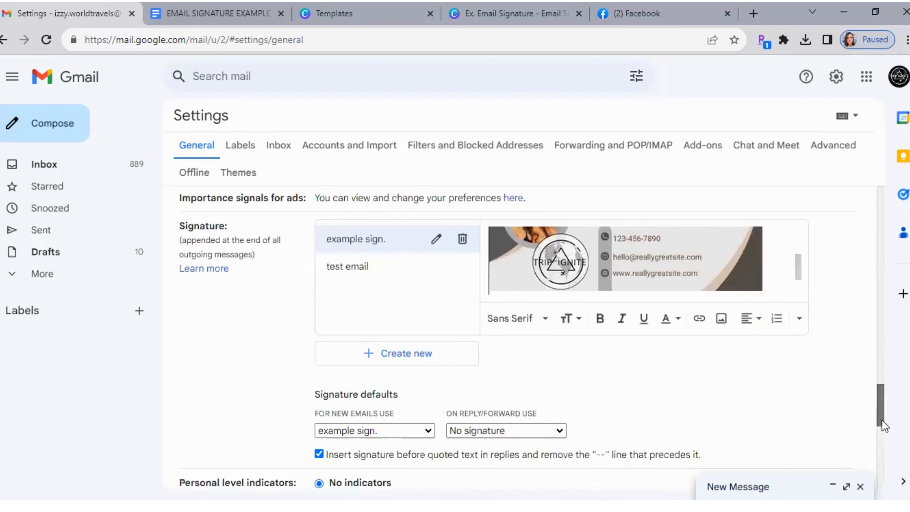
pyautogui.scroll(-5, 444, 307)
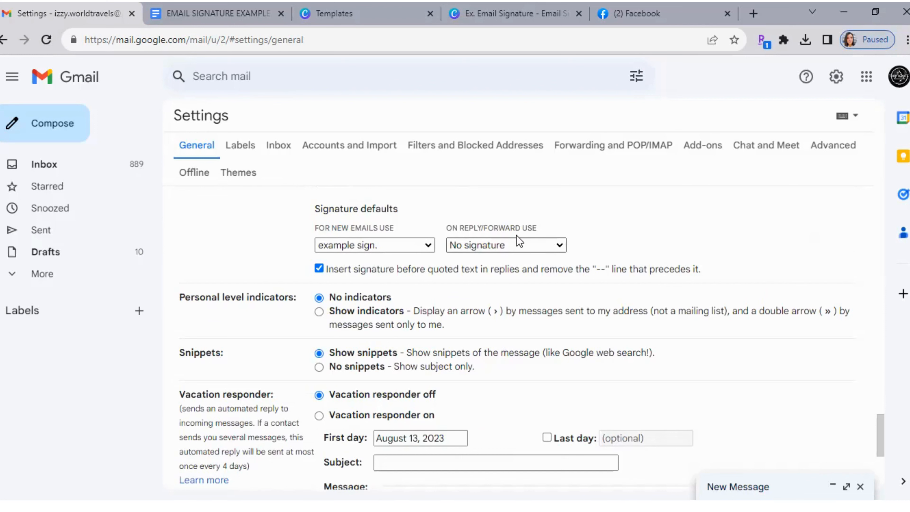
pyautogui.click(523, 247)
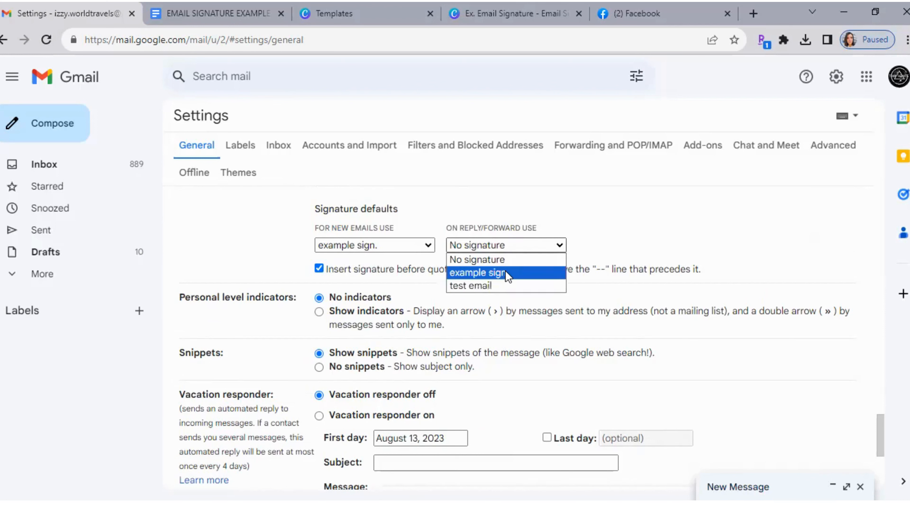
pyautogui.click(506, 273)
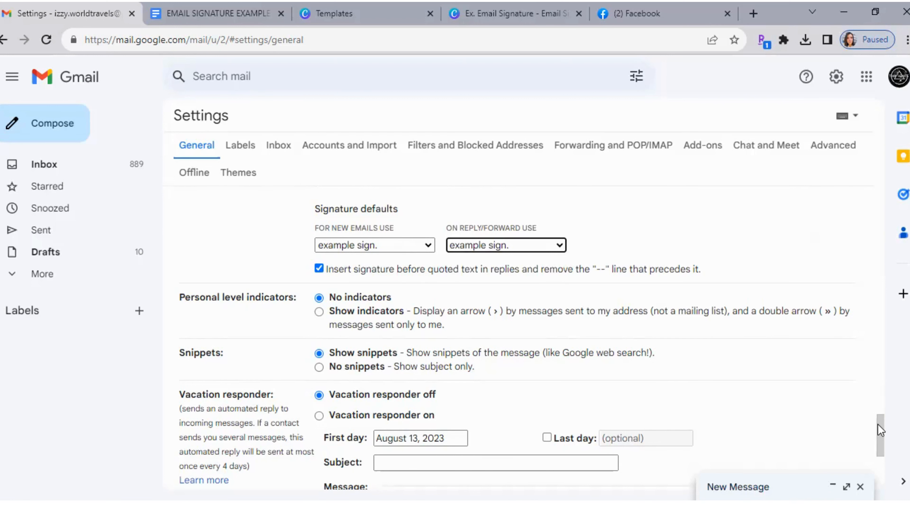
pyautogui.scroll(-3, 886, 442)
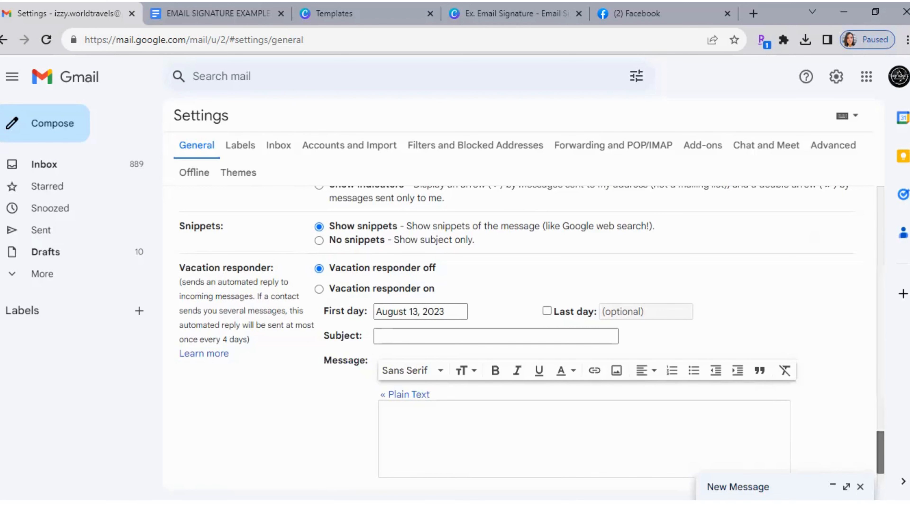
pyautogui.scroll(-3, 574, 395)
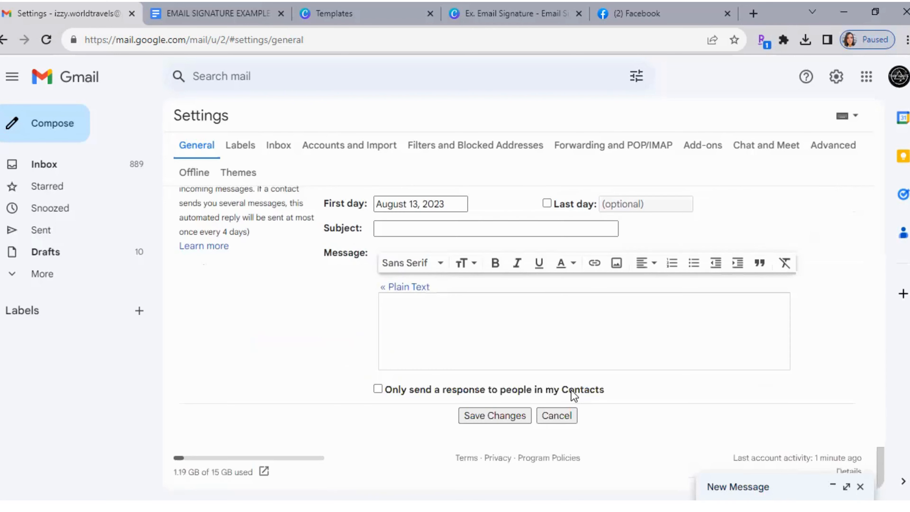
# Step: Save the signature settings, reload Gmail, close the Facebook tab and start a new message
pyautogui.click(494, 418)
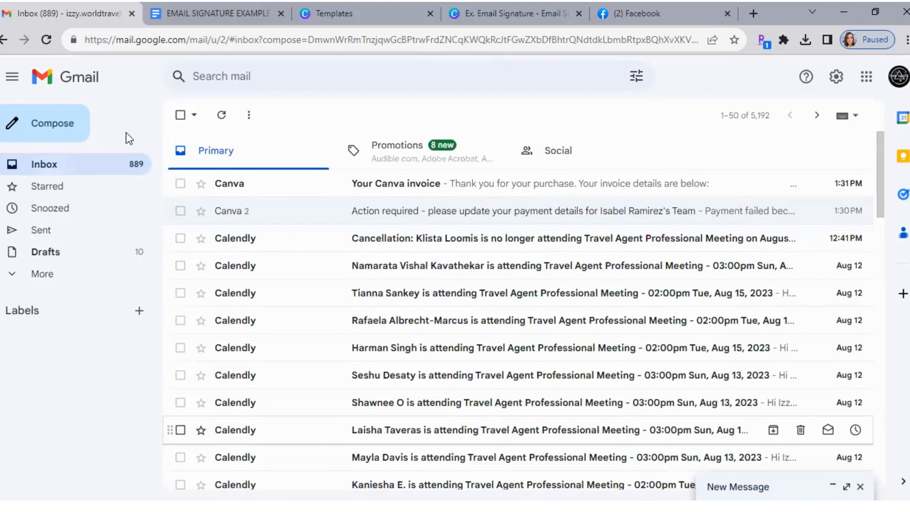
pyautogui.click(46, 40)
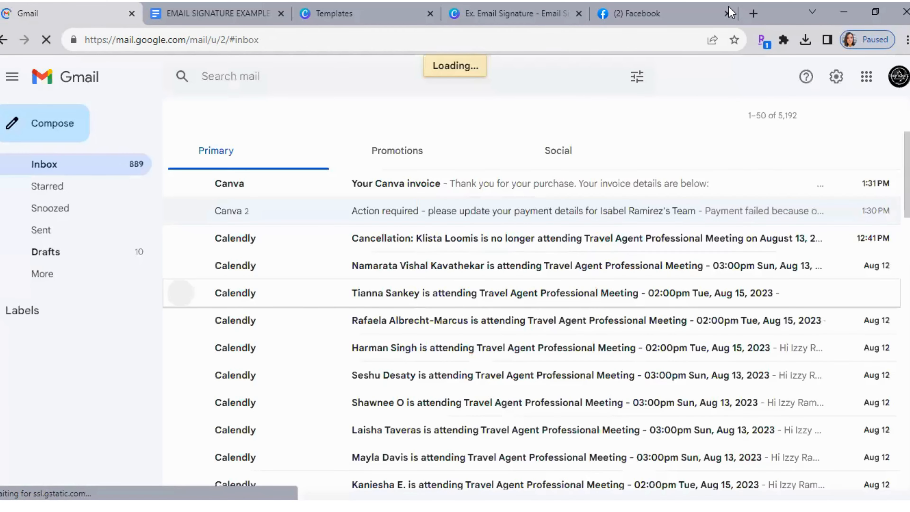
pyautogui.click(728, 13)
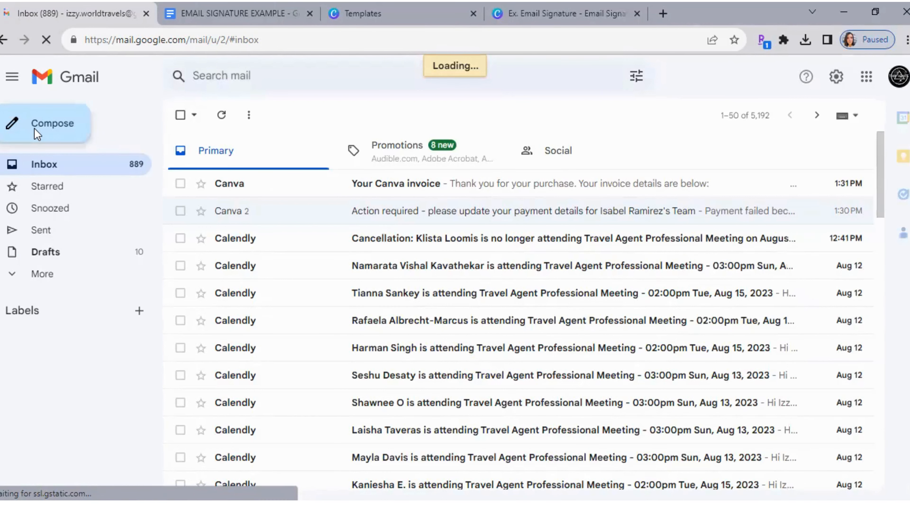
pyautogui.click(50, 133)
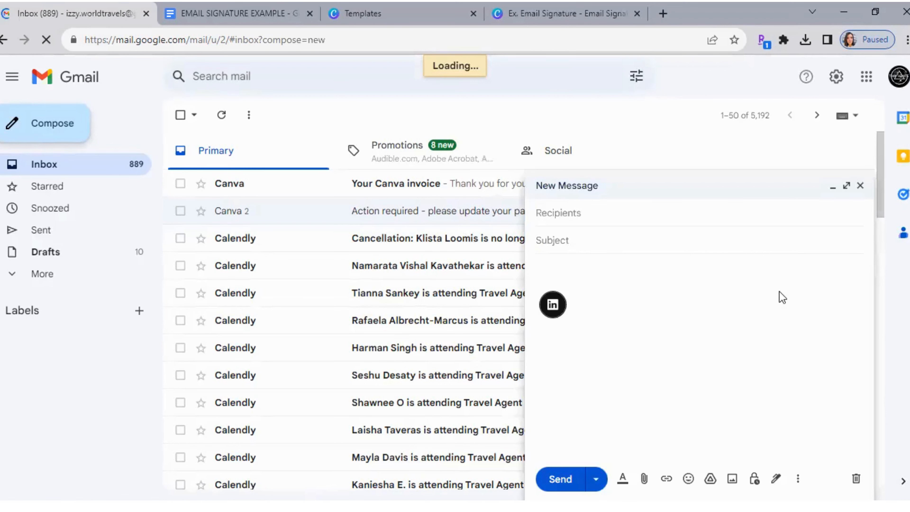
# Step: Discard the extra draft, verify the Facebook icon's link, then switch to the Google Doc
pyautogui.click(861, 185)
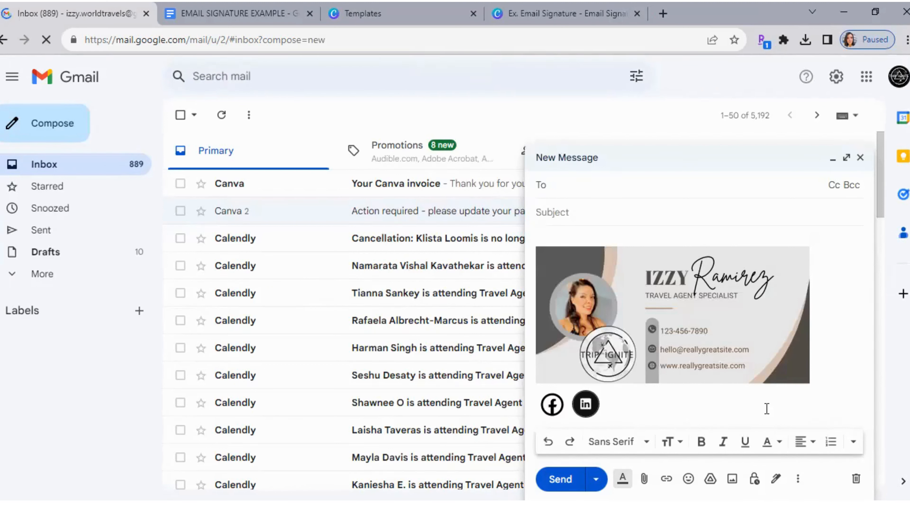
pyautogui.click(561, 238)
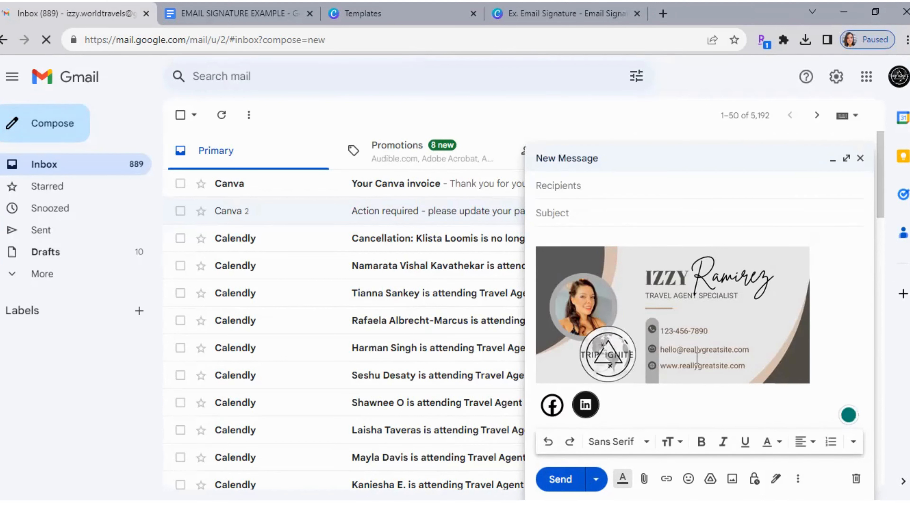
pyautogui.click(554, 407)
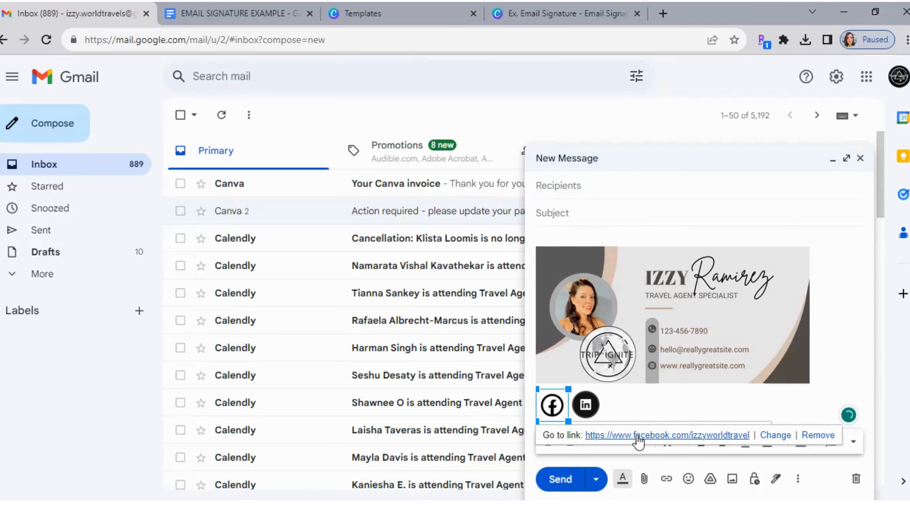
pyautogui.click(636, 400)
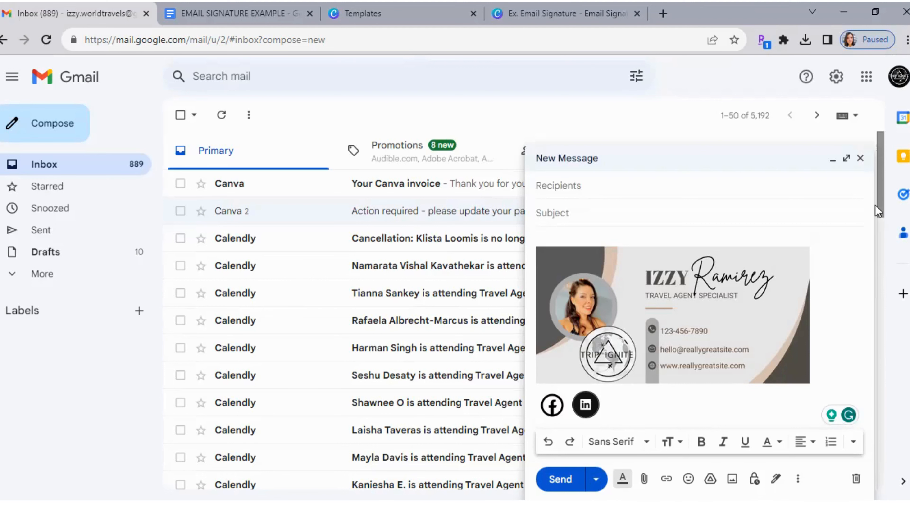
pyautogui.scroll(-1, 880, 217)
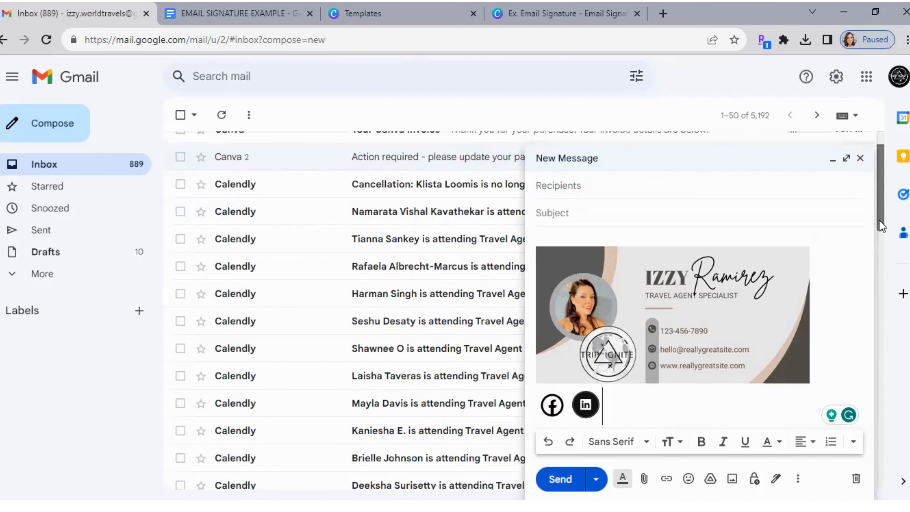
pyautogui.scroll(-1, 879, 221)
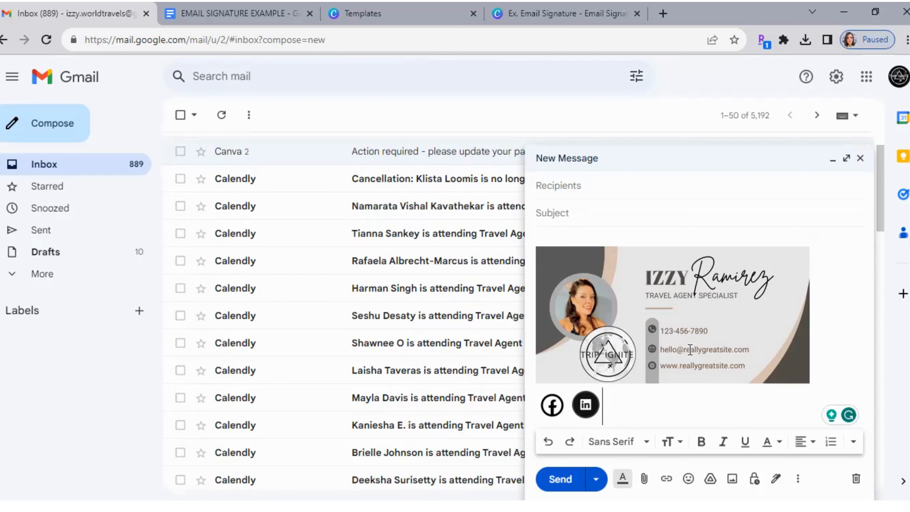
pyautogui.click(247, 12)
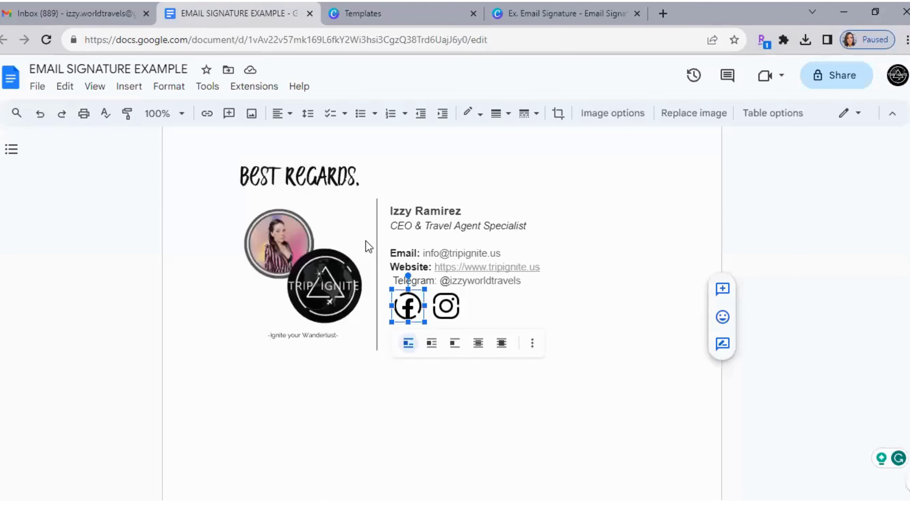
# Step: Deselect the image and drag-select the whole signature table in the Google Doc
pyautogui.click(345, 377)
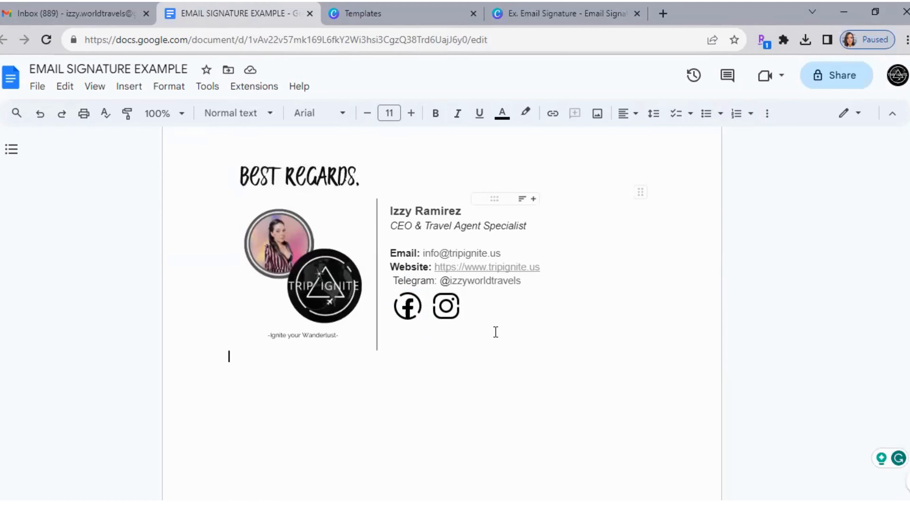
pyautogui.click(533, 334)
pyautogui.moveTo(441, 327)
pyautogui.mouseDown()
pyautogui.moveTo(391, 301)
pyautogui.moveTo(245, 176)
pyautogui.mouseUp()
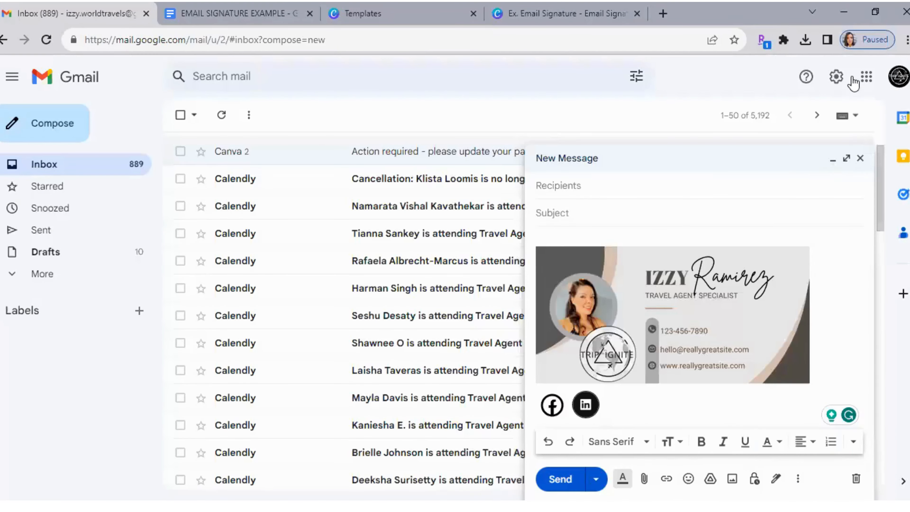
# Step: Minimize the draft and go to the Signature section of Gmail's full settings
pyautogui.click(834, 159)
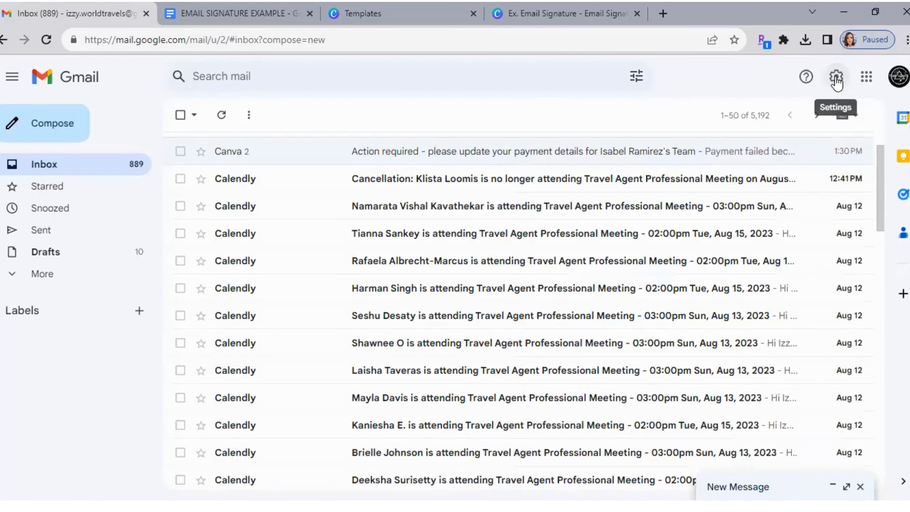
pyautogui.click(835, 77)
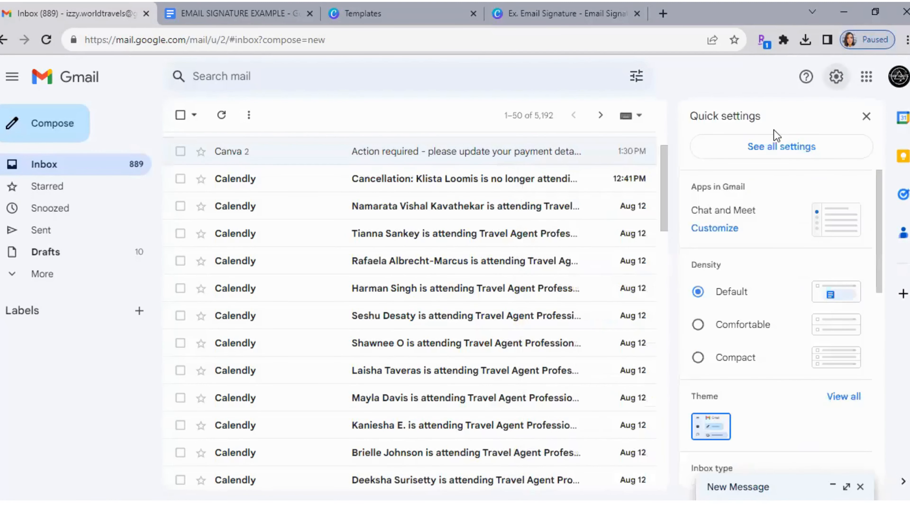
pyautogui.click(770, 150)
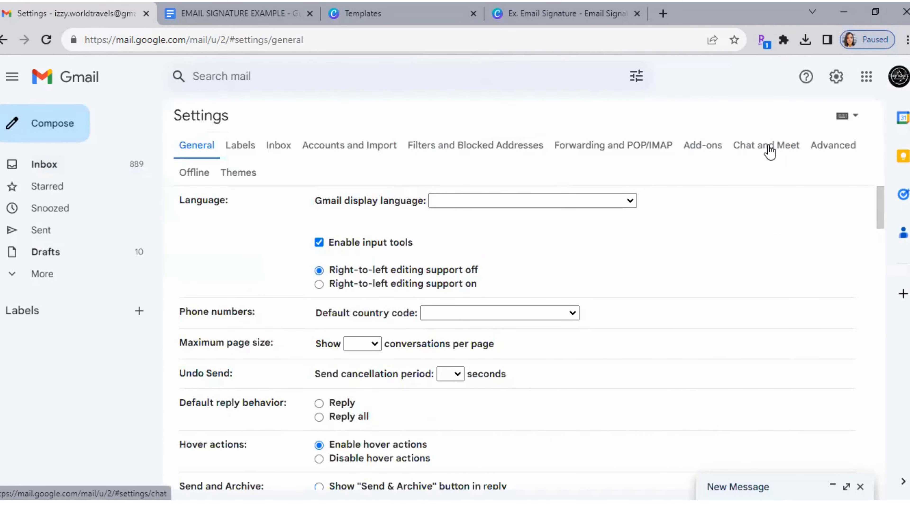
pyautogui.moveTo(881, 203)
pyautogui.mouseDown()
pyautogui.moveTo(896, 382)
pyautogui.moveTo(885, 408)
pyautogui.mouseUp()
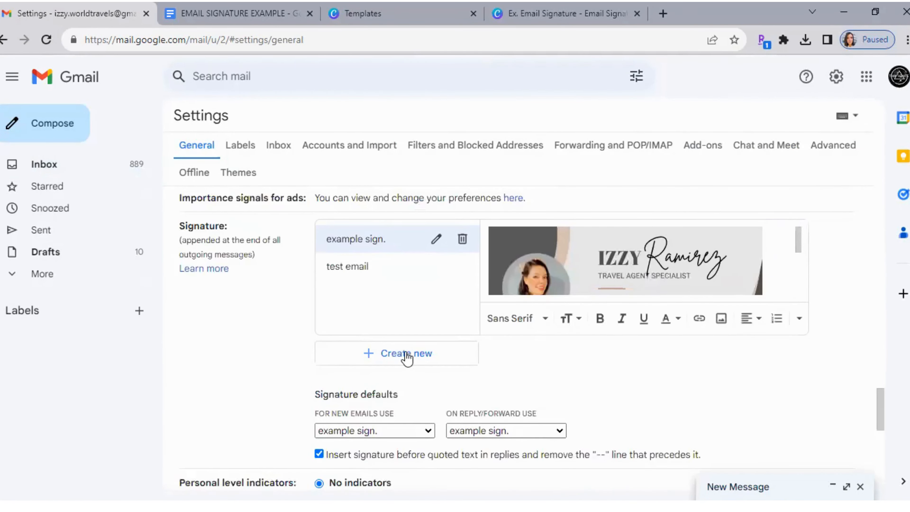
# Step: Create a signature named 'new test' and paste the copied Docs signature into it
pyautogui.click(397, 353)
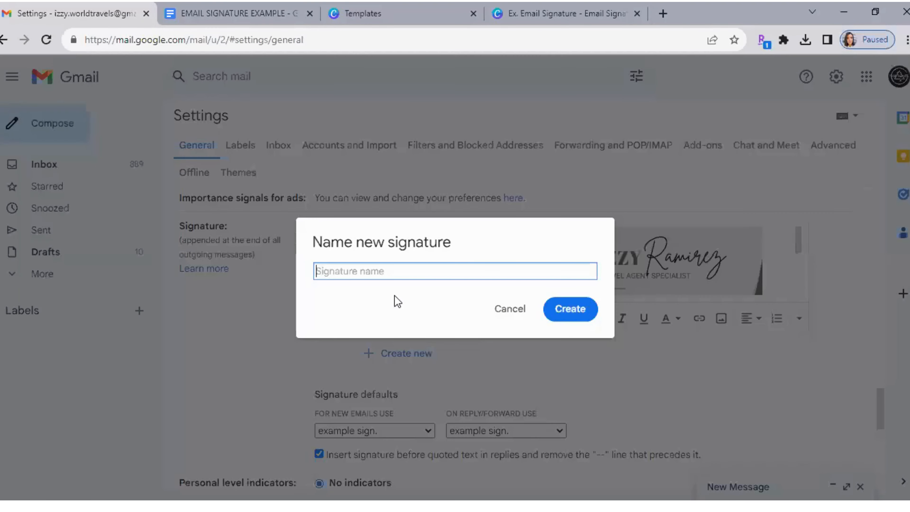
pyautogui.write('new test')
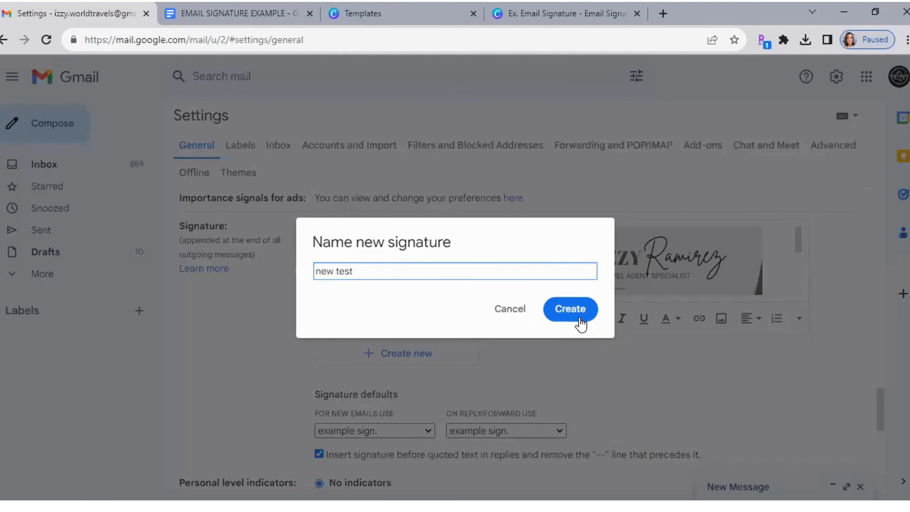
pyautogui.click(575, 319)
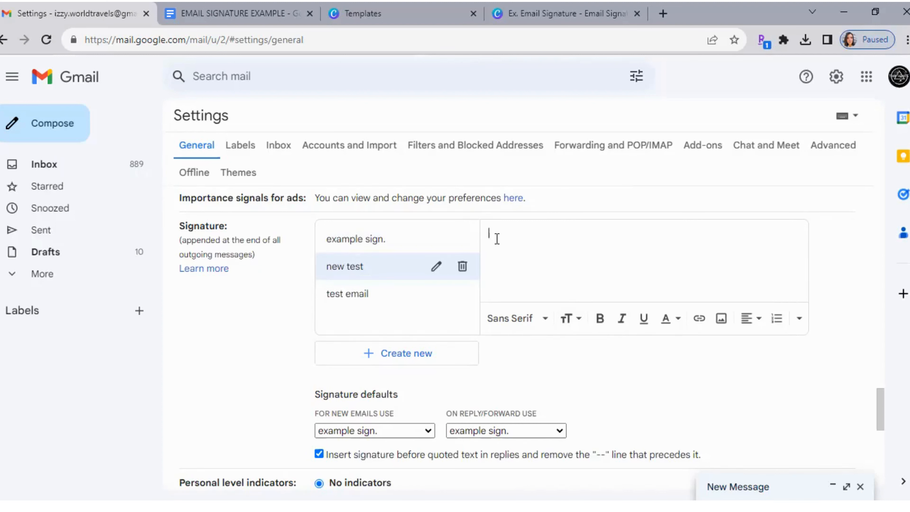
pyautogui.hotkey('ctrl', 'v')
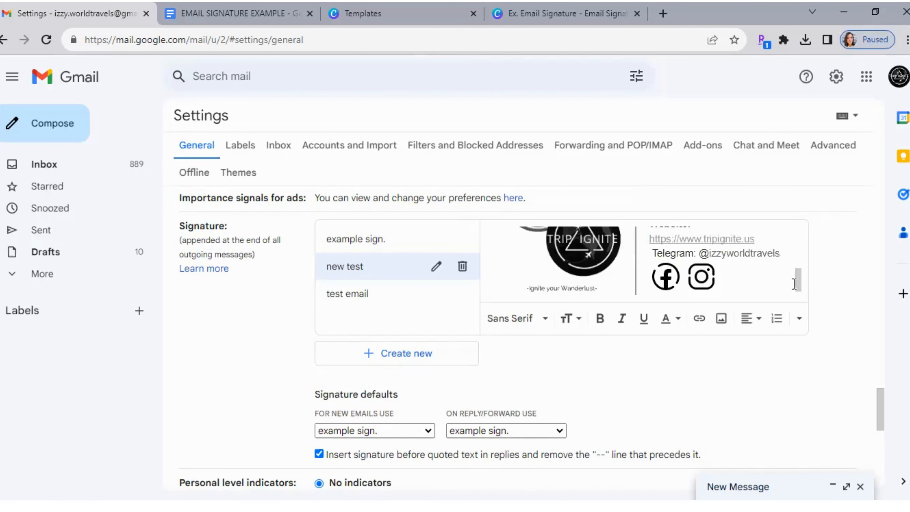
# Step: Scroll to the Facebook and Instagram icons in 'new test', then return to EMAIL SIGNATURE EXAMPLE
pyautogui.moveTo(800, 279)
pyautogui.mouseDown()
pyautogui.moveTo(799, 240)
pyautogui.moveTo(795, 287)
pyautogui.moveTo(797, 238)
pyautogui.moveTo(798, 293)
pyautogui.mouseUp()
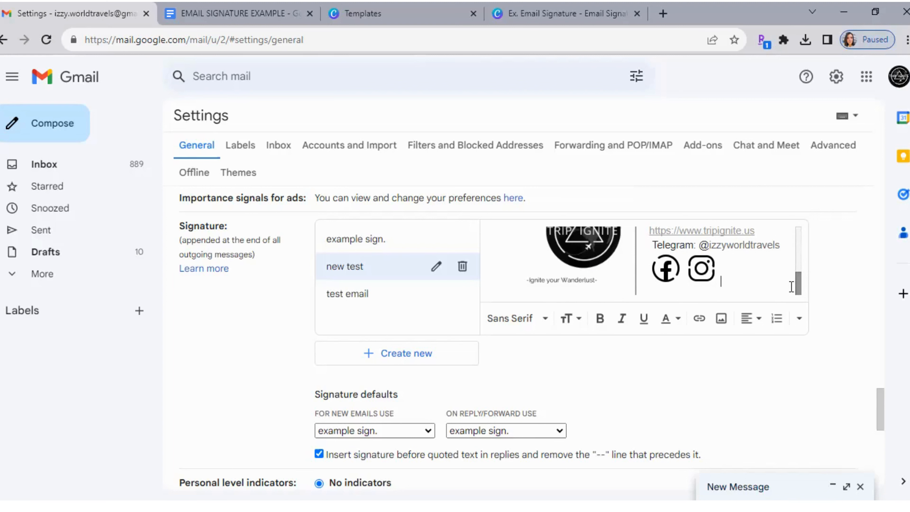
pyautogui.click(221, 14)
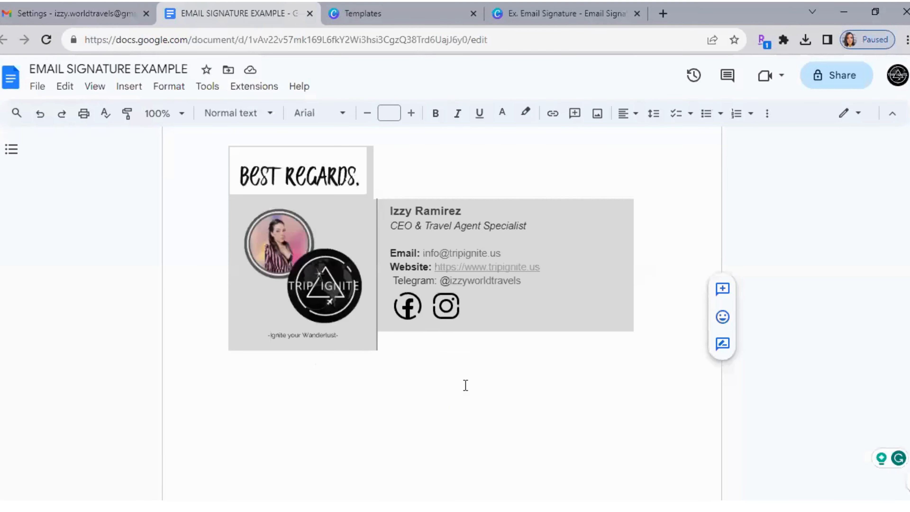
# Step: Deselect the Docs table and return to the 'new test' signature in Gmail Settings
pyautogui.click(539, 399)
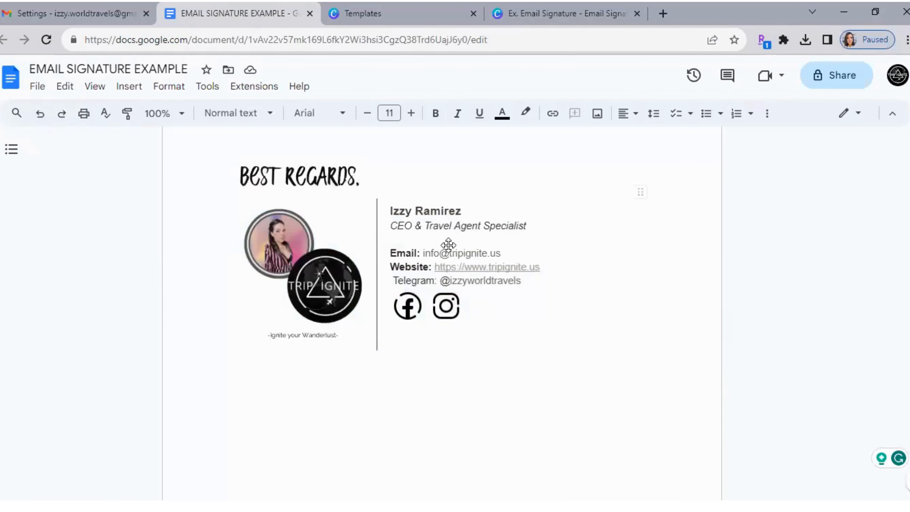
pyautogui.click(63, 13)
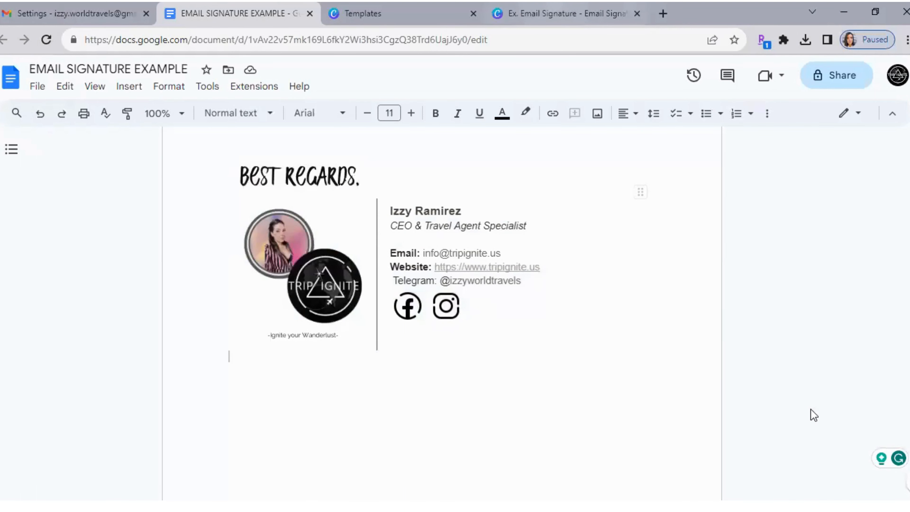
pyautogui.moveTo(798, 280)
pyautogui.mouseDown()
pyautogui.moveTo(795, 231)
pyautogui.moveTo(795, 289)
pyautogui.moveTo(801, 278)
pyautogui.mouseUp()
pyautogui.scroll(-2, 795, 248)
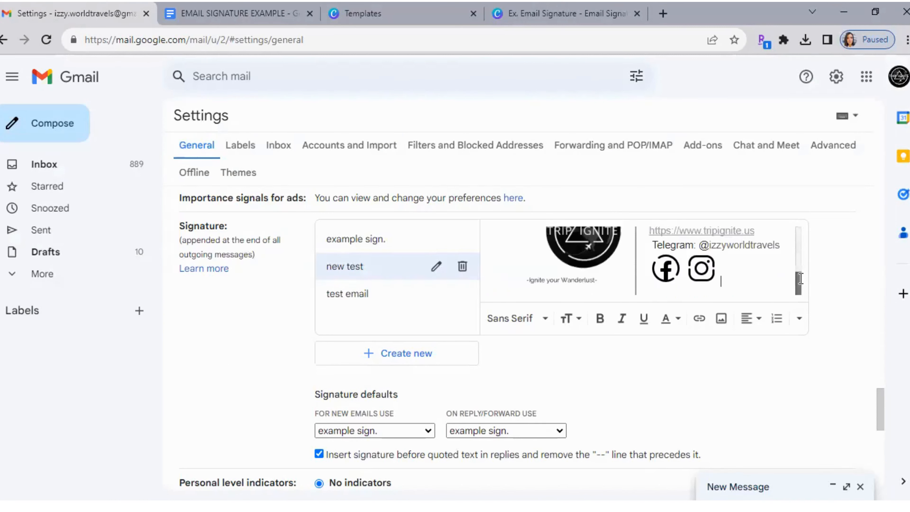
# Step: Inspect the Facebook and Instagram icons at the end of the pasted 'new test' signature
pyautogui.click(666, 275)
pyautogui.click(734, 271)
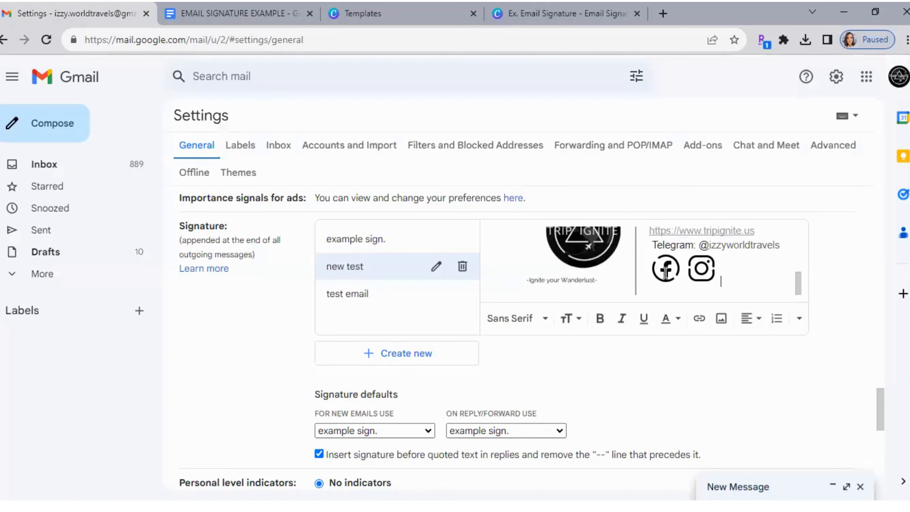
pyautogui.click(675, 271)
pyautogui.click(702, 272)
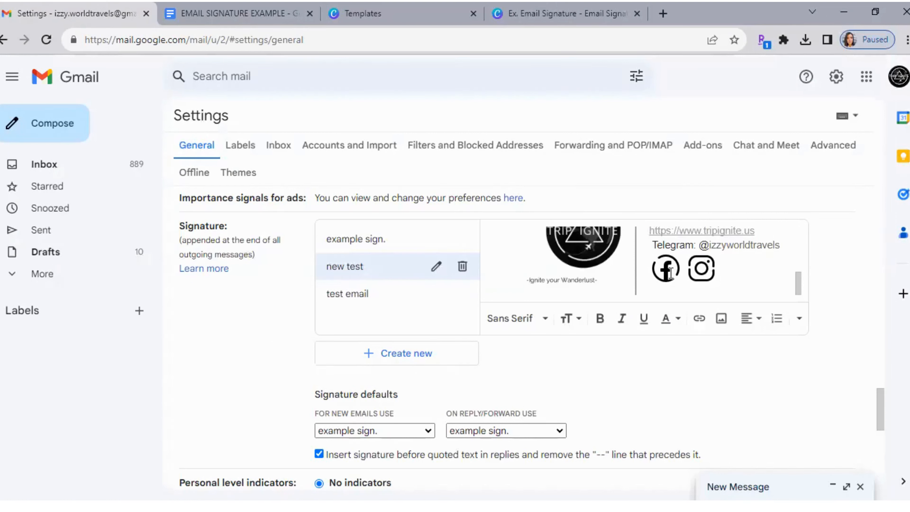
pyautogui.click(756, 274)
pyautogui.click(694, 272)
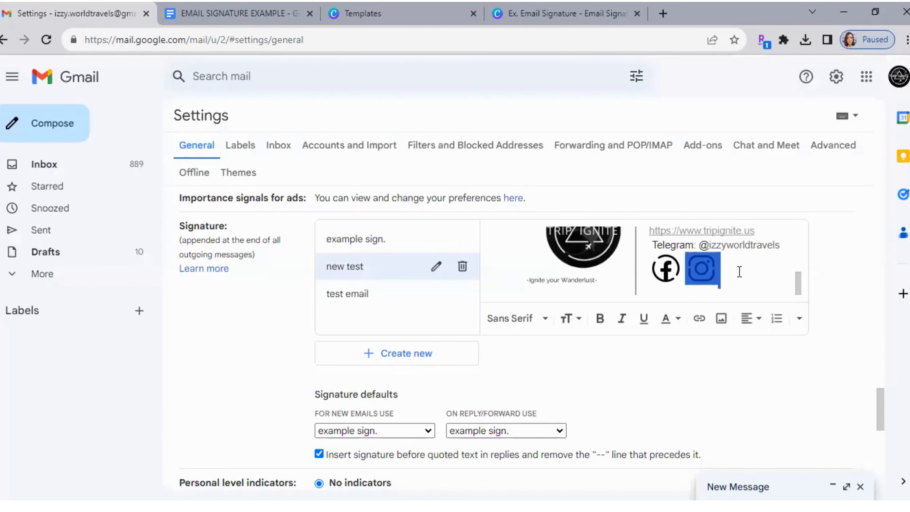
pyautogui.click(740, 272)
pyautogui.click(711, 274)
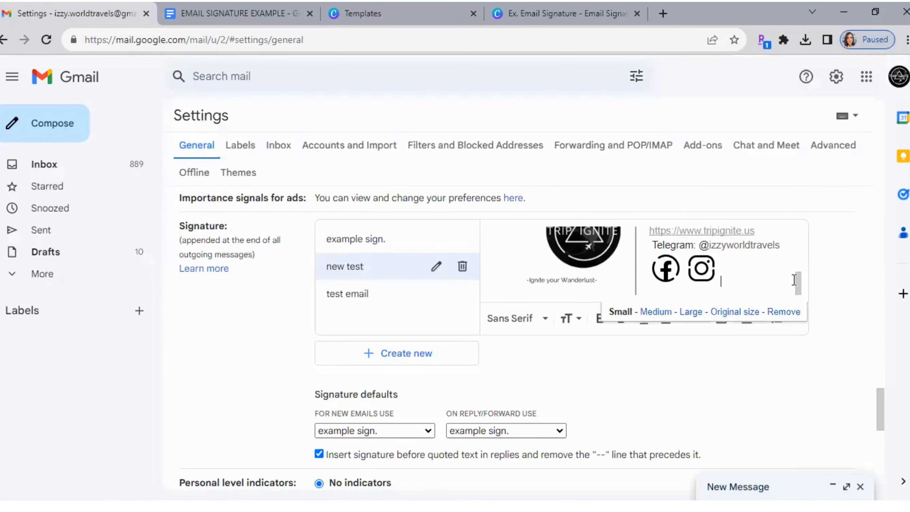
pyautogui.moveTo(798, 282); pyautogui.dragTo(800, 295)
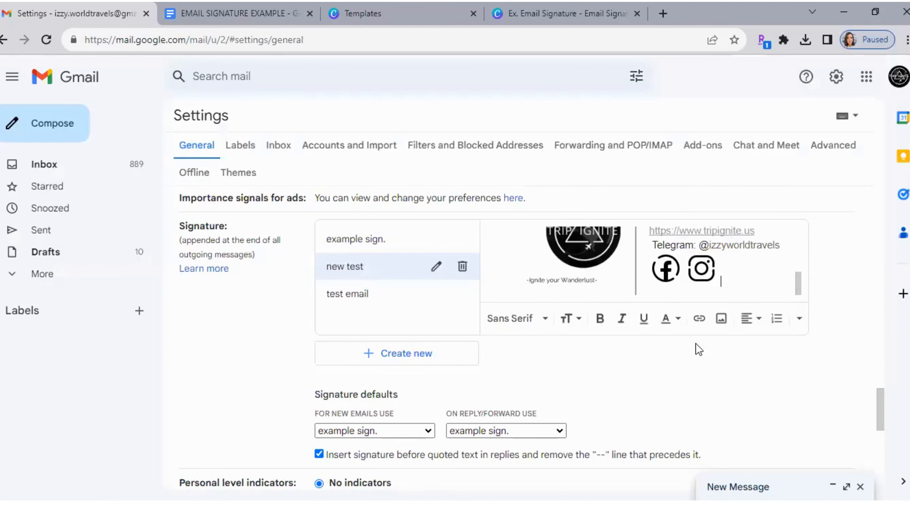
# Step: Check the Facebook icon in the Docs signature and copy the Facebook page address from a new tab
pyautogui.click(189, 6)
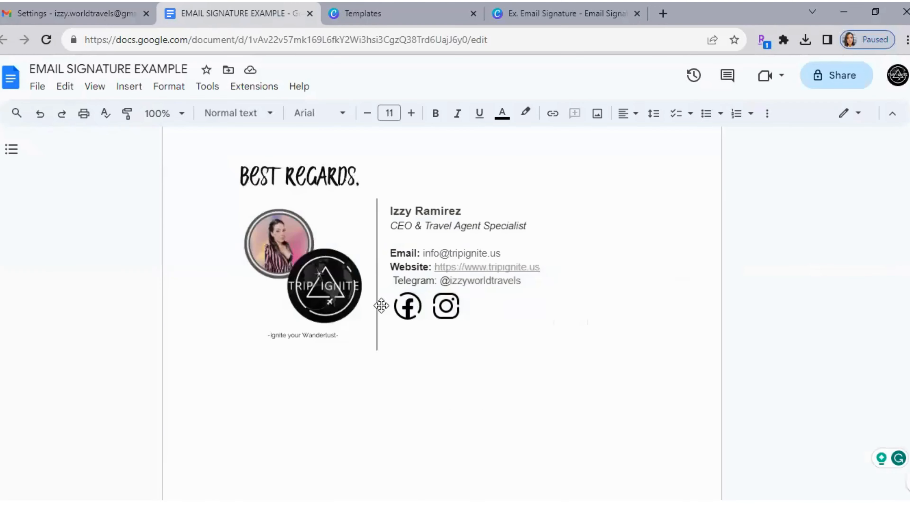
pyautogui.click(409, 307)
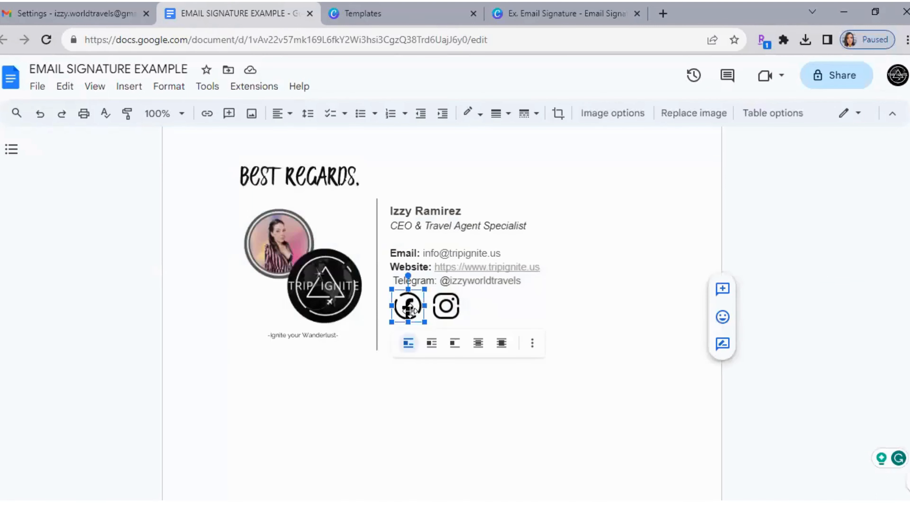
pyautogui.rightClick(411, 307)
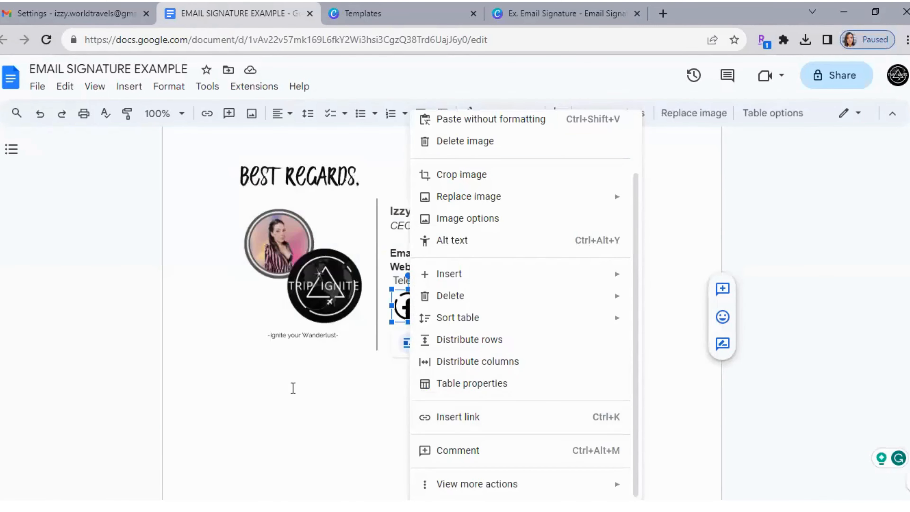
pyautogui.click(293, 388)
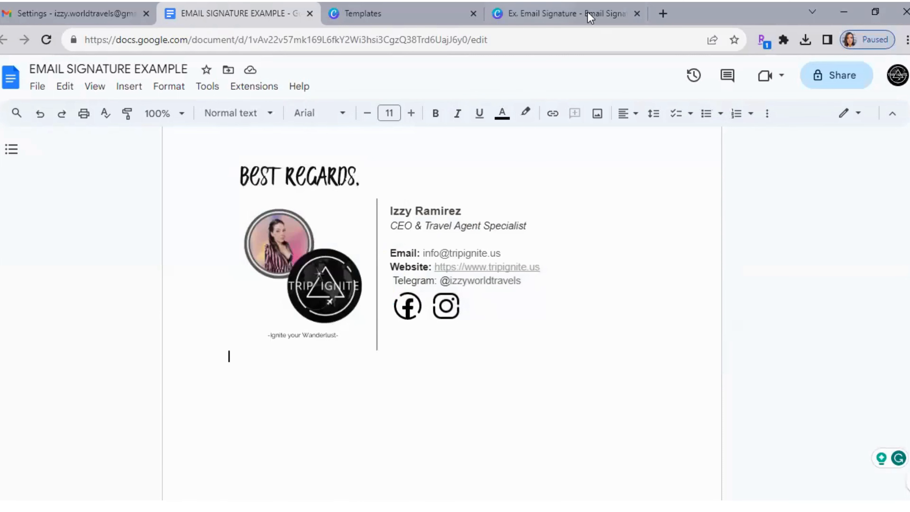
pyautogui.click(665, 14)
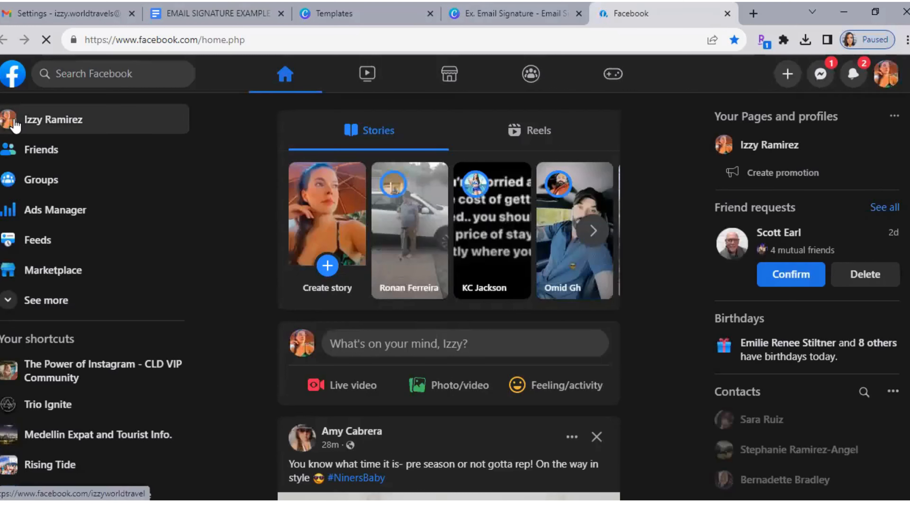
pyautogui.click(300, 39)
pyautogui.hotkey('ctrl', 'c')
pyautogui.click(206, 3)
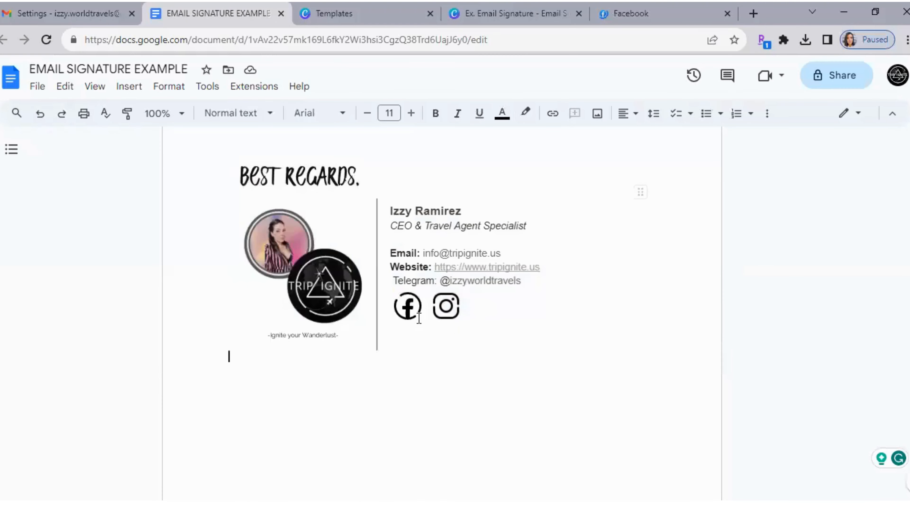
# Step: Link the Docs signature's Facebook icon to the copied Facebook page address
pyautogui.click(410, 313)
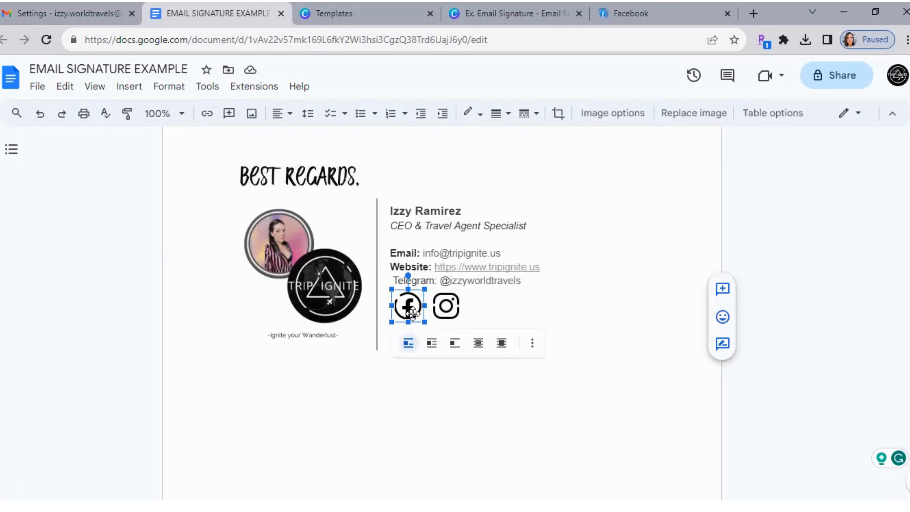
pyautogui.click(207, 113)
pyautogui.hotkey('ctrl', 'v')
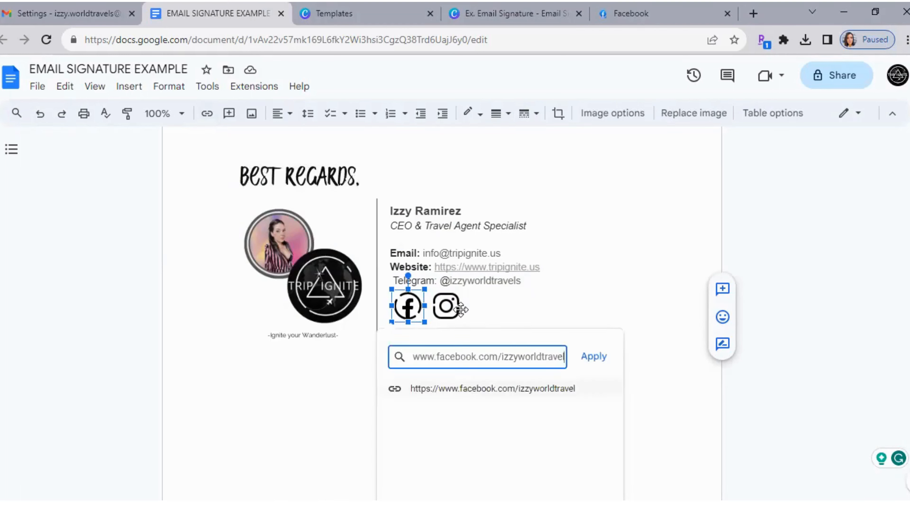
pyautogui.click(598, 360)
pyautogui.click(454, 414)
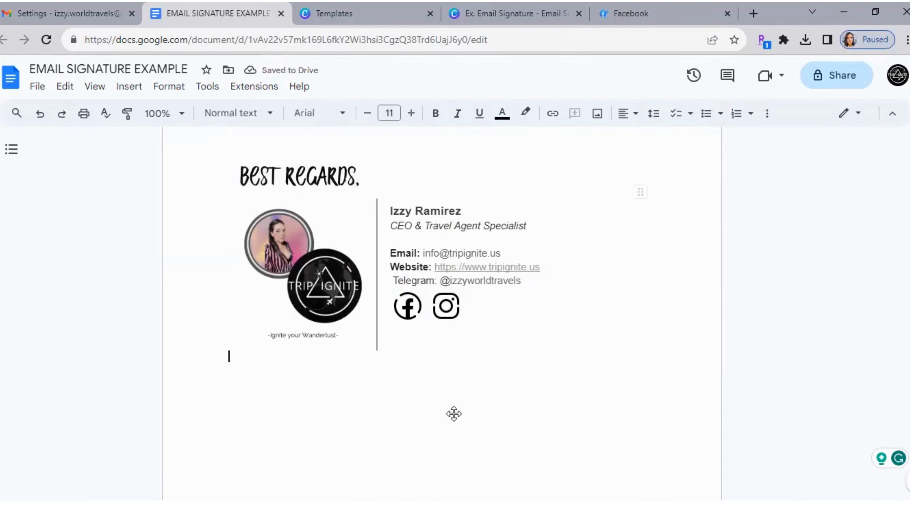
pyautogui.click(56, 3)
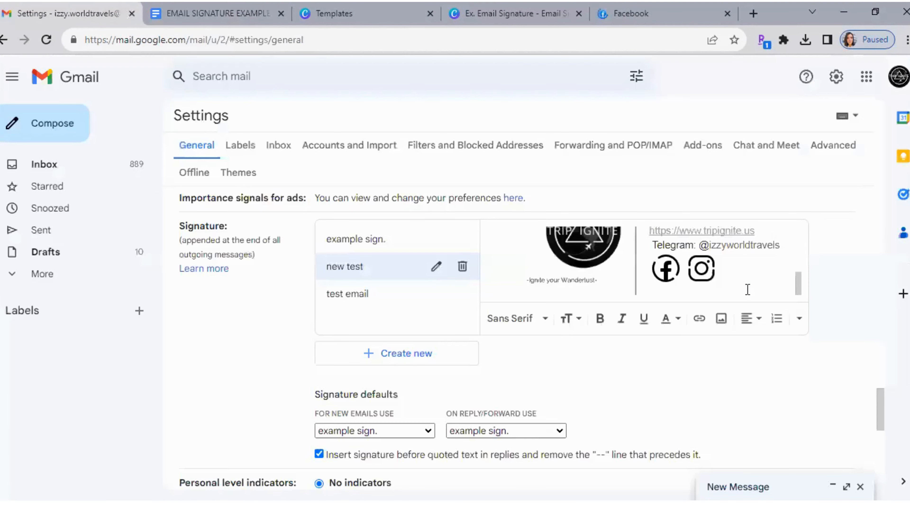
# Step: Delete the old 'new test' signature and paste in the whole updated Docs signature, including the BEST REGARDS image
pyautogui.moveTo(749, 290)
pyautogui.mouseDown()
pyautogui.moveTo(563, 256)
pyautogui.moveTo(518, 230)
pyautogui.mouseUp()
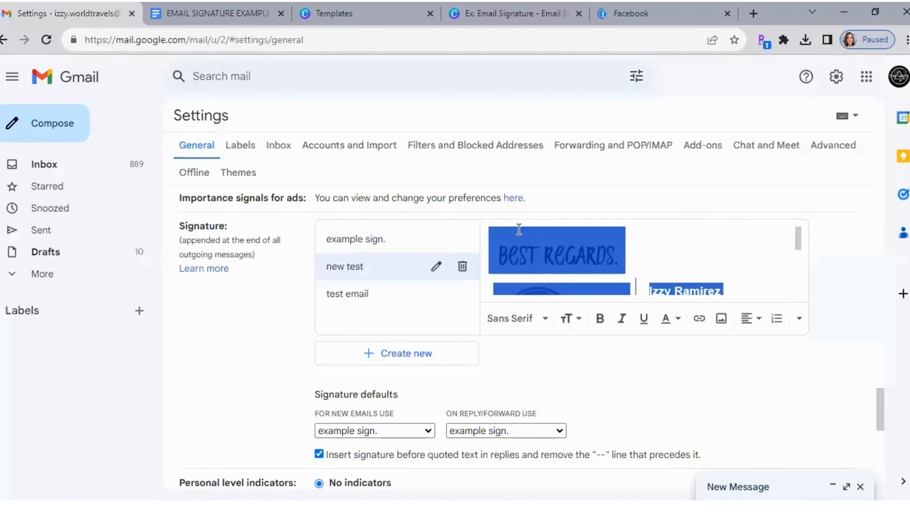
pyautogui.press('BackSpace')
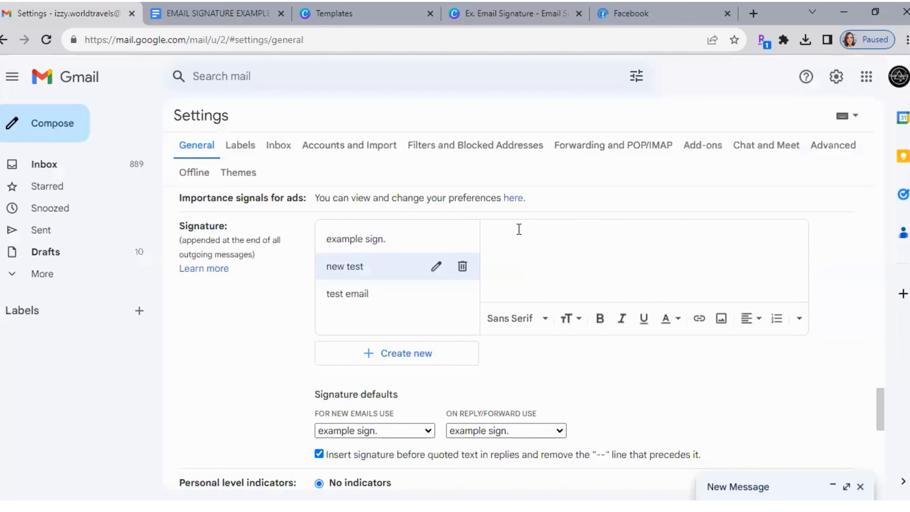
pyautogui.click(204, 14)
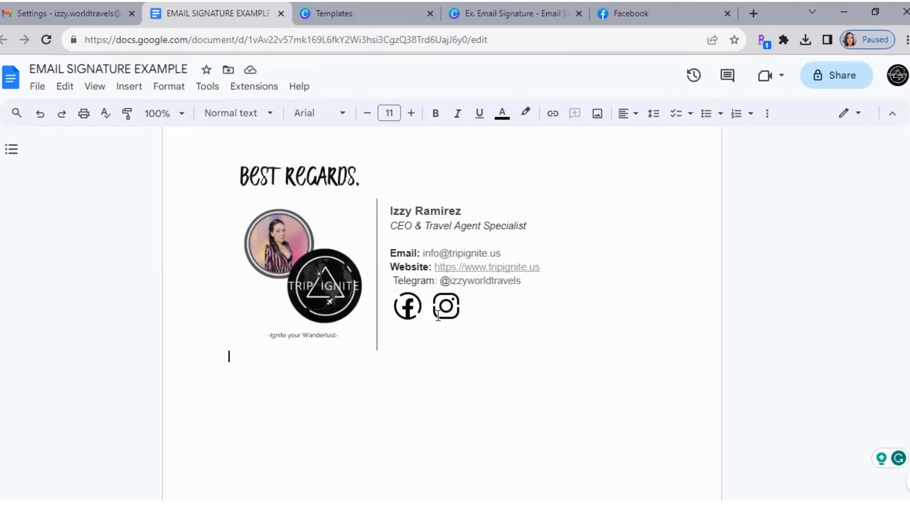
pyautogui.hotkey('ctrl', 'a')
pyautogui.moveTo(257, 185); pyautogui.dragTo(250, 181)
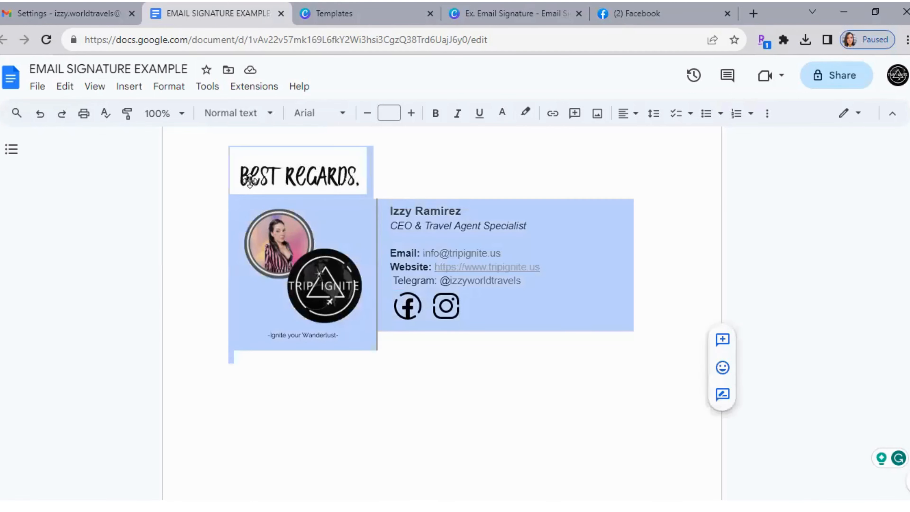
pyautogui.click(36, 9)
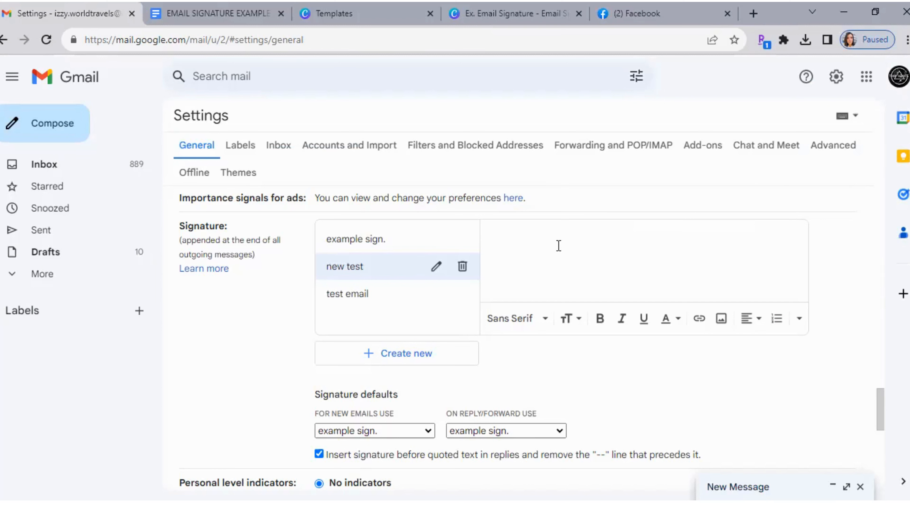
pyautogui.hotkey('ctrl', 'v')
# Step: Verify the pasted Facebook icon links to the Facebook page address
pyautogui.moveTo(799, 289); pyautogui.dragTo(796, 251)
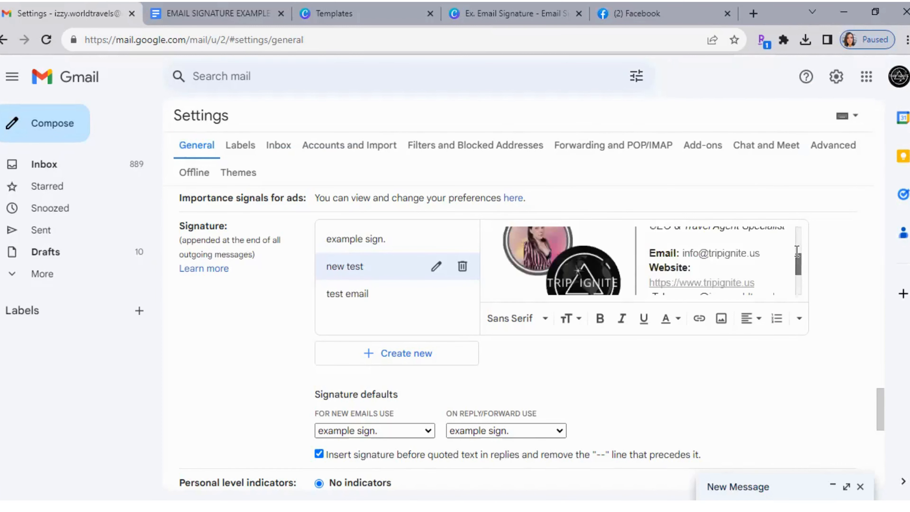
pyautogui.scroll(-1, 797, 252)
pyautogui.scroll(-2, 667, 263)
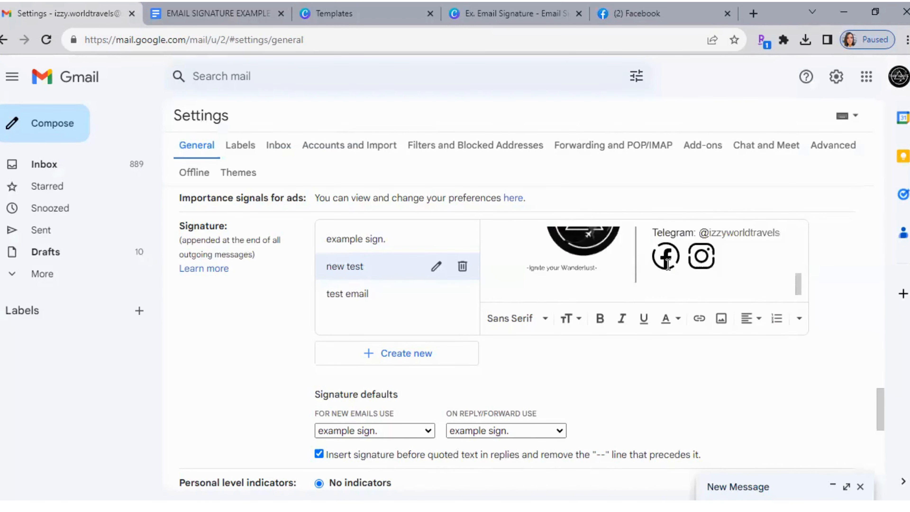
pyautogui.click(668, 264)
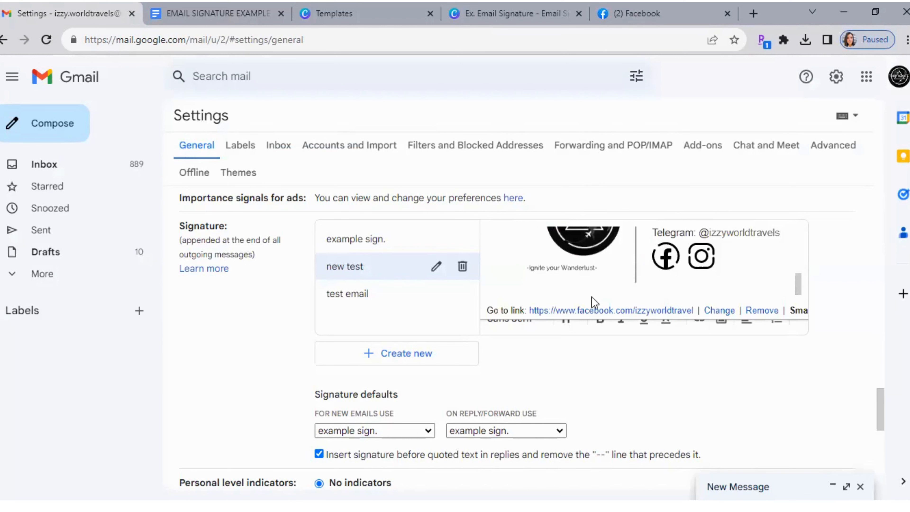
pyautogui.click(737, 281)
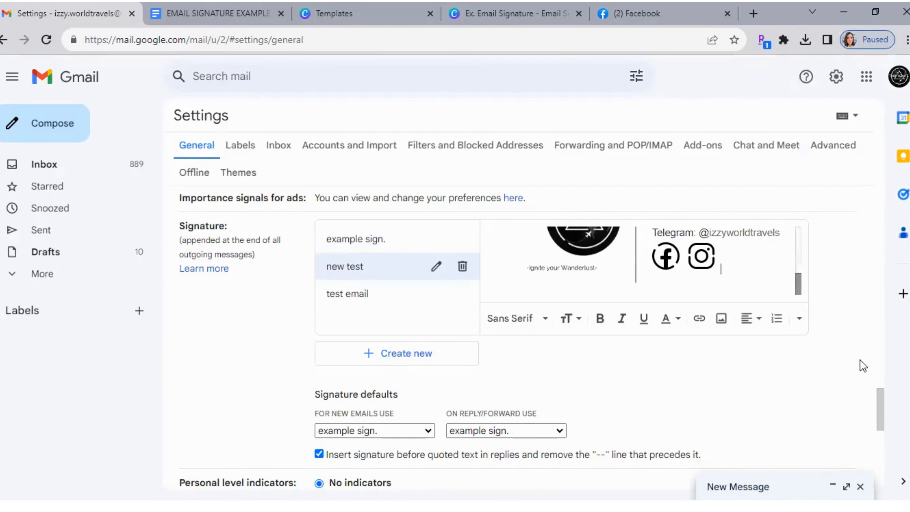
# Step: Choose 'new test' as the default signature for new emails and for replies/forwards, then save changes
pyautogui.scroll(-5, 885, 417)
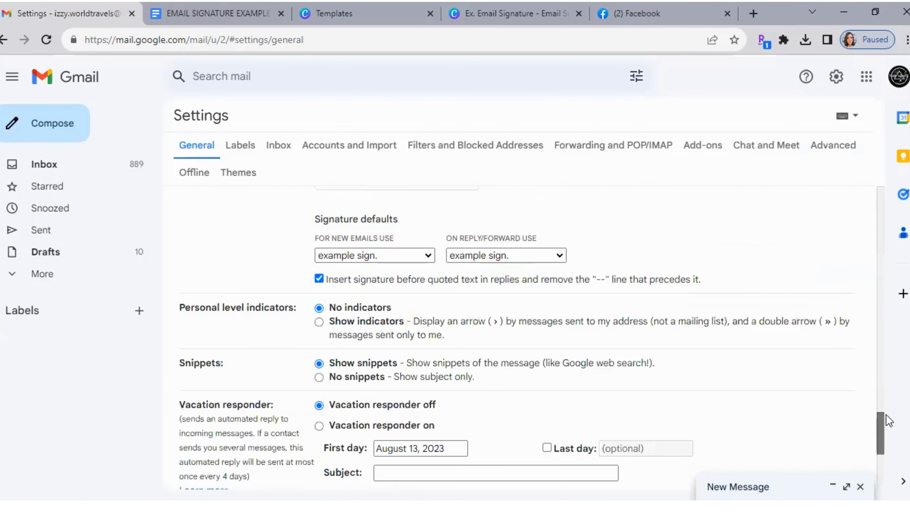
pyautogui.scroll(1, 428, 287)
pyautogui.click(427, 281)
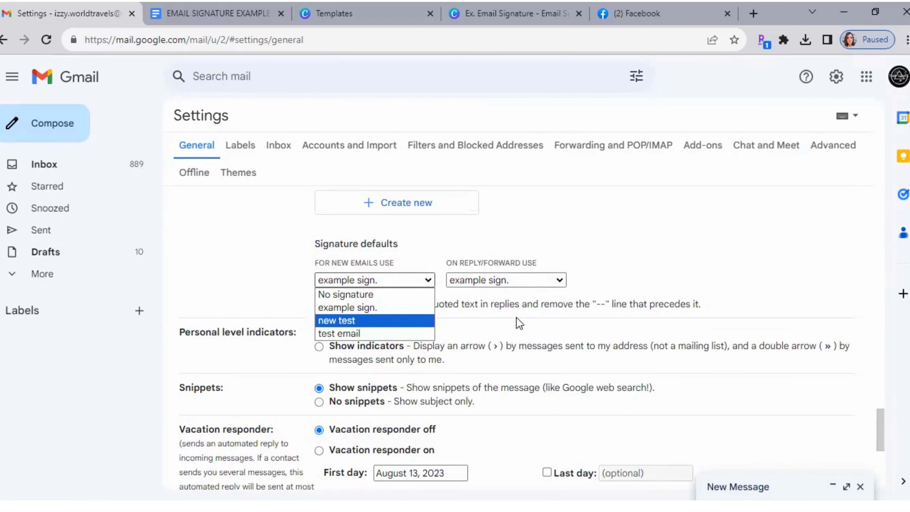
pyautogui.click(374, 321)
pyautogui.click(552, 281)
pyautogui.click(516, 319)
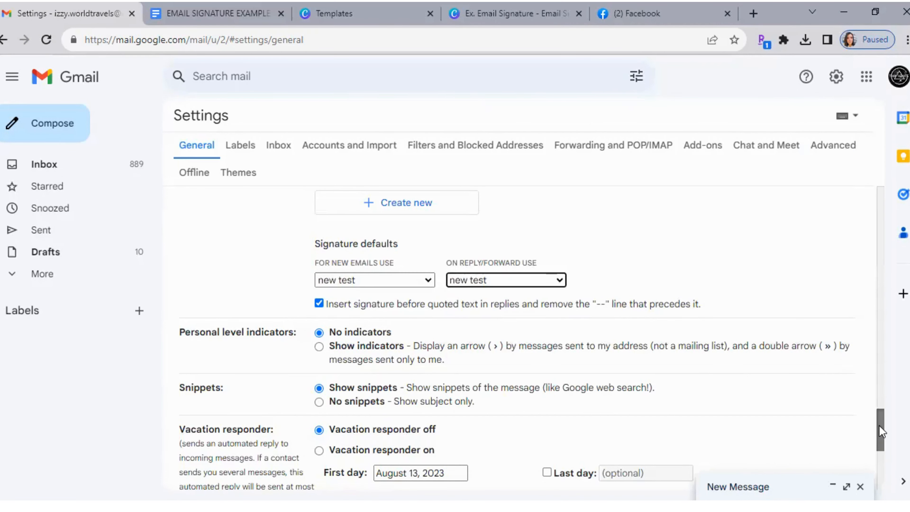
pyautogui.scroll(-7, 882, 430)
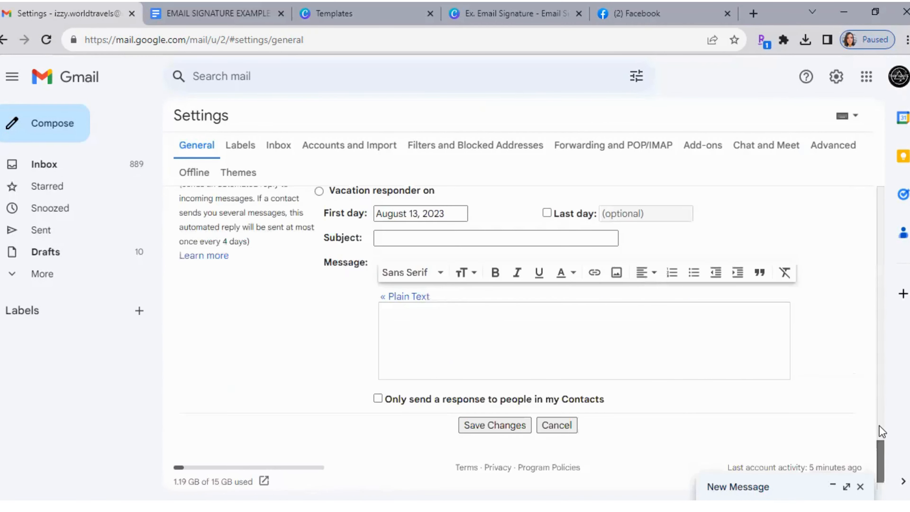
pyautogui.click(480, 417)
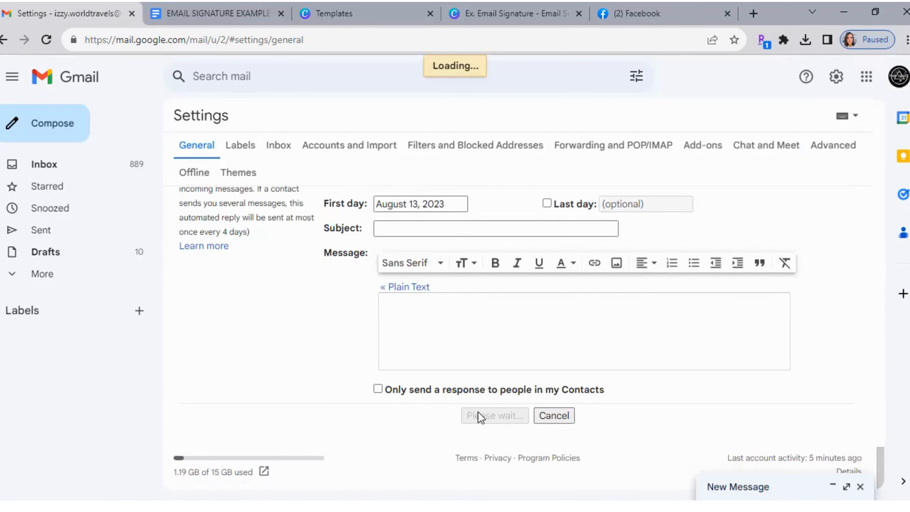
# Step: Compose a new message and inspect its auto-inserted 'new test' signature, including the BEST REGARDS image
pyautogui.click(16, 136)
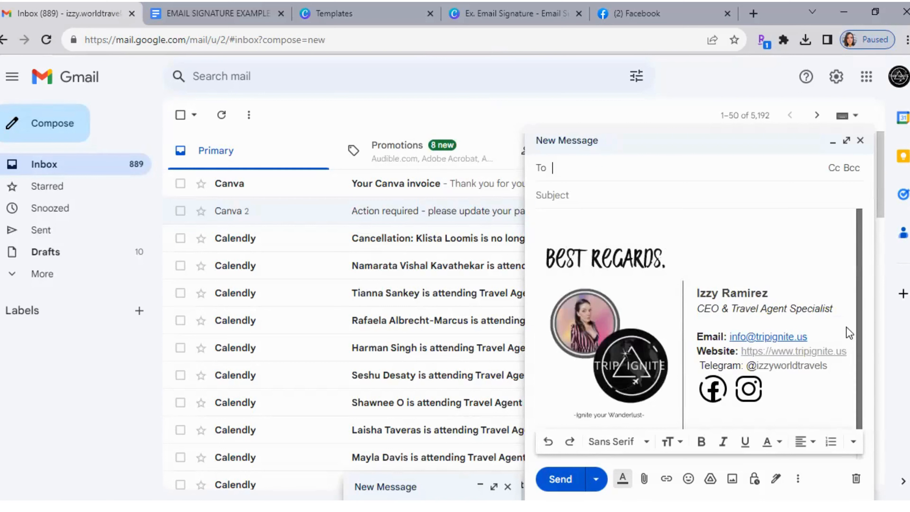
pyautogui.click(806, 238)
pyautogui.scroll(-1, 806, 238)
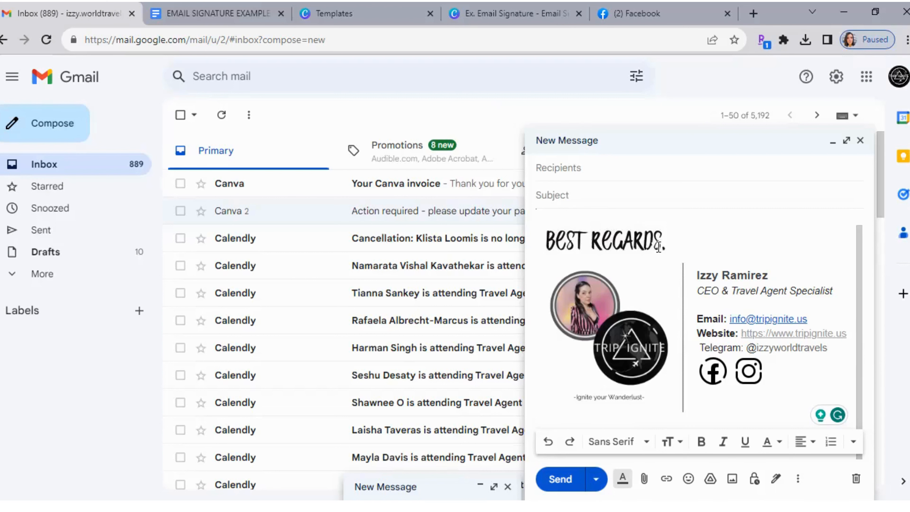
pyautogui.click(547, 242)
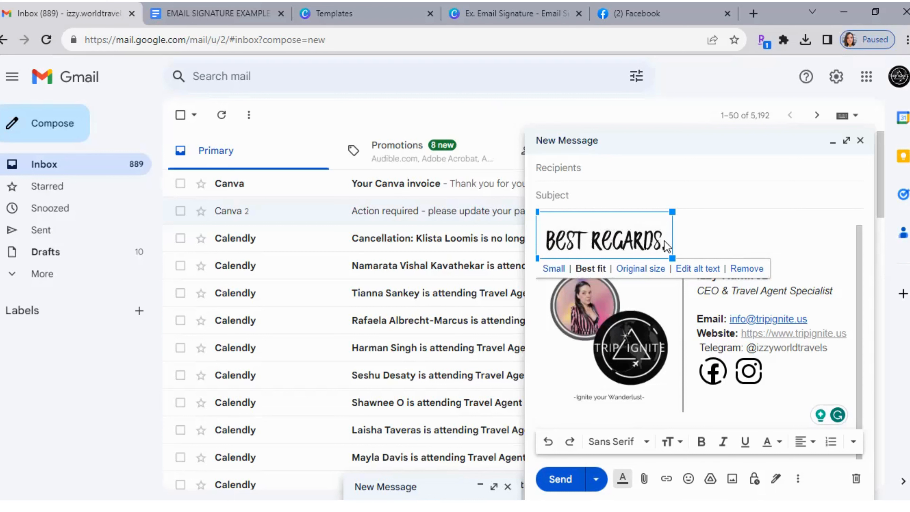
pyautogui.click(715, 236)
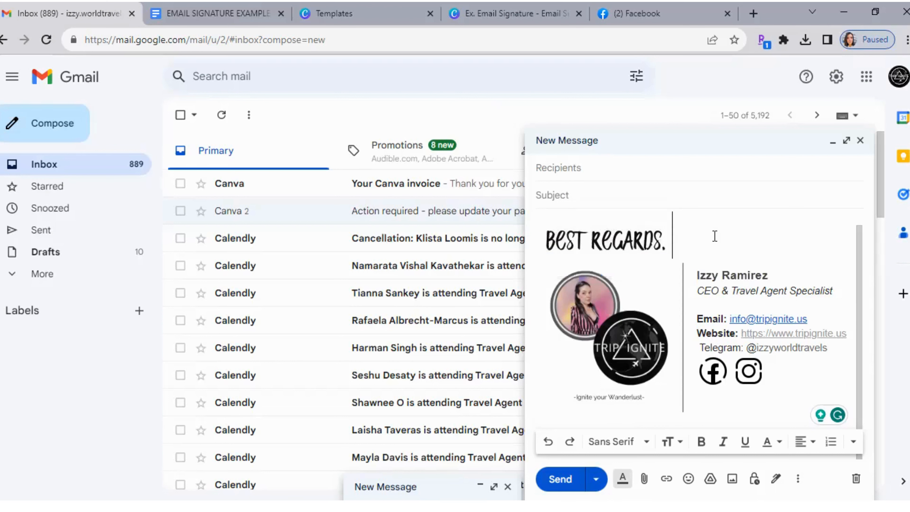